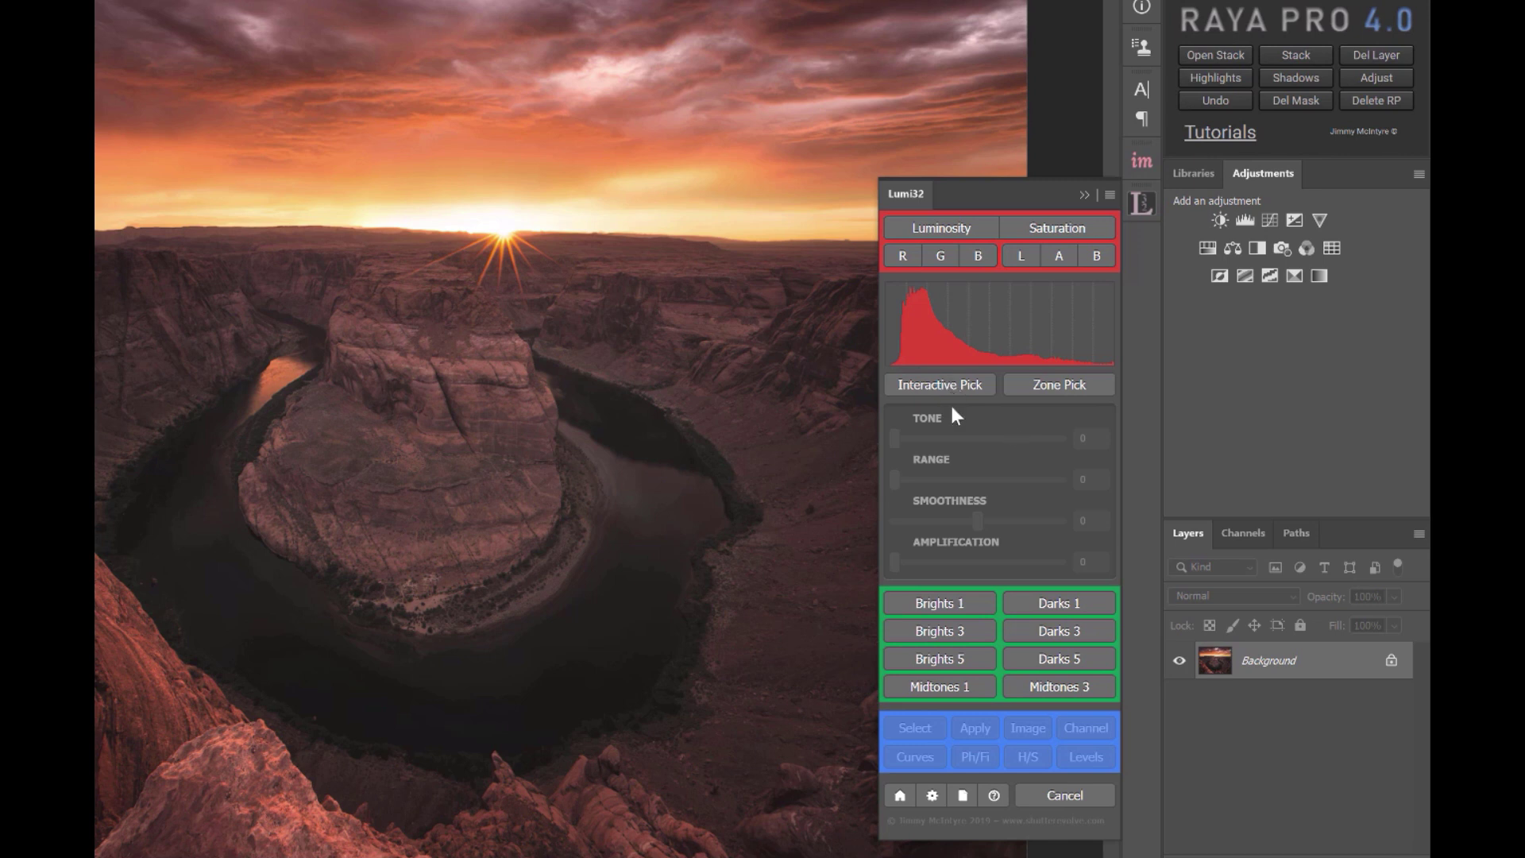
- Generate a Brights 1 mask on the canyon and settle its sliders at Tone 255, Range 100
{"action": "left_click", "coordinate": [957, 599]}
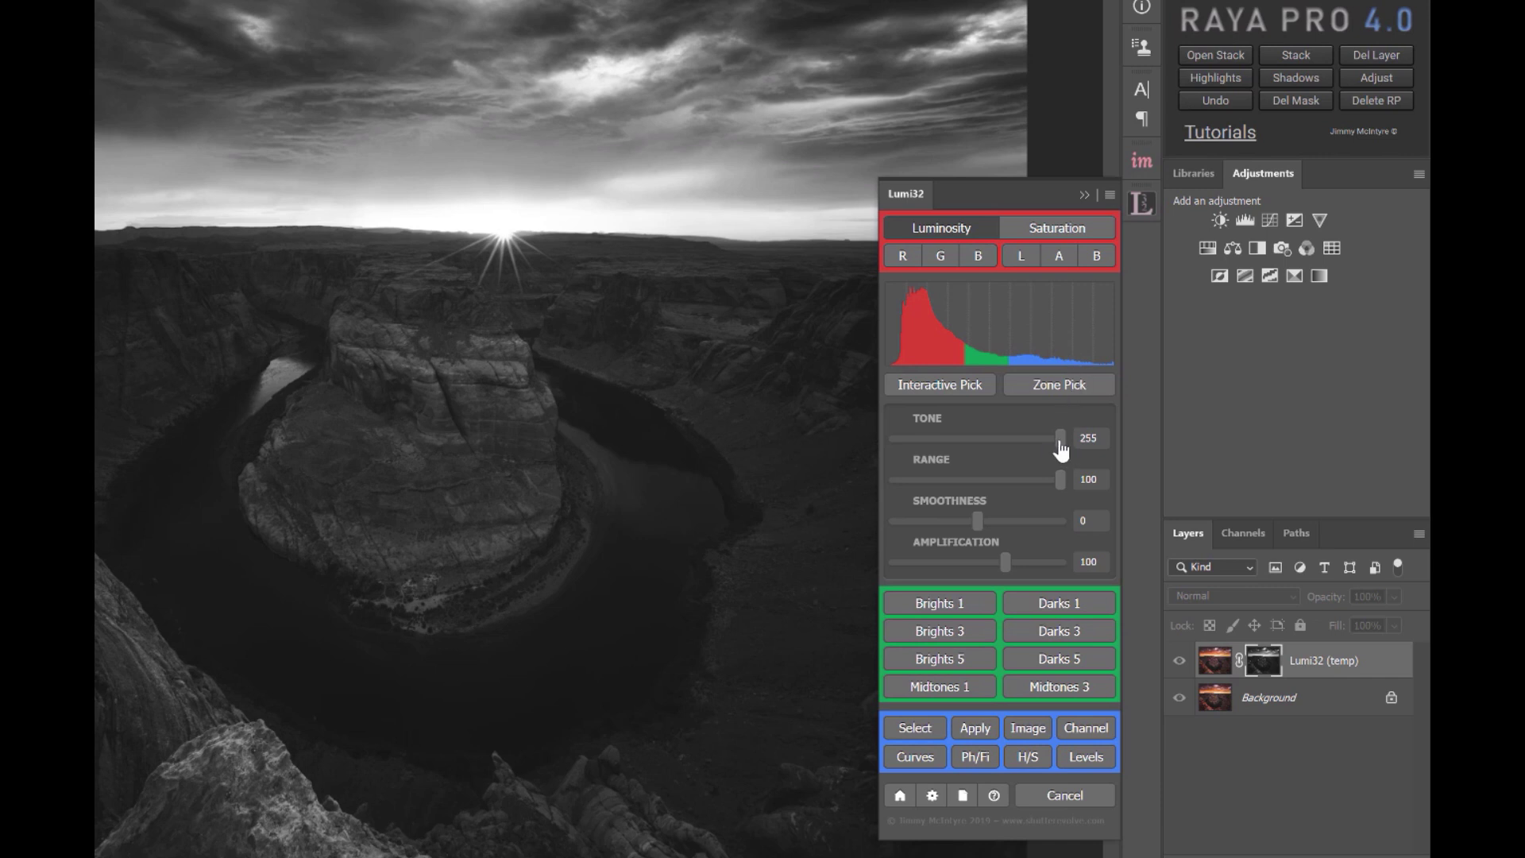
{"action": "left_click_drag", "start_coordinate": [1061, 449], "coordinate": [884, 442]}
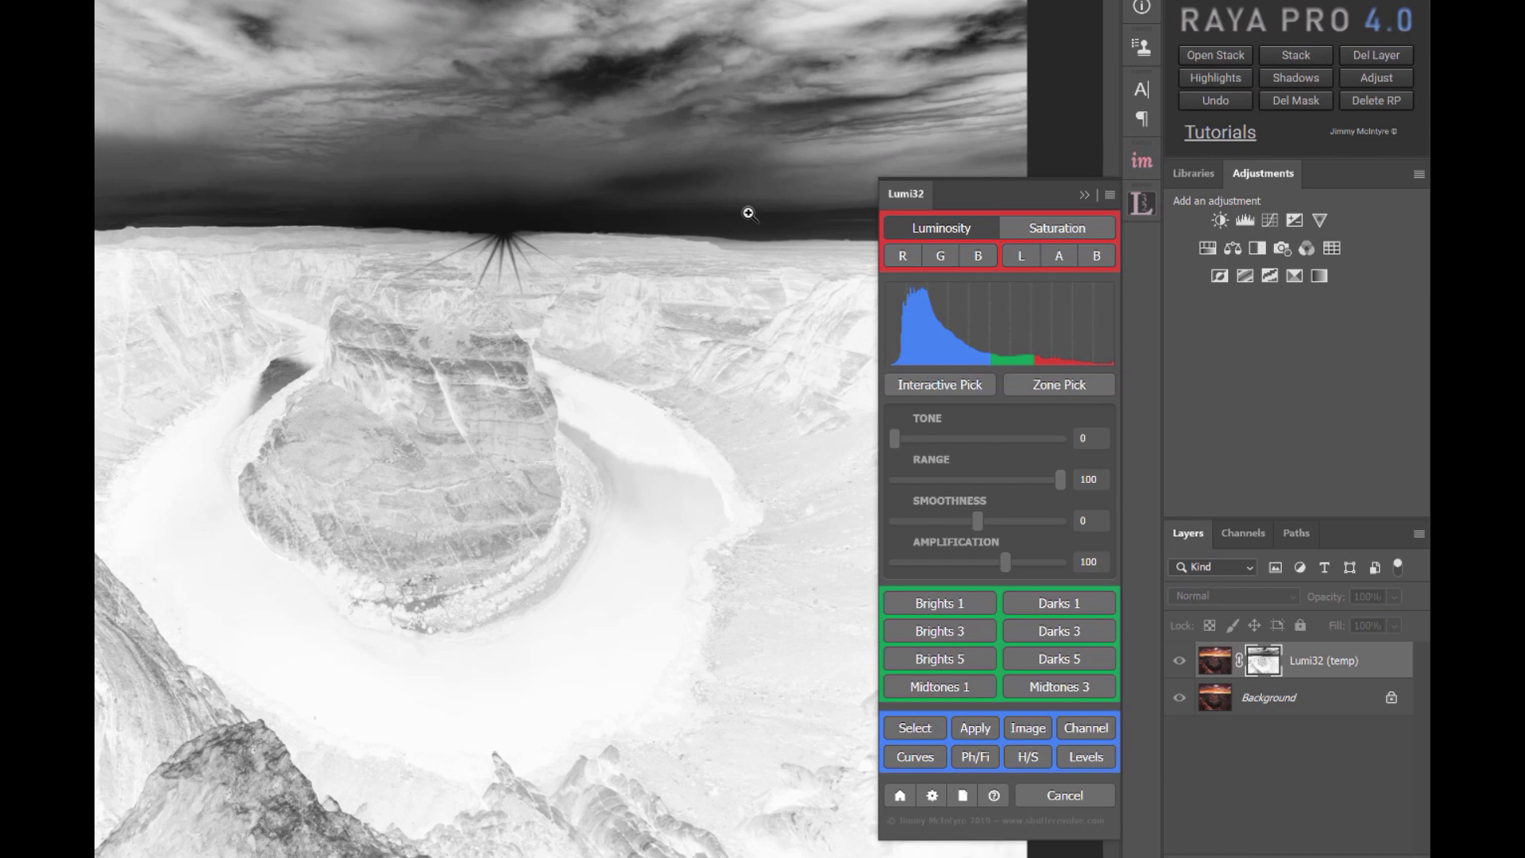
{"action": "left_click_drag", "start_coordinate": [895, 438], "coordinate": [958, 439]}
{"action": "left_click_drag", "start_coordinate": [1094, 439], "coordinate": [1118, 435]}
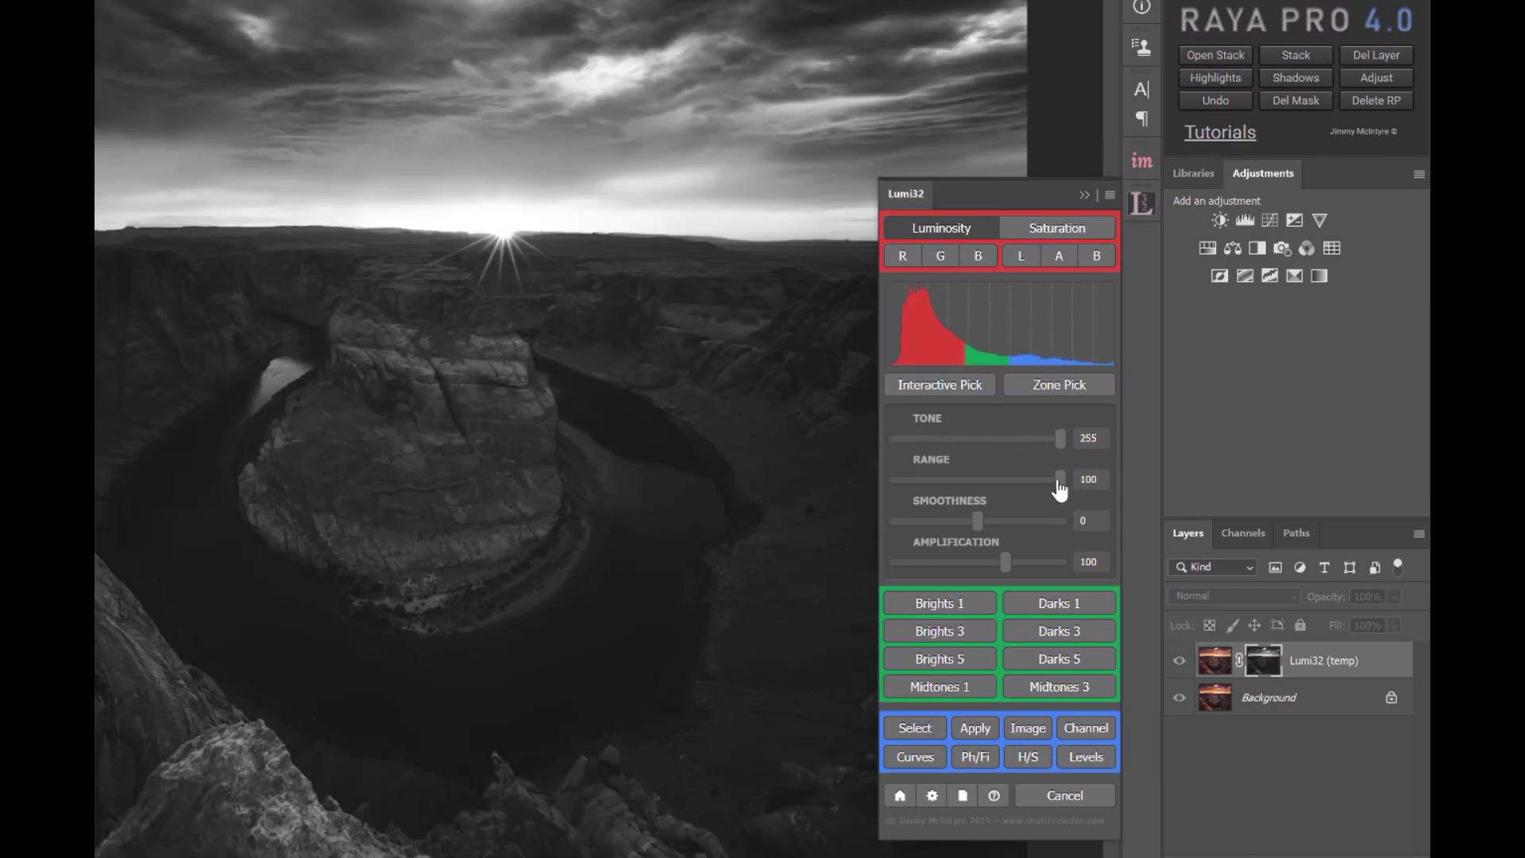
{"action": "left_click_drag", "start_coordinate": [1059, 480], "coordinate": [955, 483]}
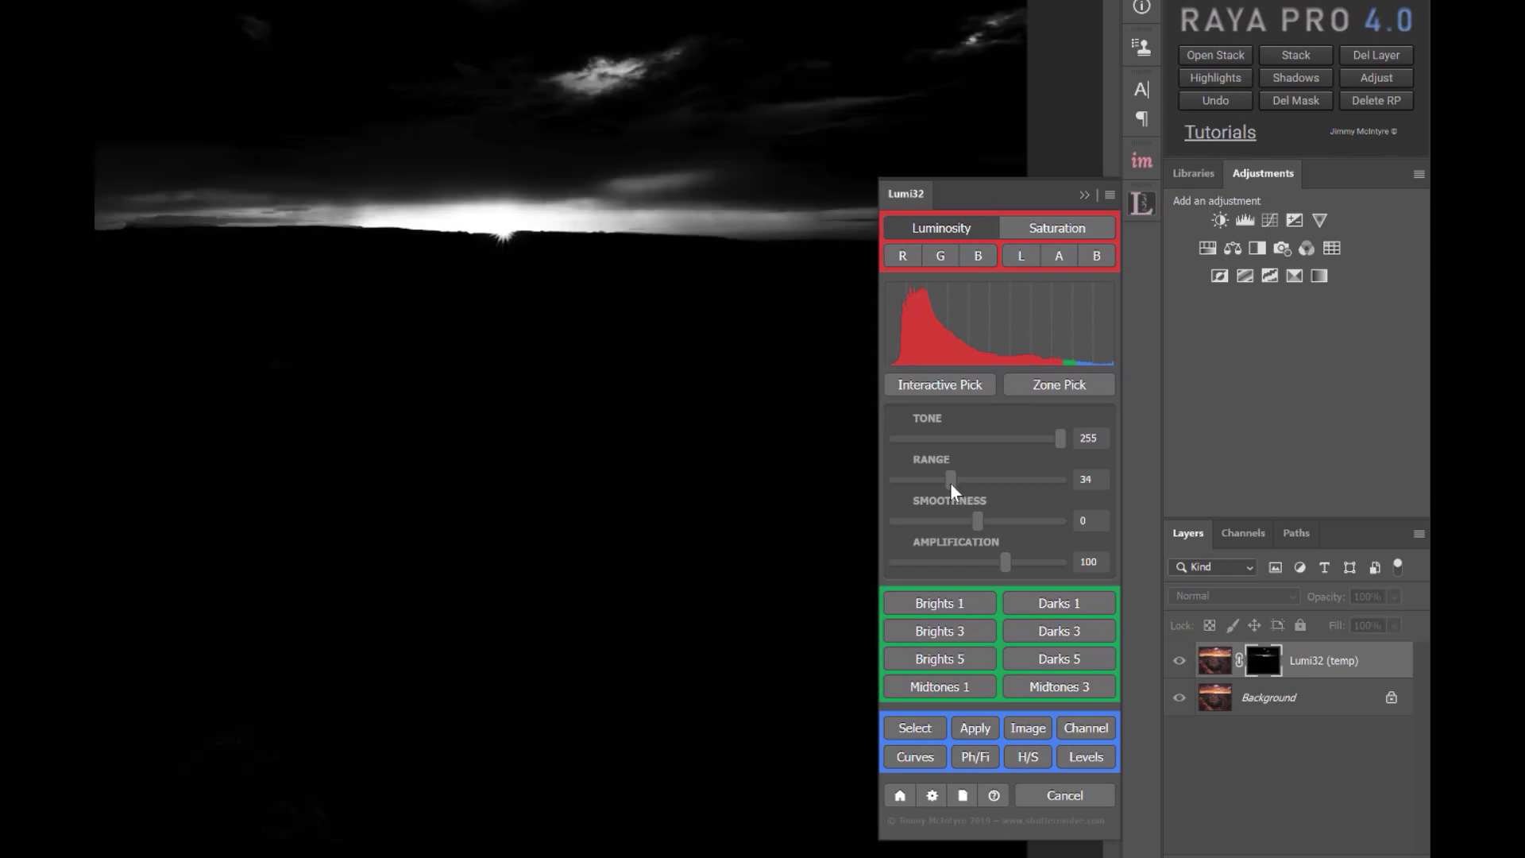
{"action": "left_click_drag", "start_coordinate": [950, 483], "coordinate": [1079, 489]}
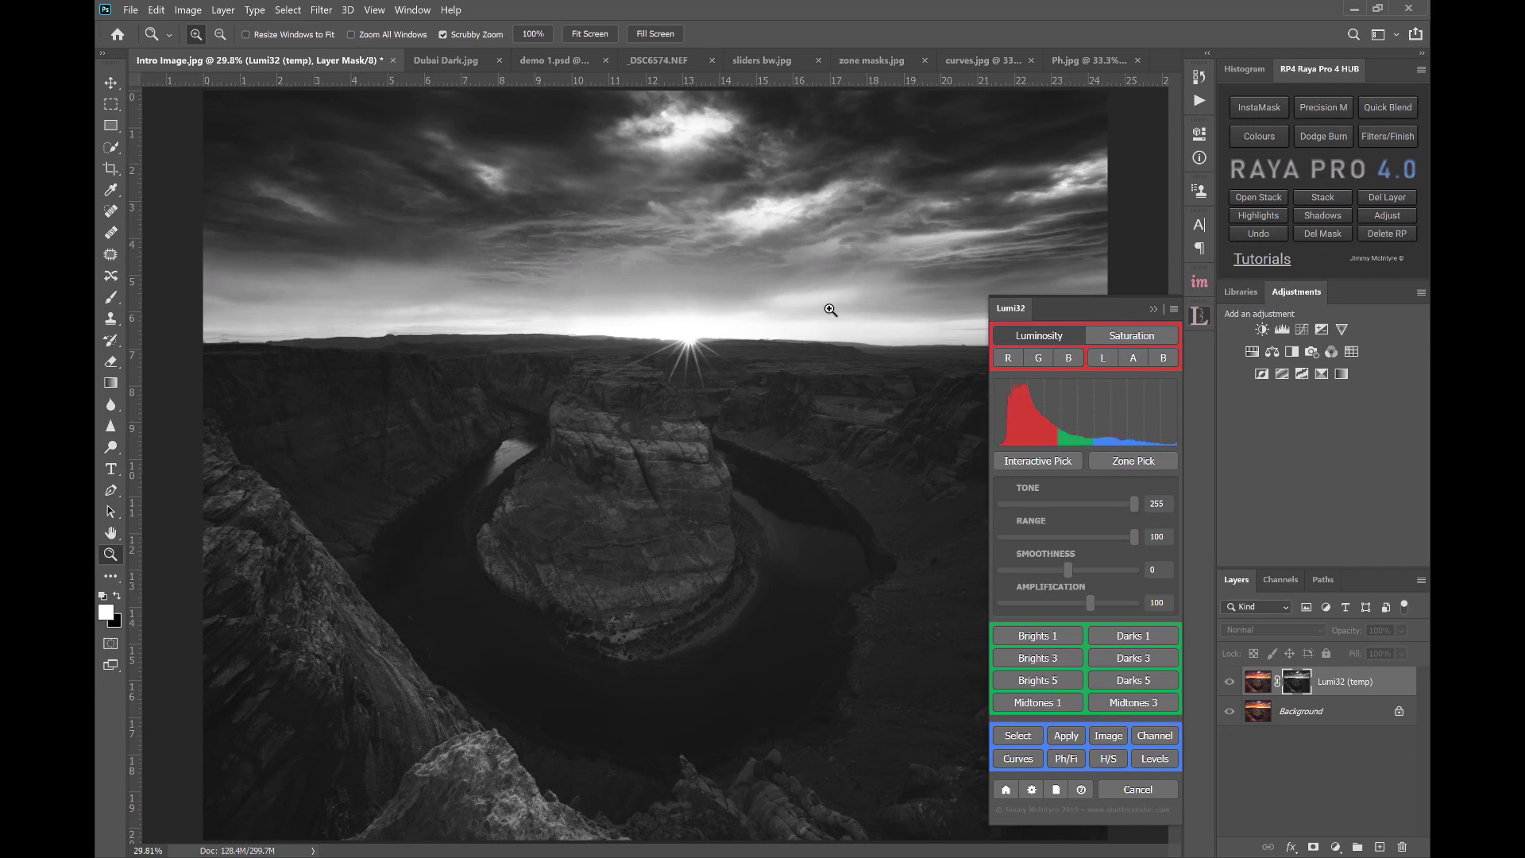
- In demo 1.psd, compare the _DSC2084 exposure and give it a black layer mask
{"action": "left_click", "coordinate": [530, 61]}
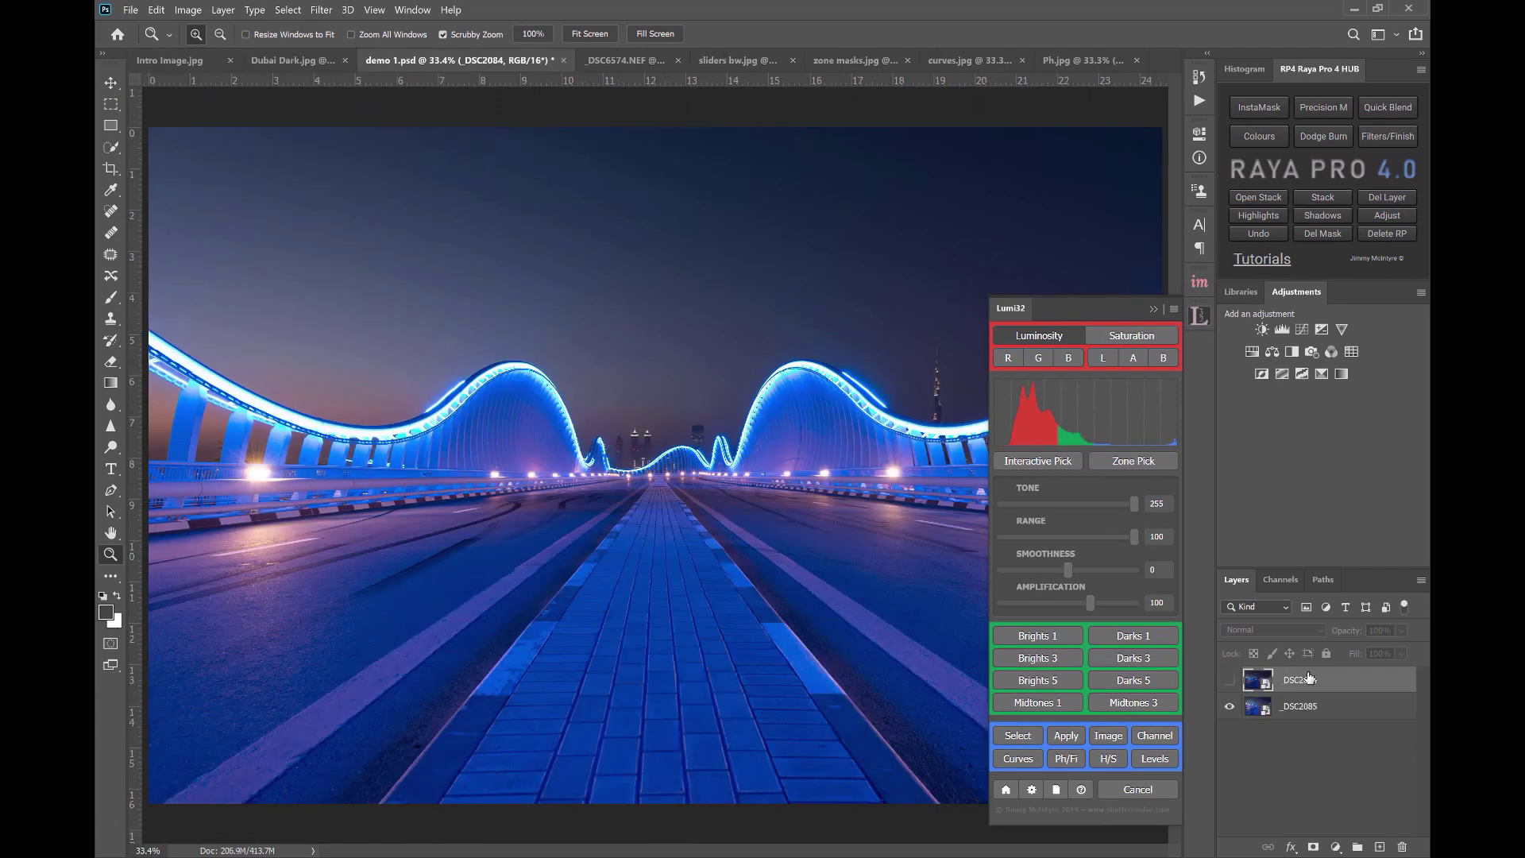
{"action": "left_click", "coordinate": [1230, 681]}
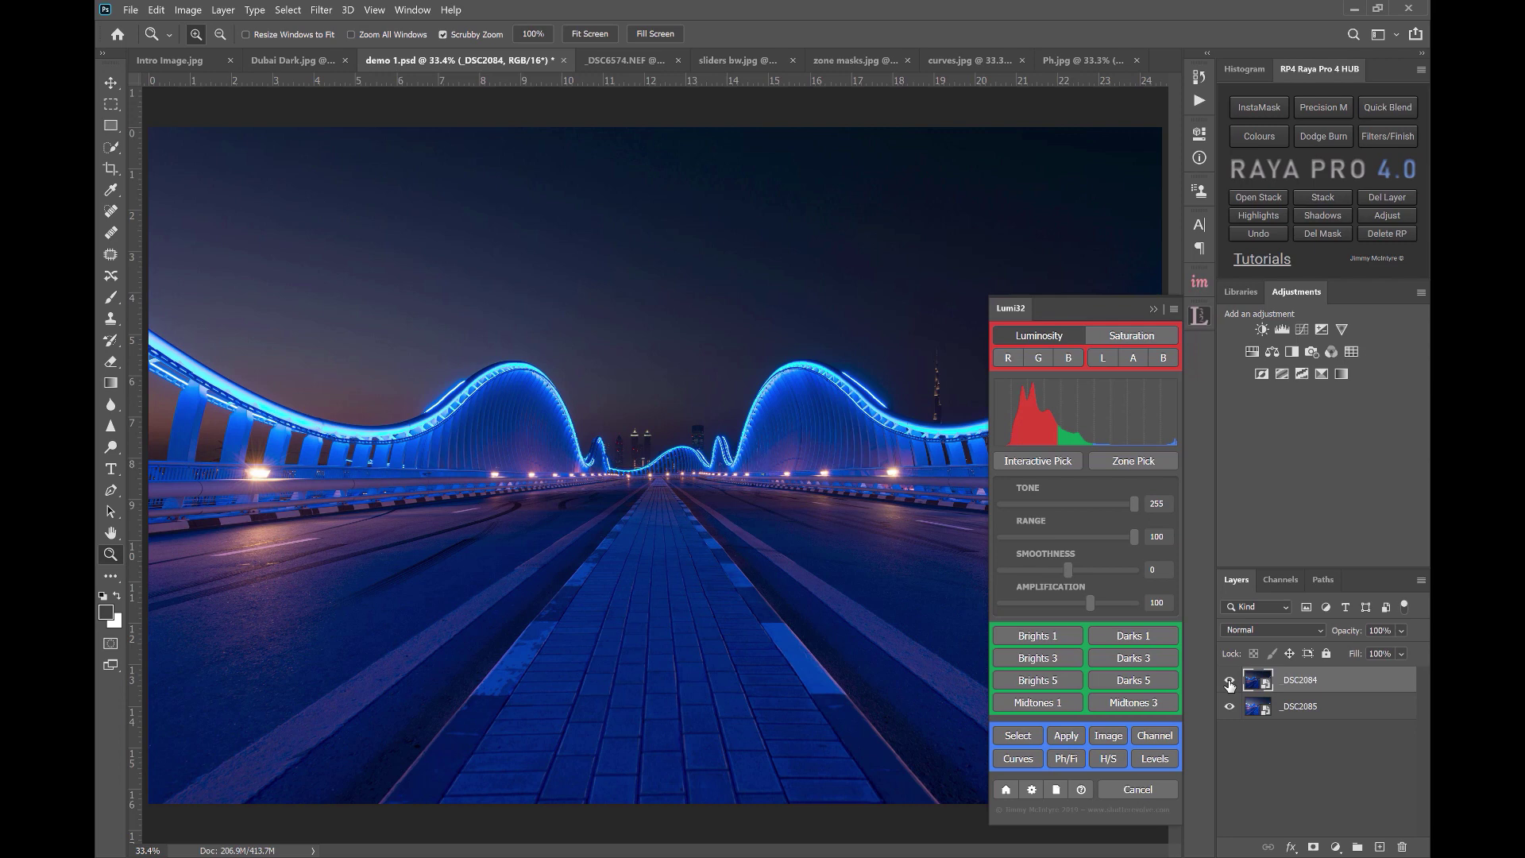
{"action": "left_click", "coordinate": [1230, 682]}
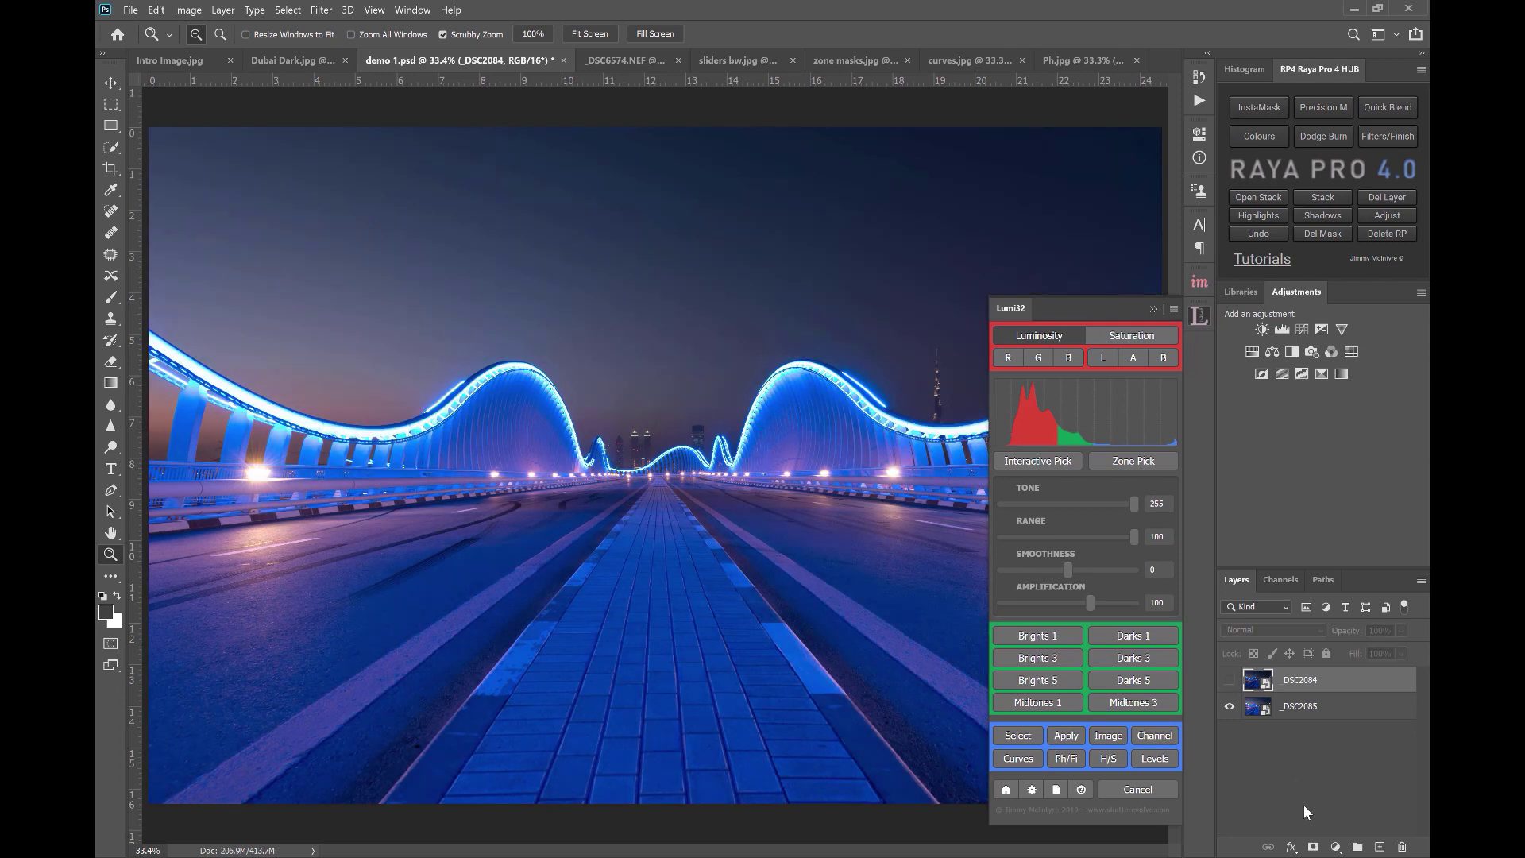
{"action": "left_click", "coordinate": [1315, 848], "text": "alt"}
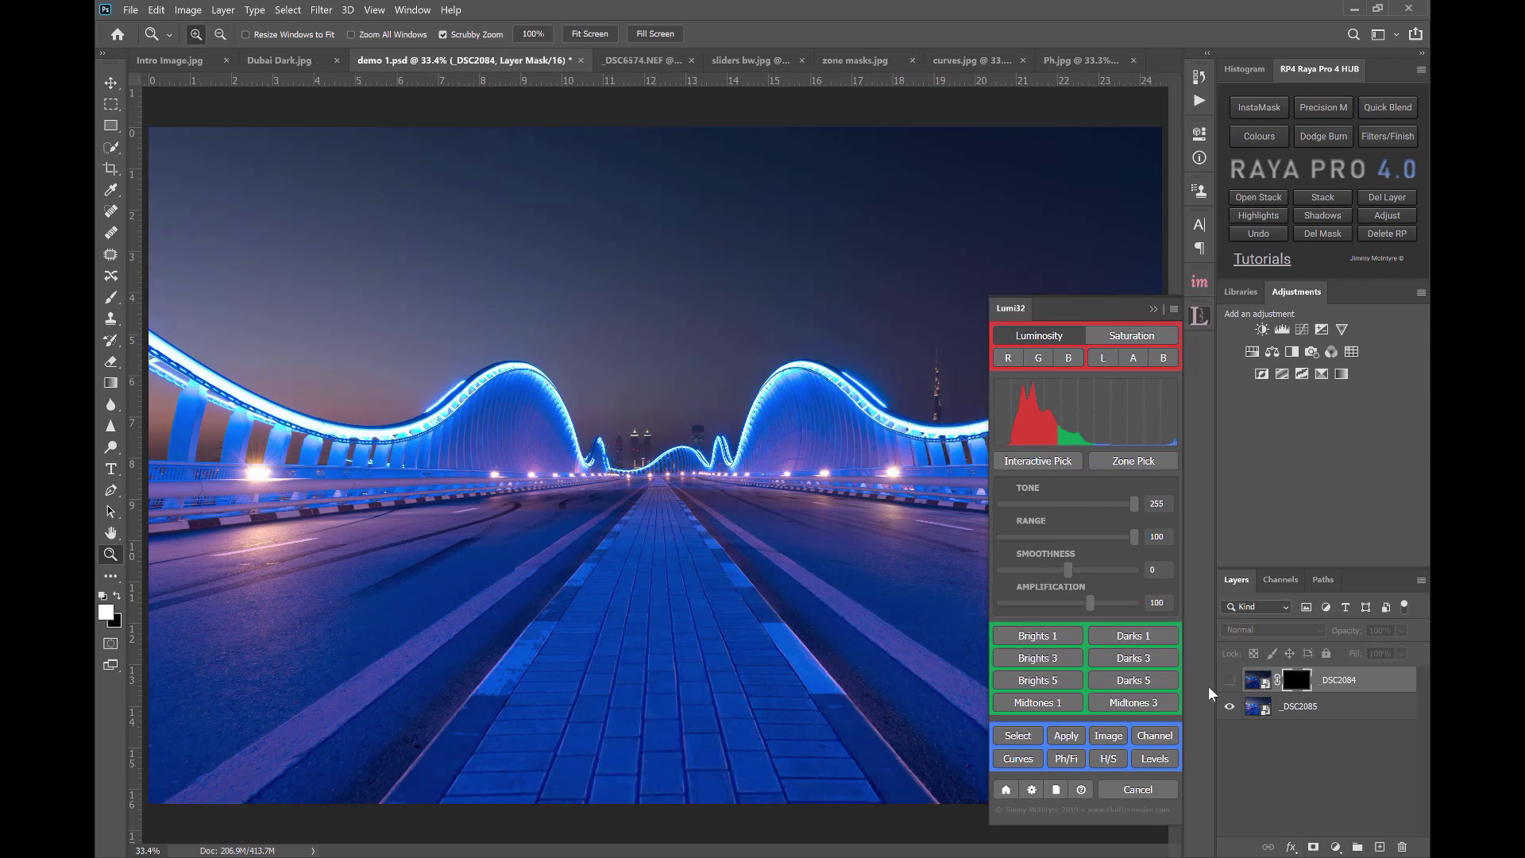
{"action": "left_click", "coordinate": [1230, 680]}
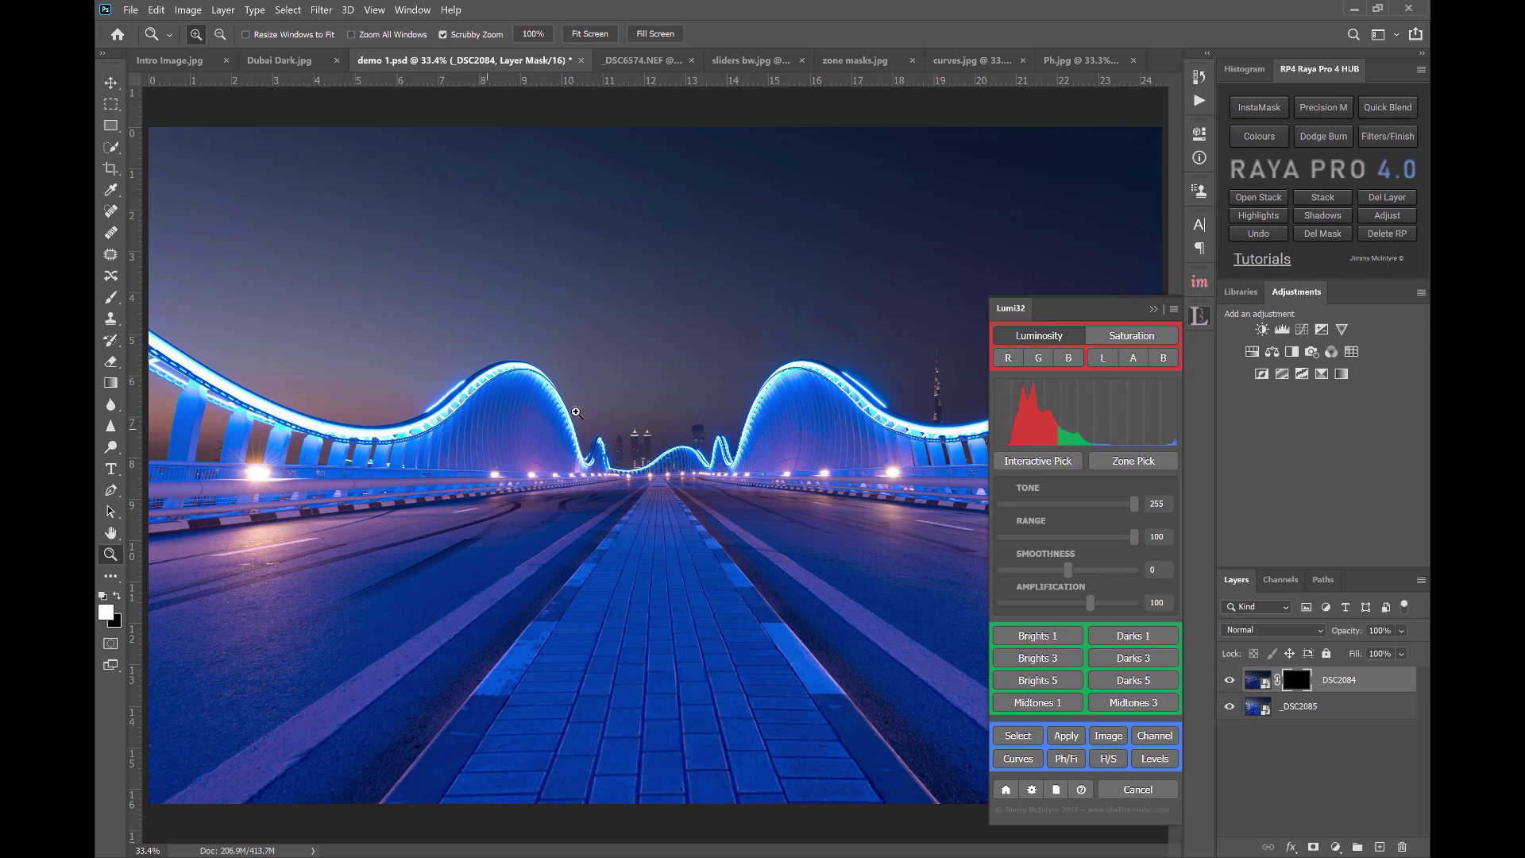
- Build a Brights 1 mask of the bridge narrowed to Range 53
{"action": "left_click", "coordinate": [1037, 636]}
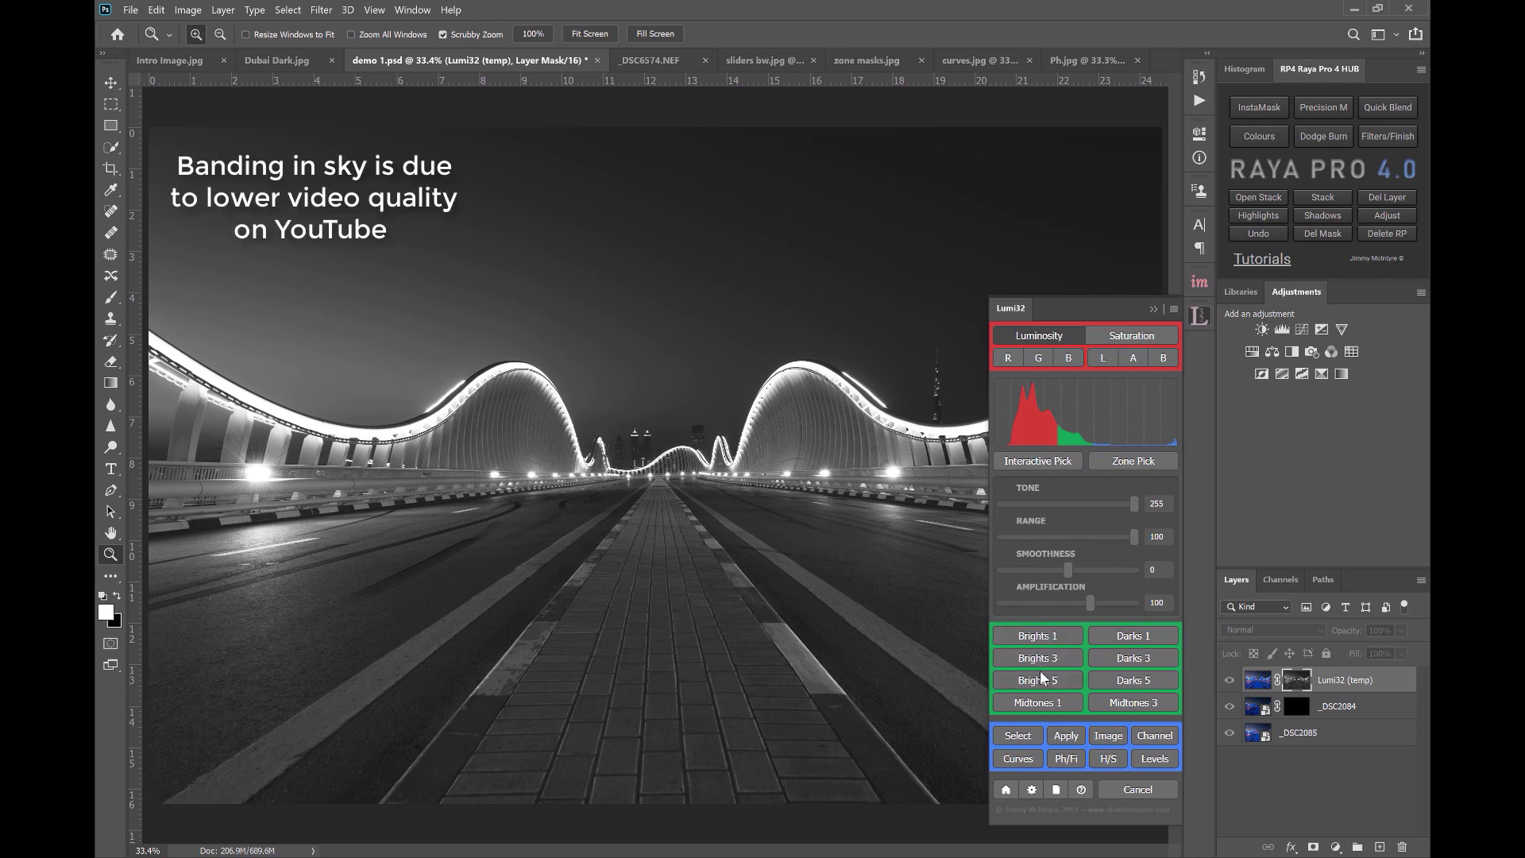
{"action": "left_click", "coordinate": [1055, 537]}
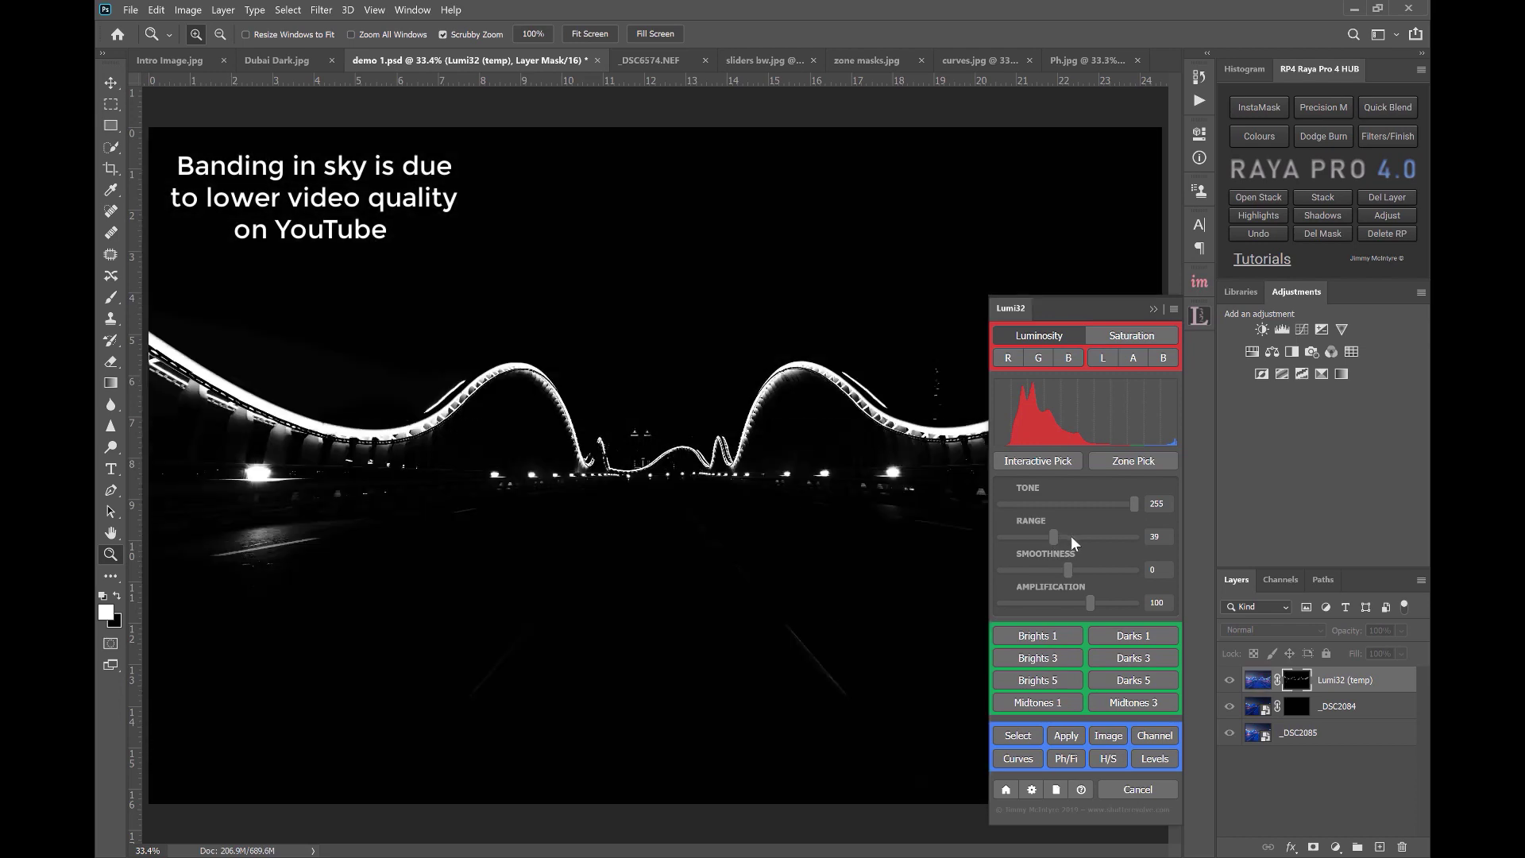
{"action": "left_click", "coordinate": [1071, 536]}
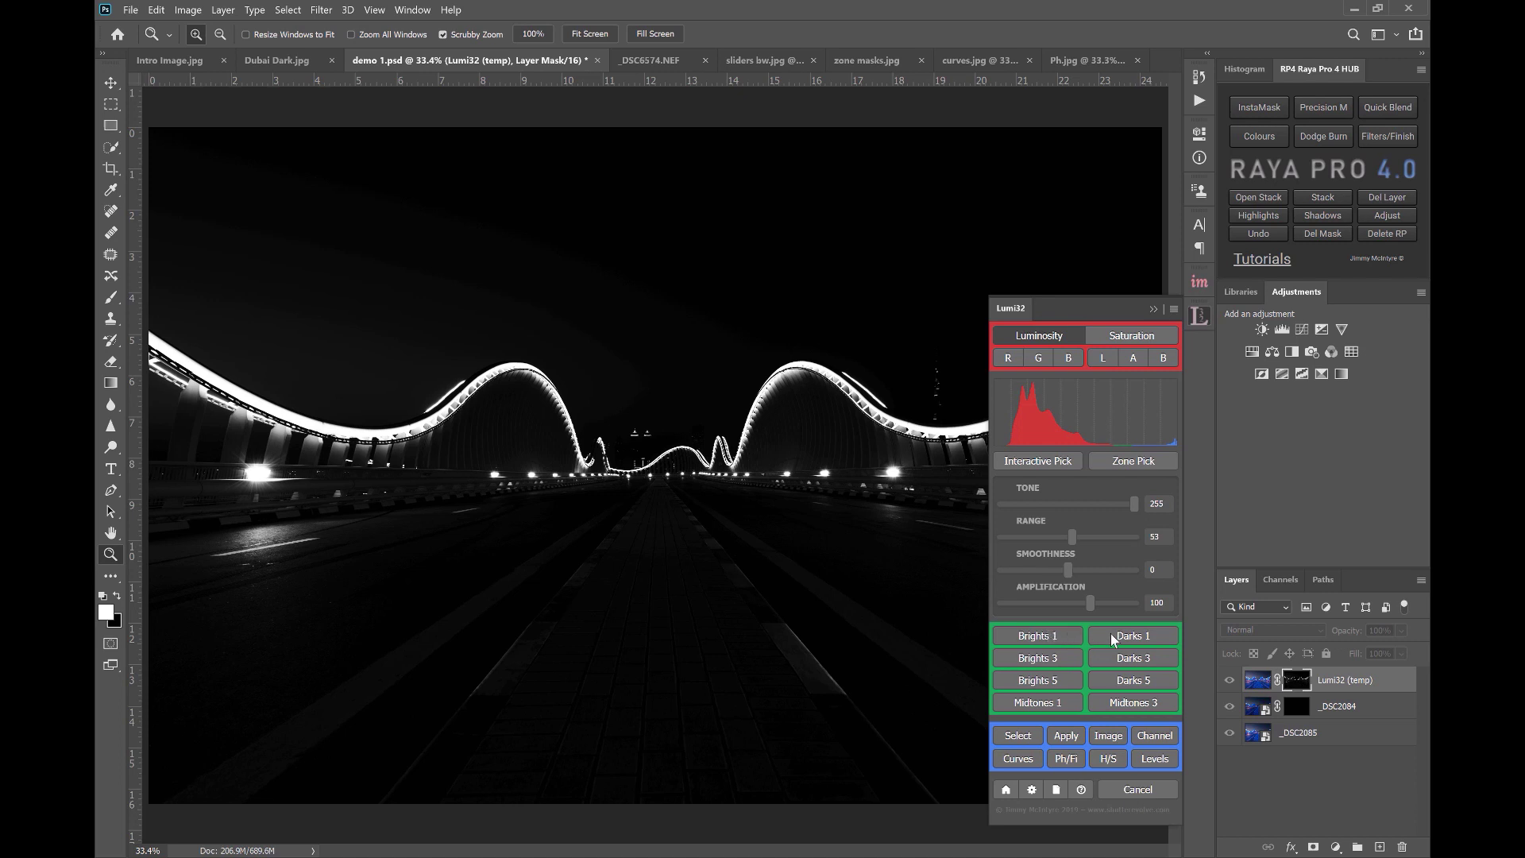
- Rename the Brights 1 preset to 'Night Cityscape'
{"action": "left_click", "coordinate": [1046, 635]}
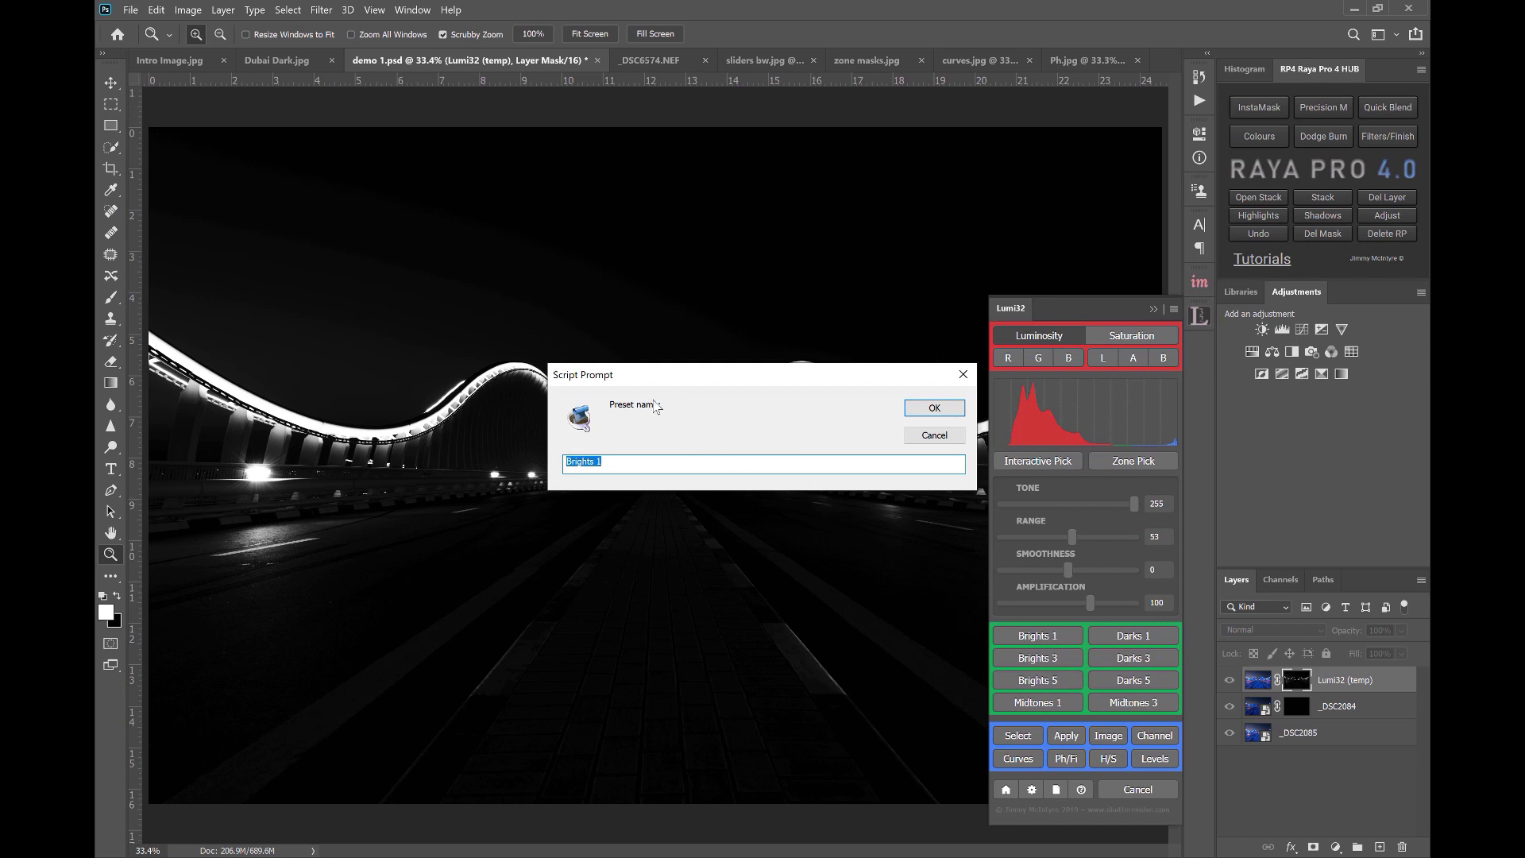
{"action": "type", "text": "Night Cityscape"}
{"action": "key", "text": "Return"}
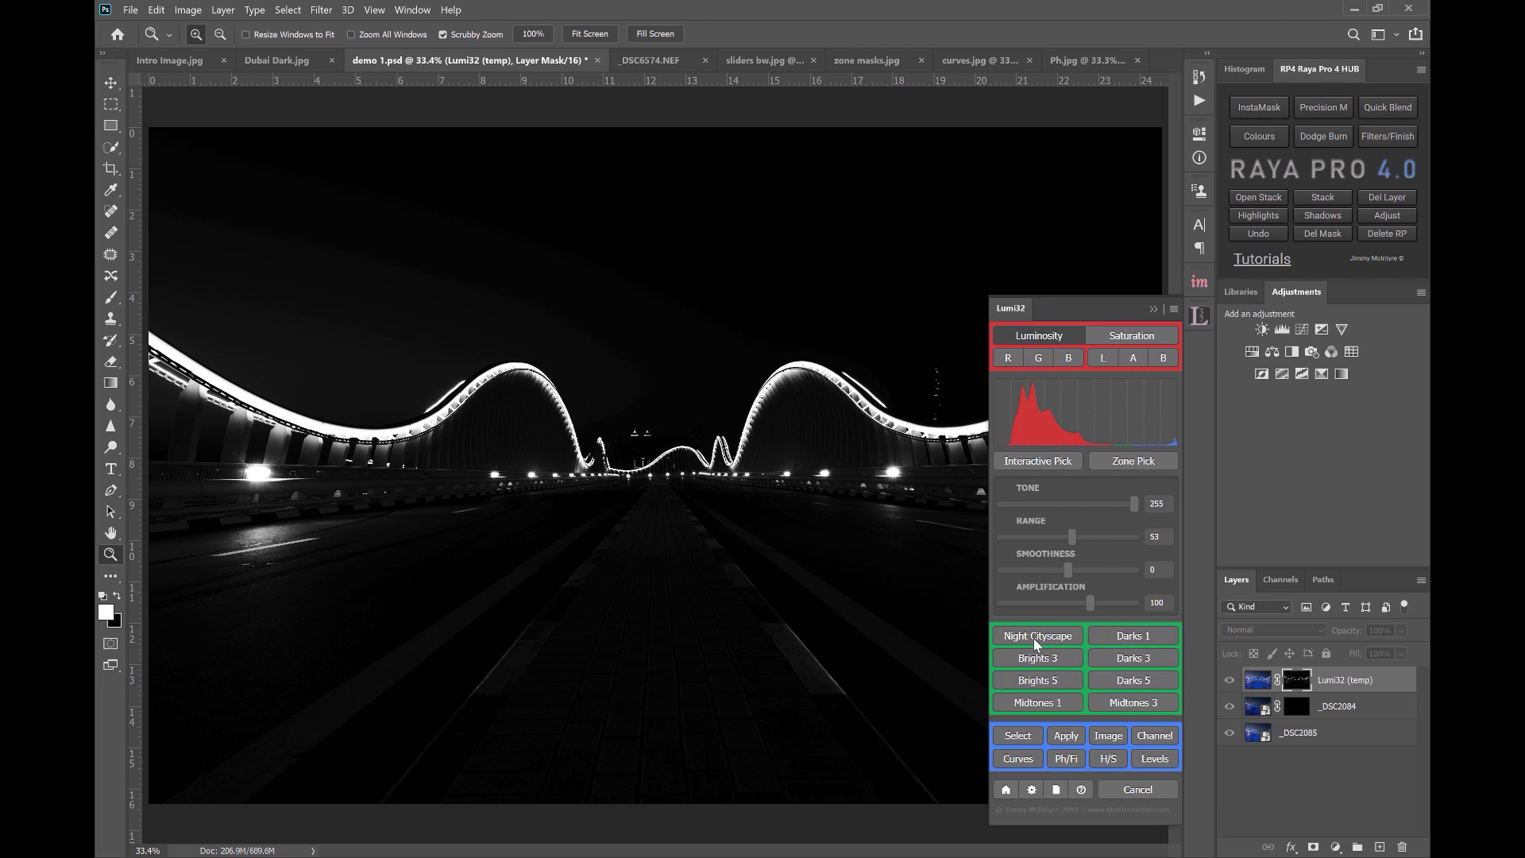
- Apply the mask to _DSC2084's layer mask and toggle the layer to compare, leaving it visible
{"action": "left_click", "coordinate": [1066, 736]}
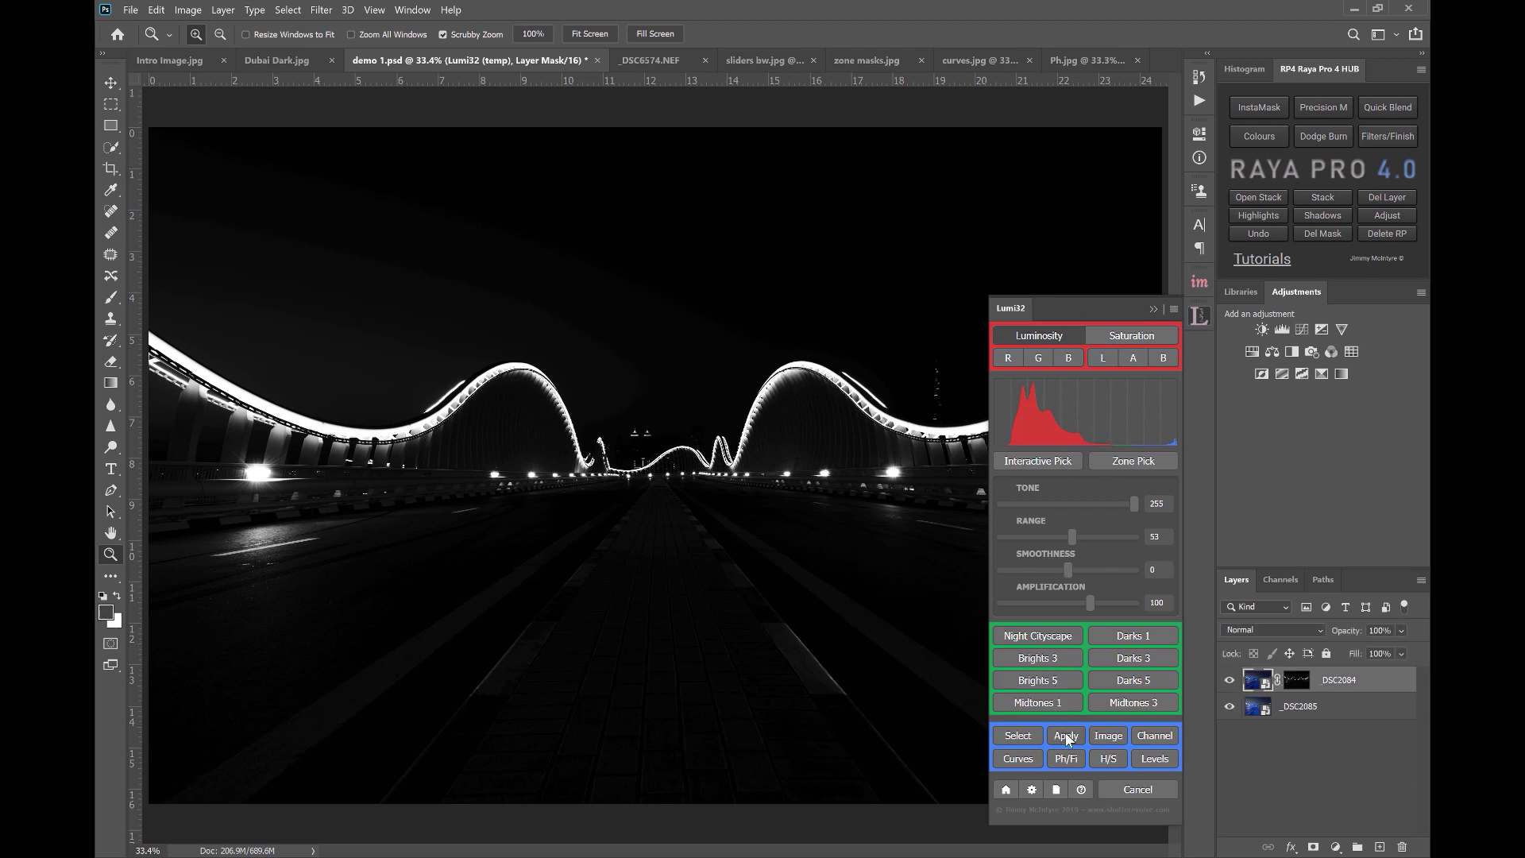
{"action": "left_click", "coordinate": [1230, 684]}
{"action": "left_click", "coordinate": [1229, 684]}
{"action": "left_click", "coordinate": [1230, 684]}
{"action": "left_click", "coordinate": [1230, 684]}
{"action": "left_click", "coordinate": [1230, 684]}
{"action": "left_click", "coordinate": [1230, 684]}
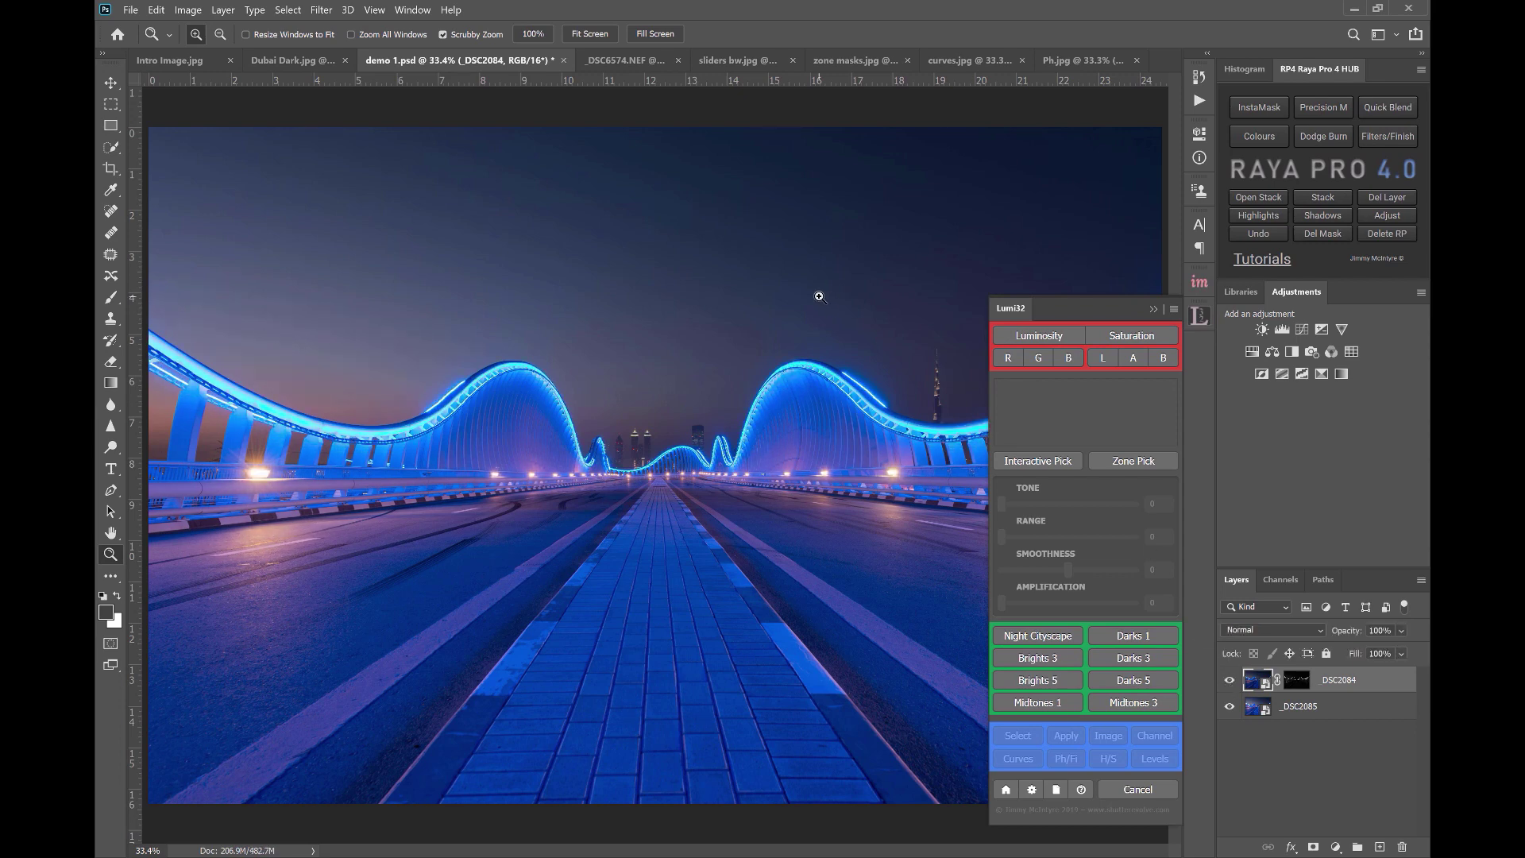
- In Dubai Dark.jpg, hide Layer 0 to inspect the brighter tower top, then show it again
{"action": "left_click", "coordinate": [303, 64]}
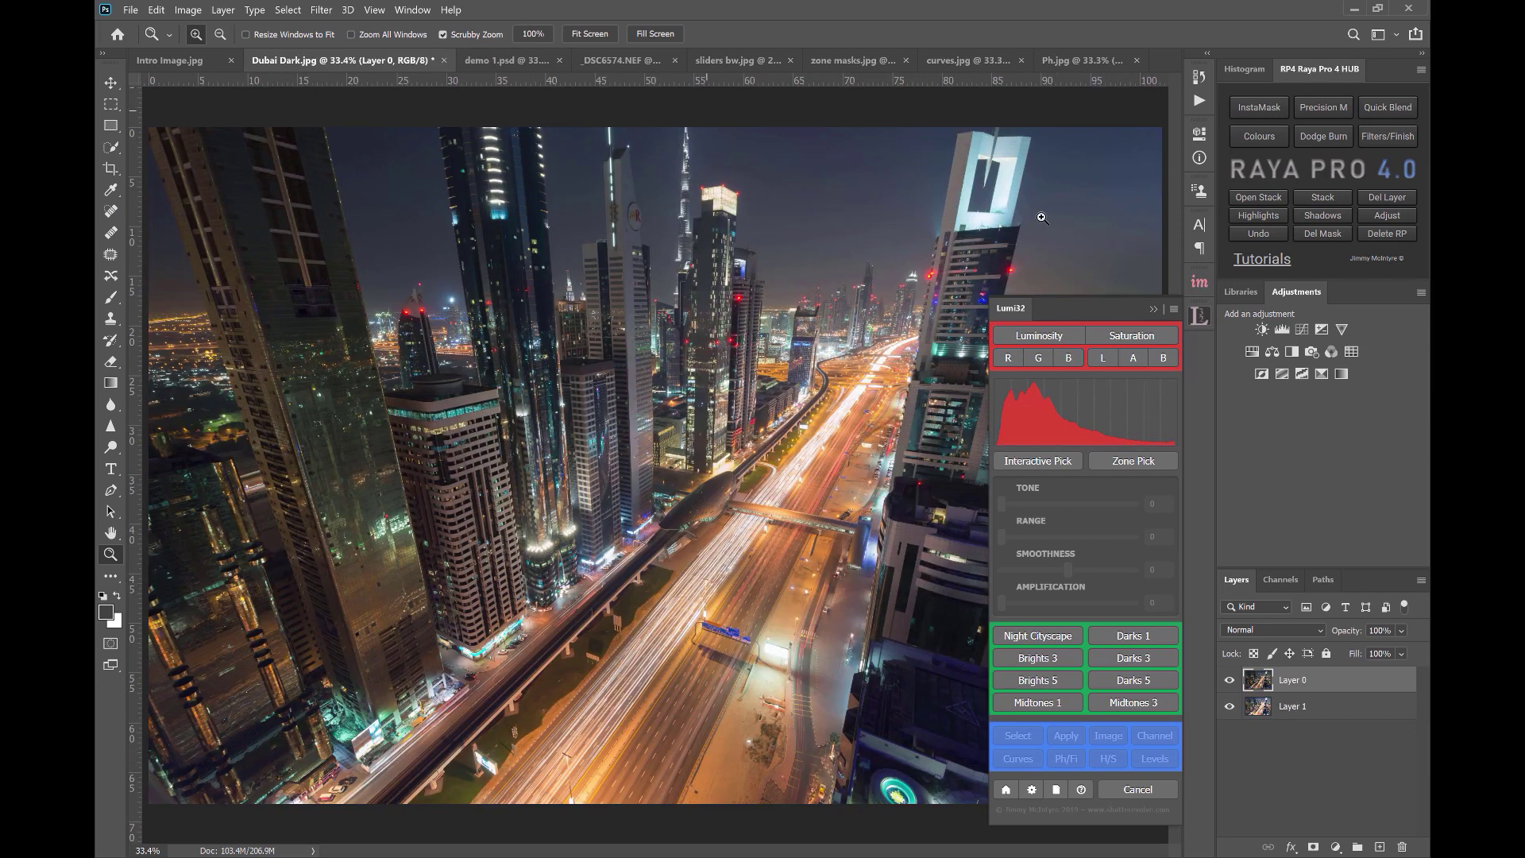
{"action": "left_click", "coordinate": [1153, 309]}
{"action": "left_click", "coordinate": [1231, 680]}
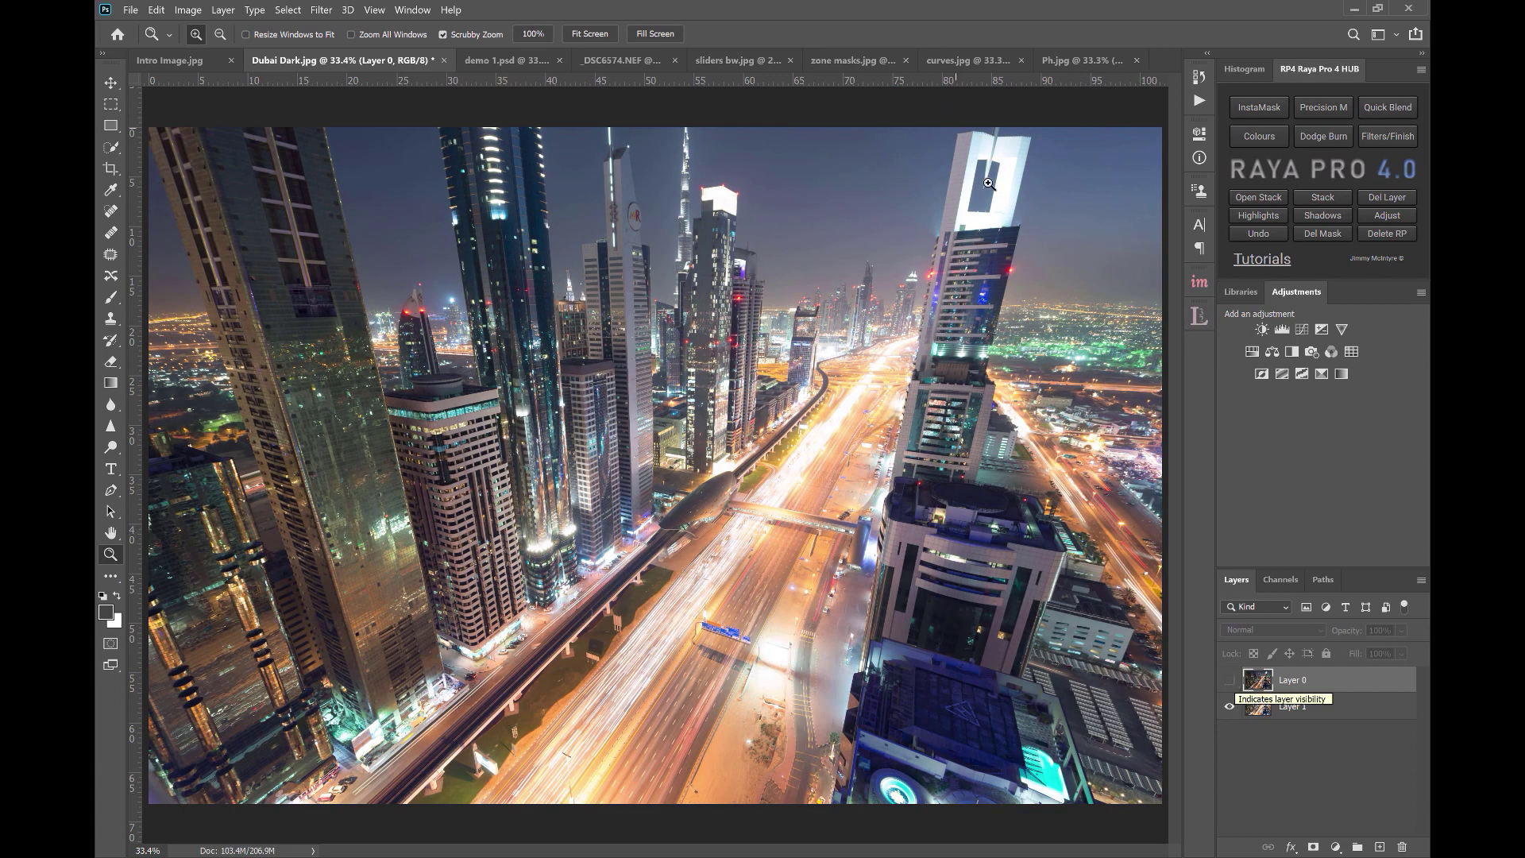
{"action": "left_click_drag", "start_coordinate": [1002, 186], "coordinate": [1059, 189]}
{"action": "key", "text": "ctrl+0"}
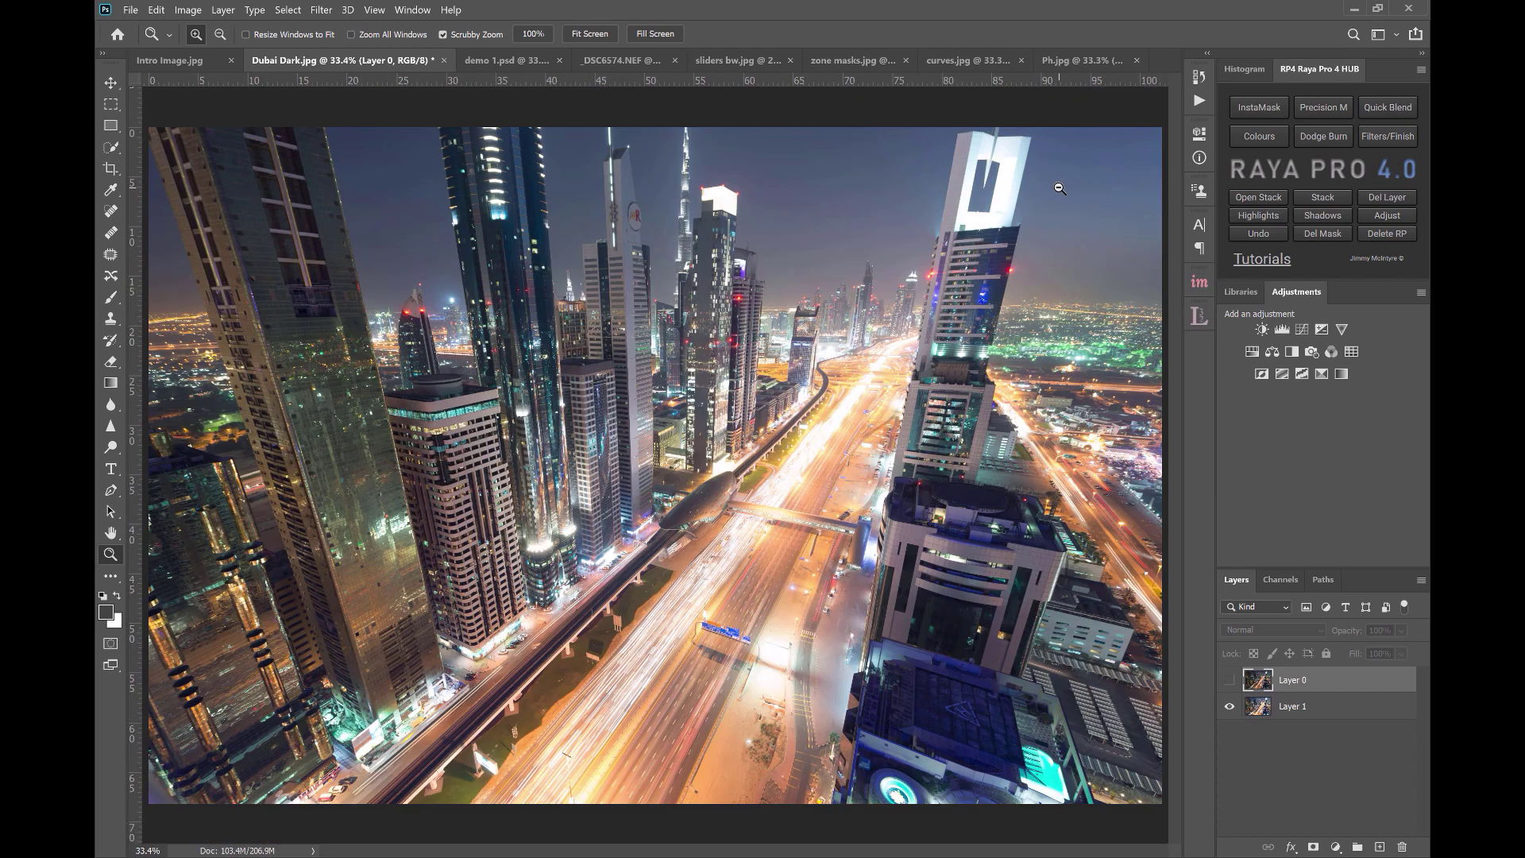
{"action": "left_click", "coordinate": [1231, 680]}
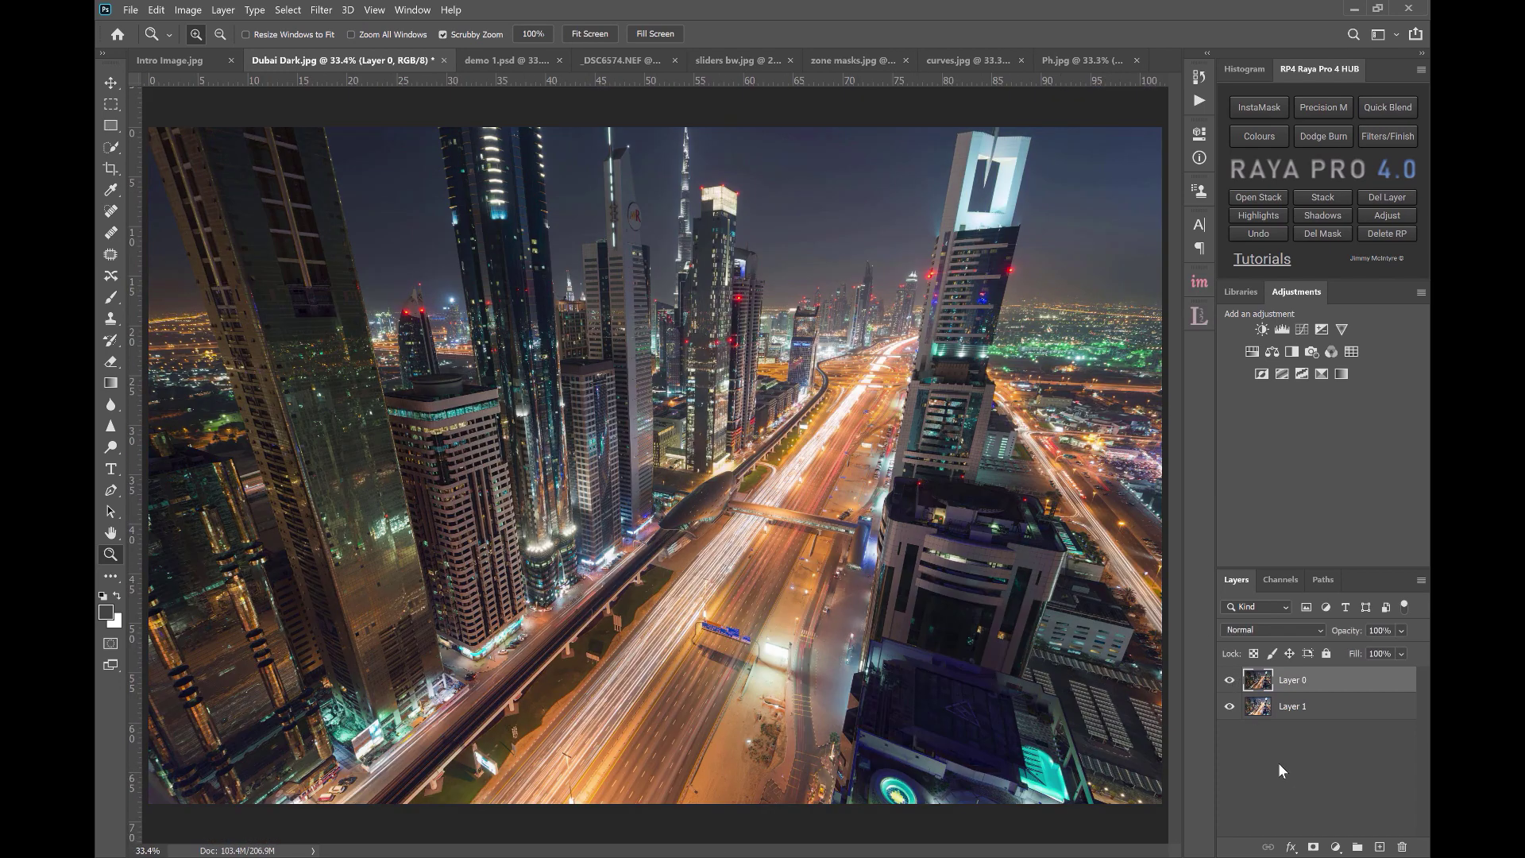
- Give Layer 0 a black mask and generate the Night Cityscape luminosity mask
{"action": "left_click", "coordinate": [1315, 848], "text": "alt"}
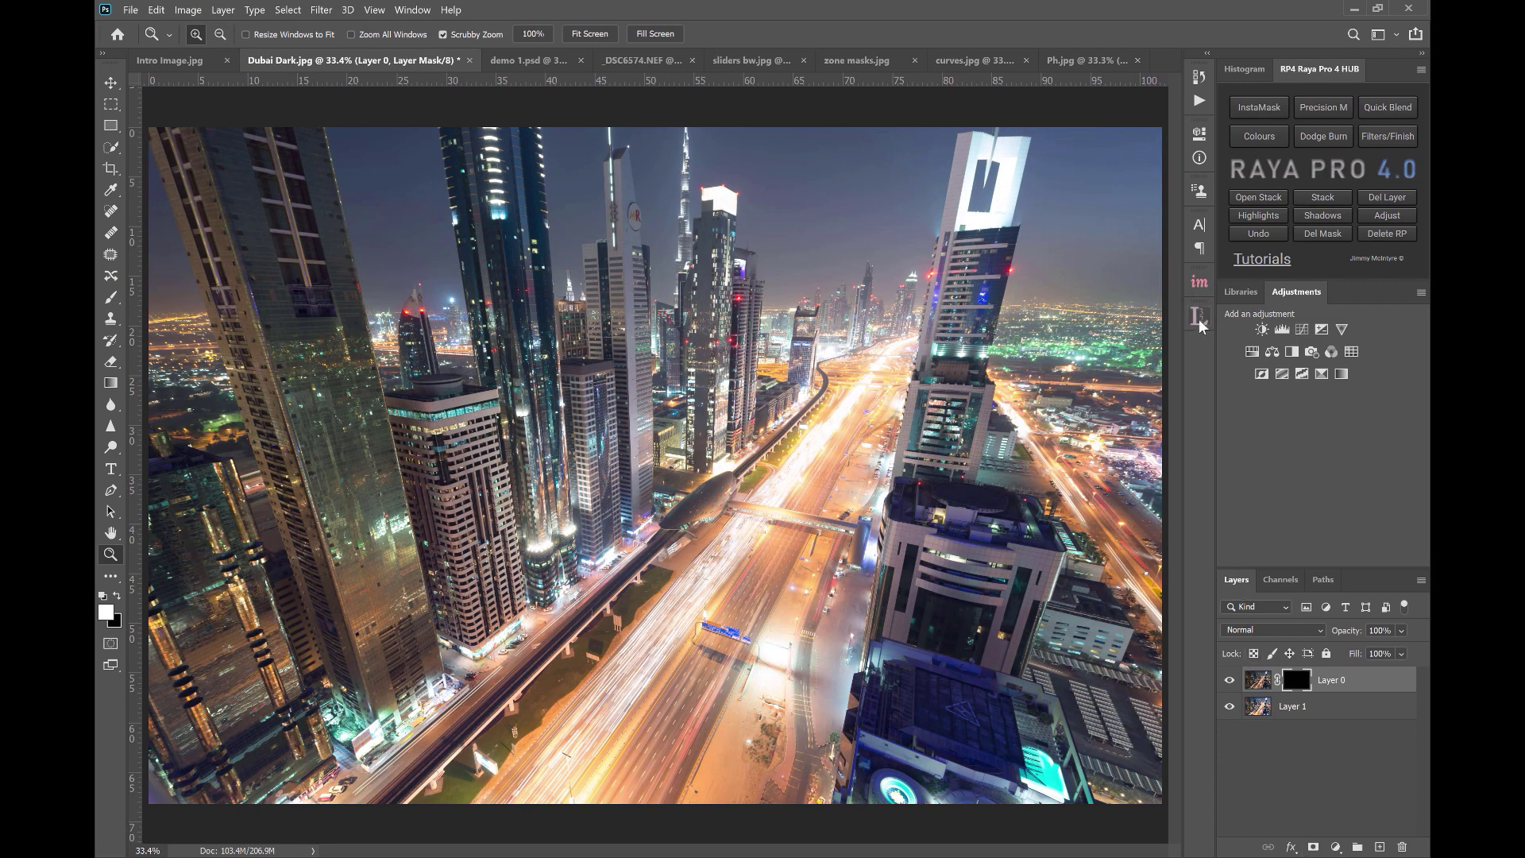
{"action": "left_click", "coordinate": [1201, 322]}
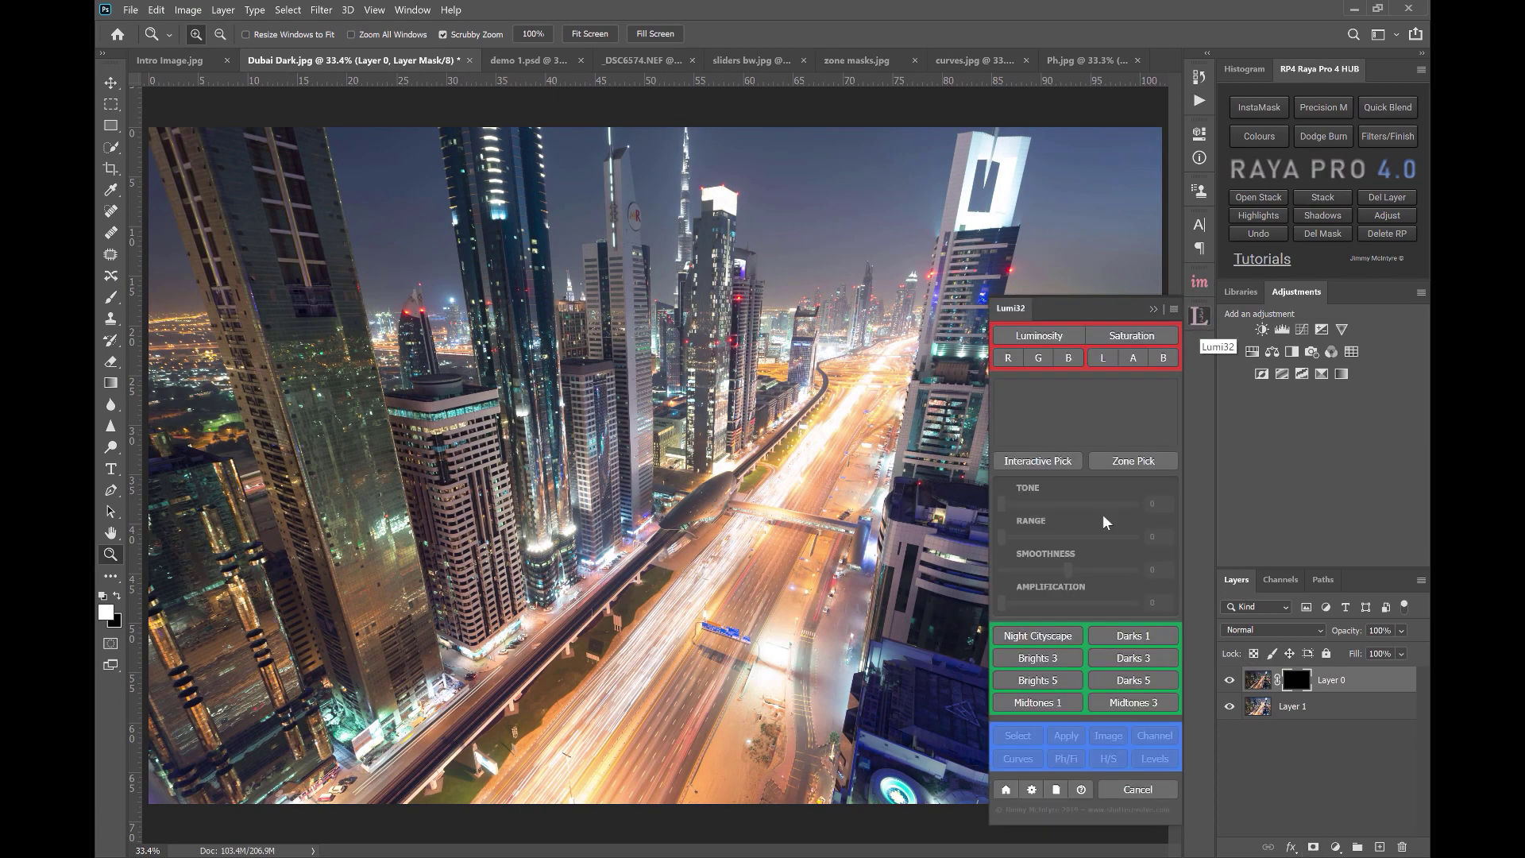
{"action": "left_click", "coordinate": [1048, 640]}
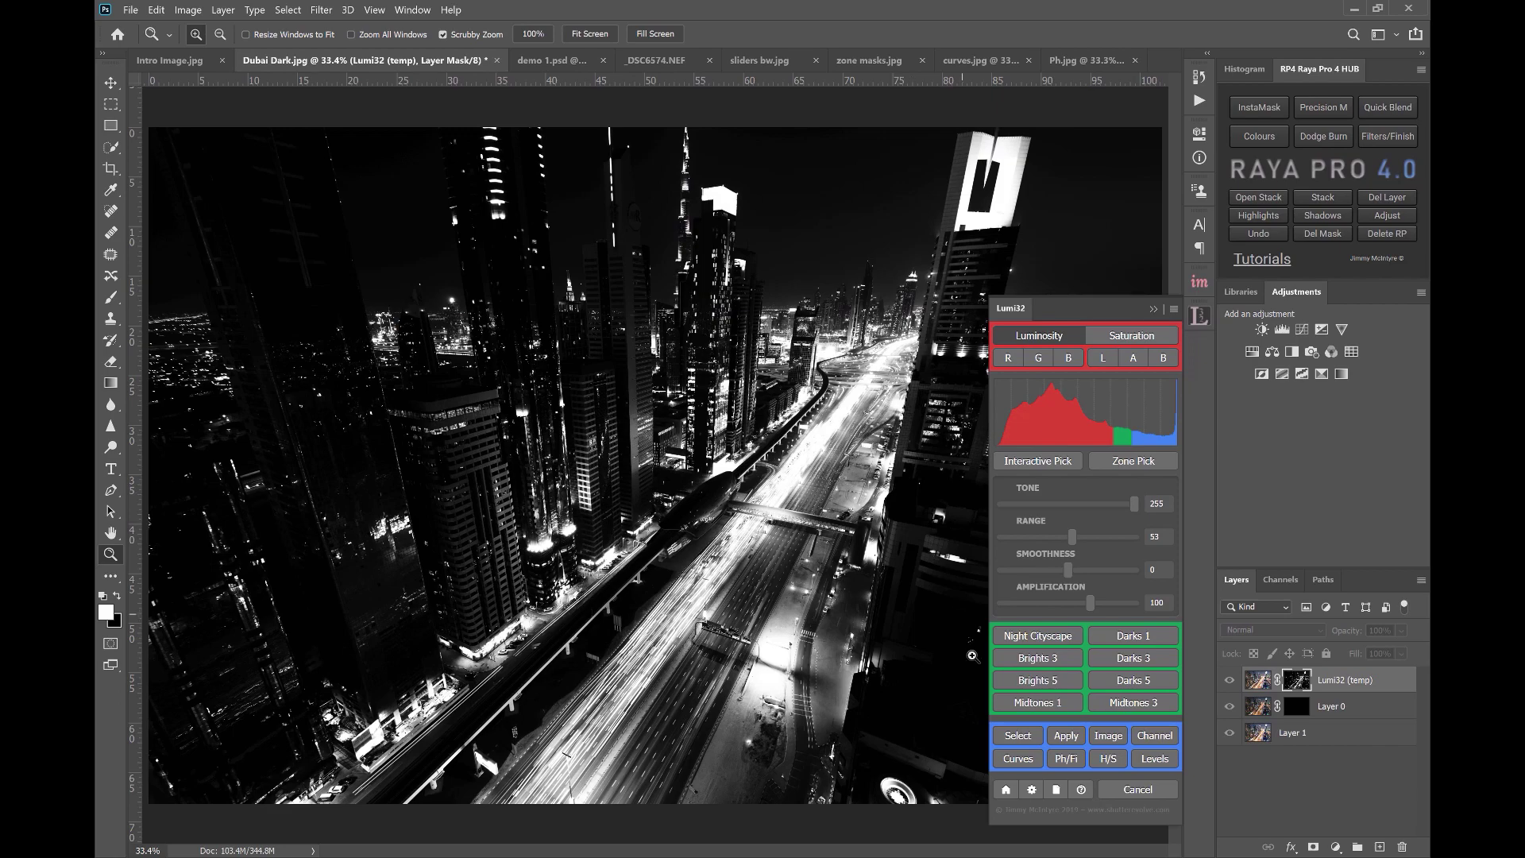
- Load the Night Cityscape mask as a selection onto Layer 0's mask with white foreground
{"action": "left_click", "coordinate": [1012, 734]}
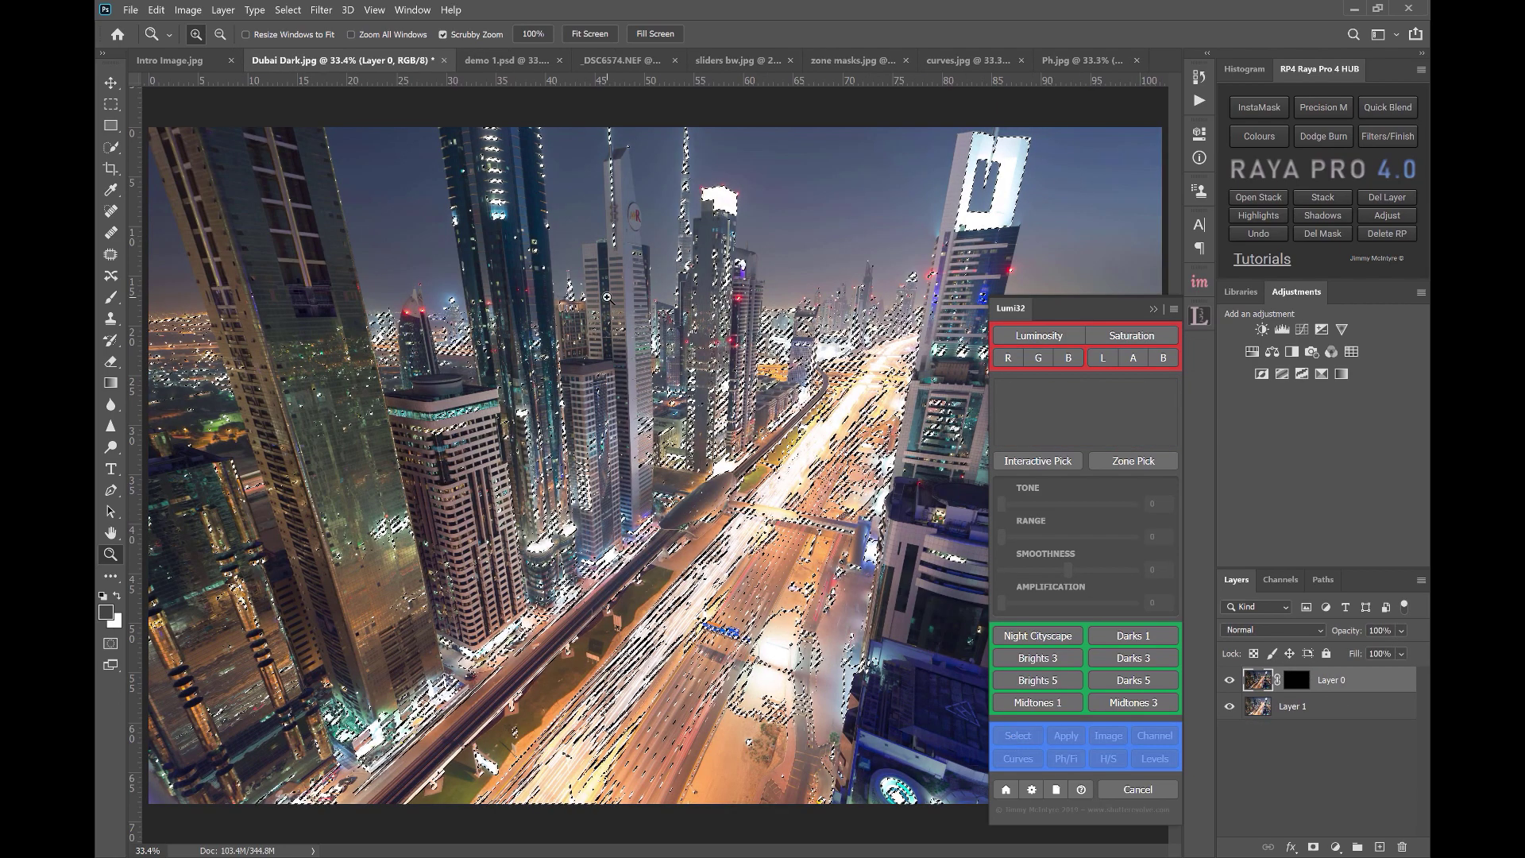
{"action": "left_click", "coordinate": [110, 297]}
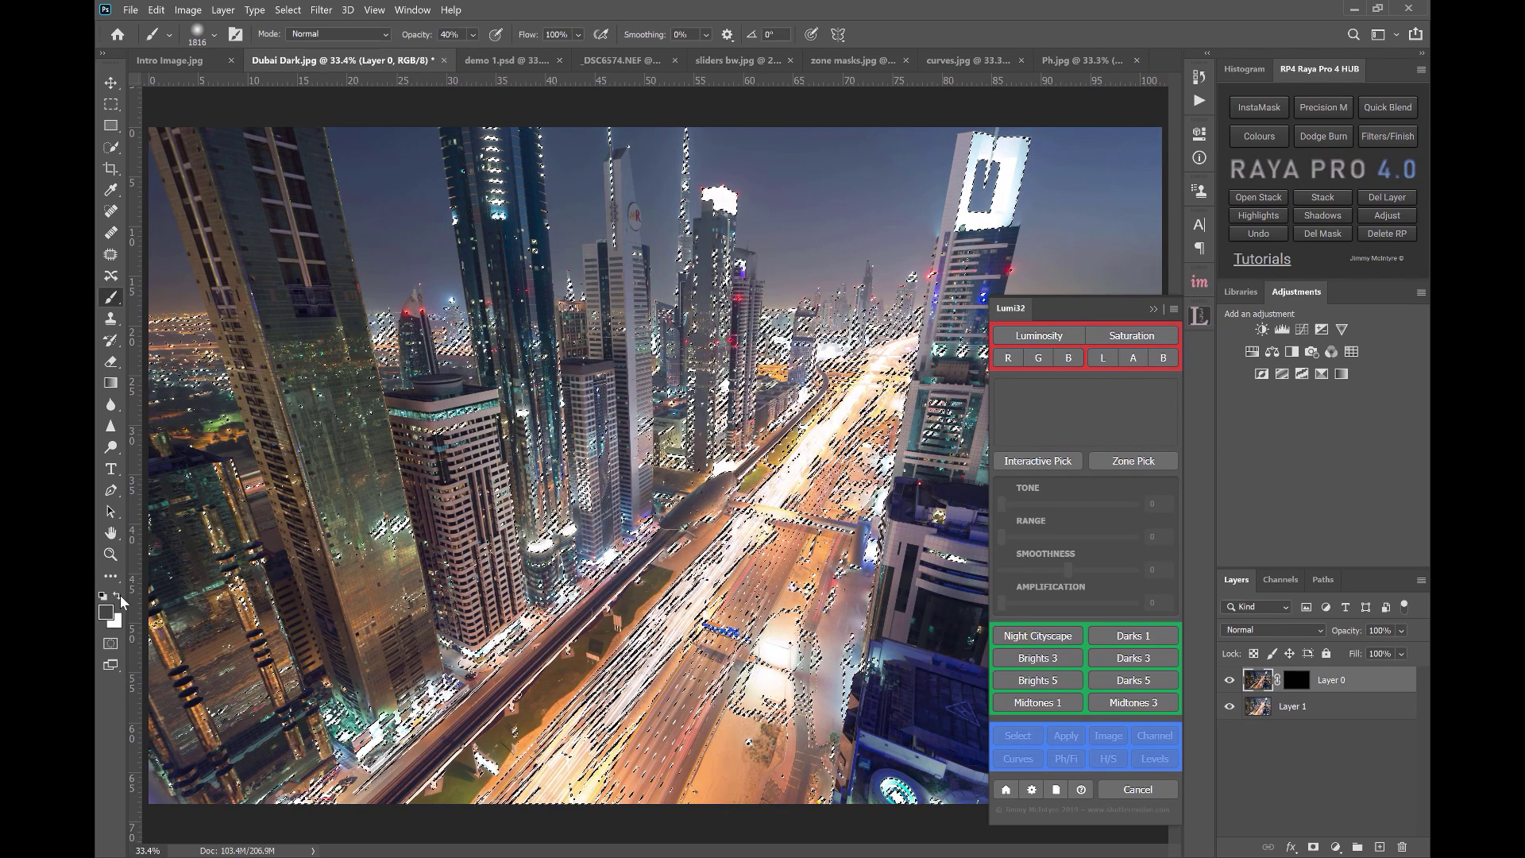
{"action": "left_click", "coordinate": [119, 597]}
{"action": "left_click", "coordinate": [1296, 680]}
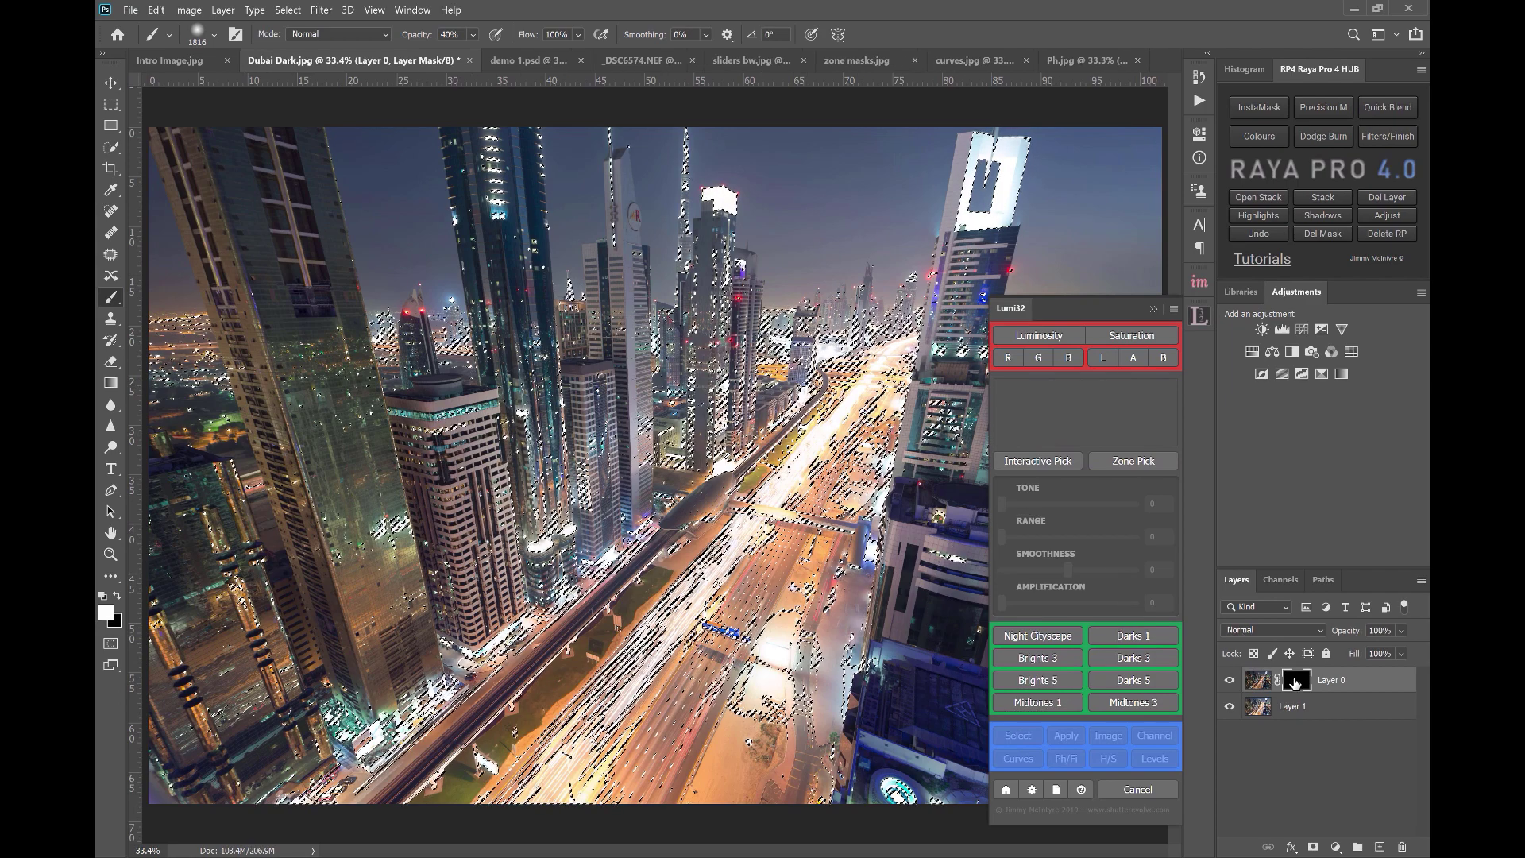
{"action": "key", "text": "ctrl+h"}
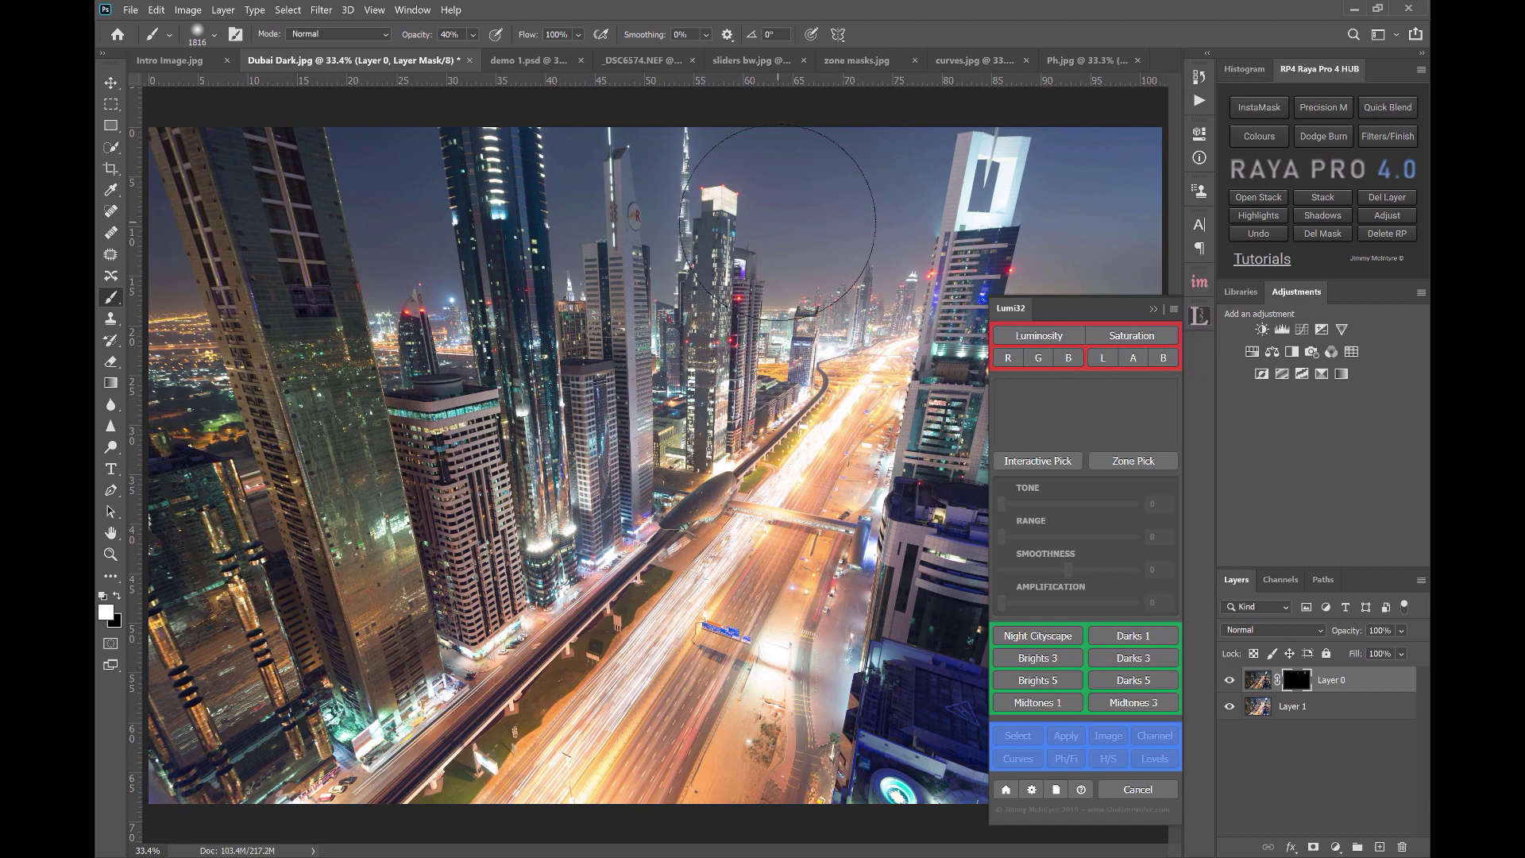
- Zoom into the right-hand tower top and toggle Layer 0 to compare with Layer 1
{"action": "key", "text": "z"}
{"action": "left_click_drag", "start_coordinate": [1032, 174], "coordinate": [1073, 177]}
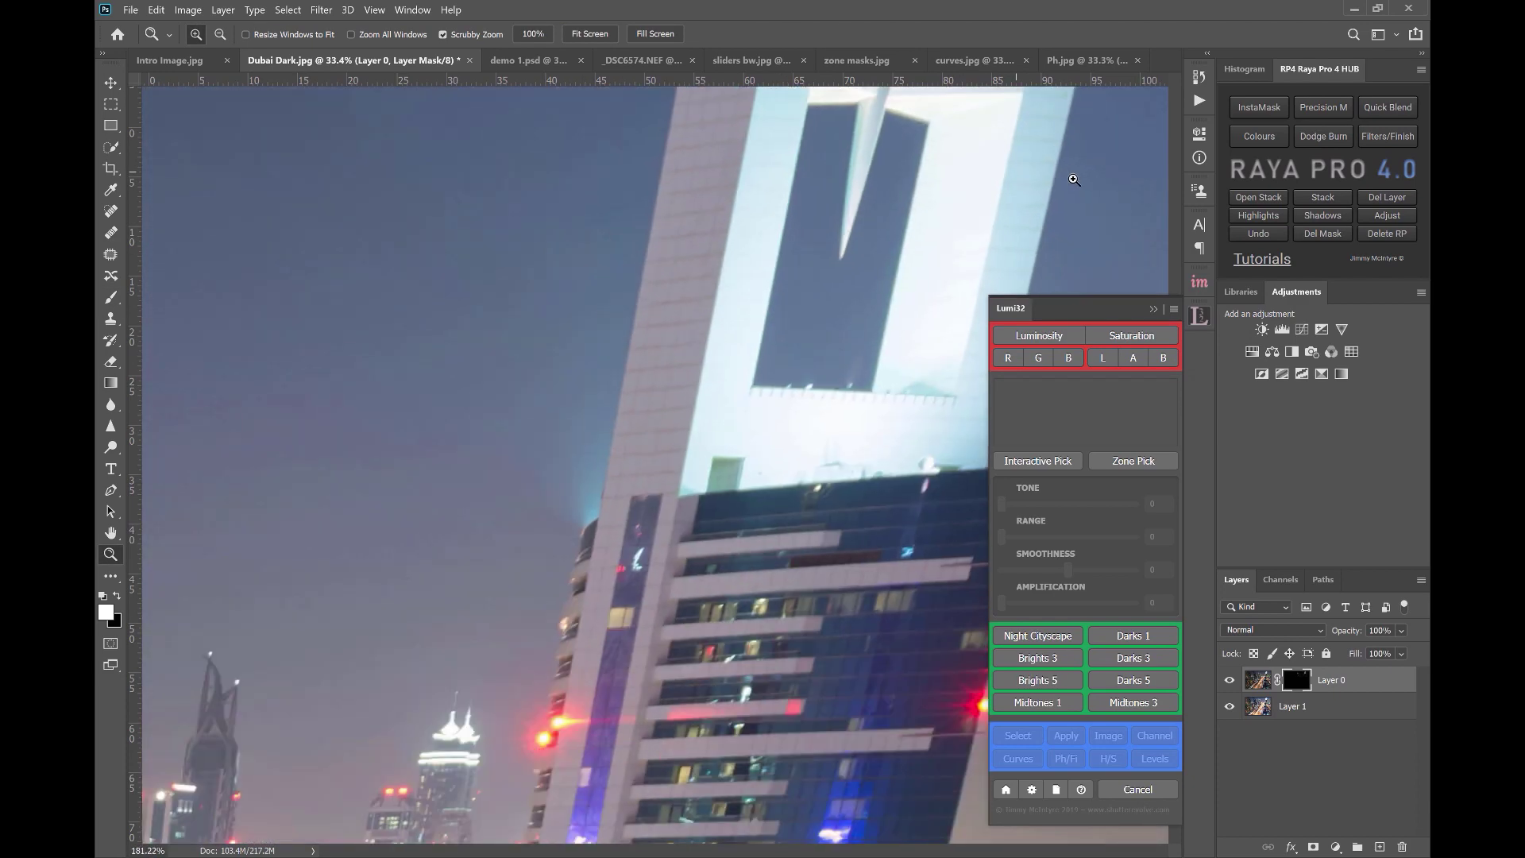
{"action": "left_click", "coordinate": [110, 305]}
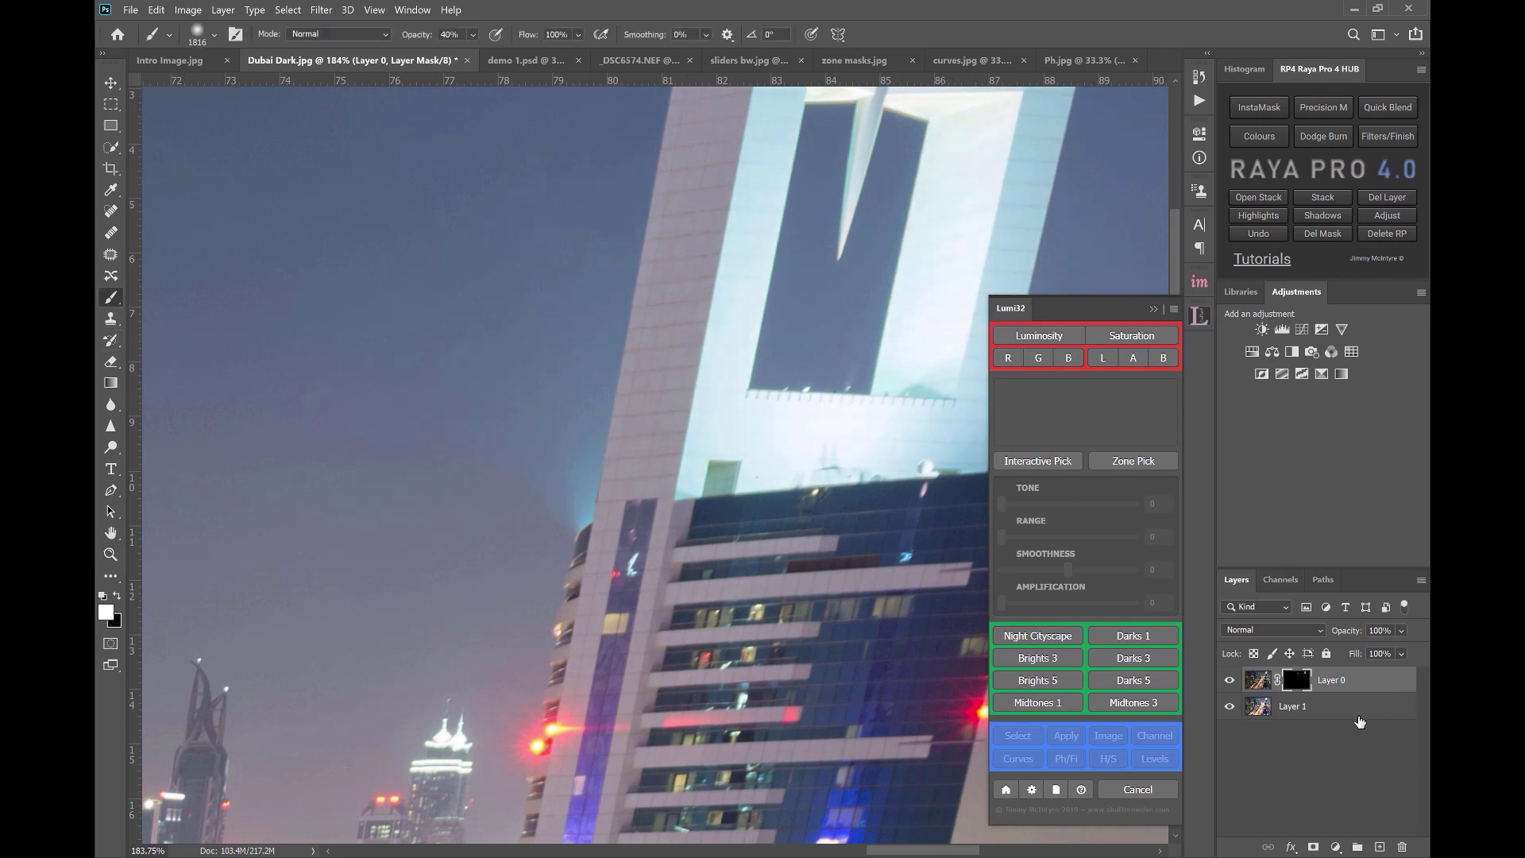
{"action": "left_click", "coordinate": [1229, 680]}
{"action": "left_click", "coordinate": [1229, 680]}
{"action": "left_click", "coordinate": [1229, 681]}
{"action": "left_click", "coordinate": [1229, 680]}
- Scroll across the tower tops, compare Layer 0 on and off again, then fit the image
{"action": "scroll", "coordinate": [561, 676], "scroll_direction": "left", "scroll_amount": 5}
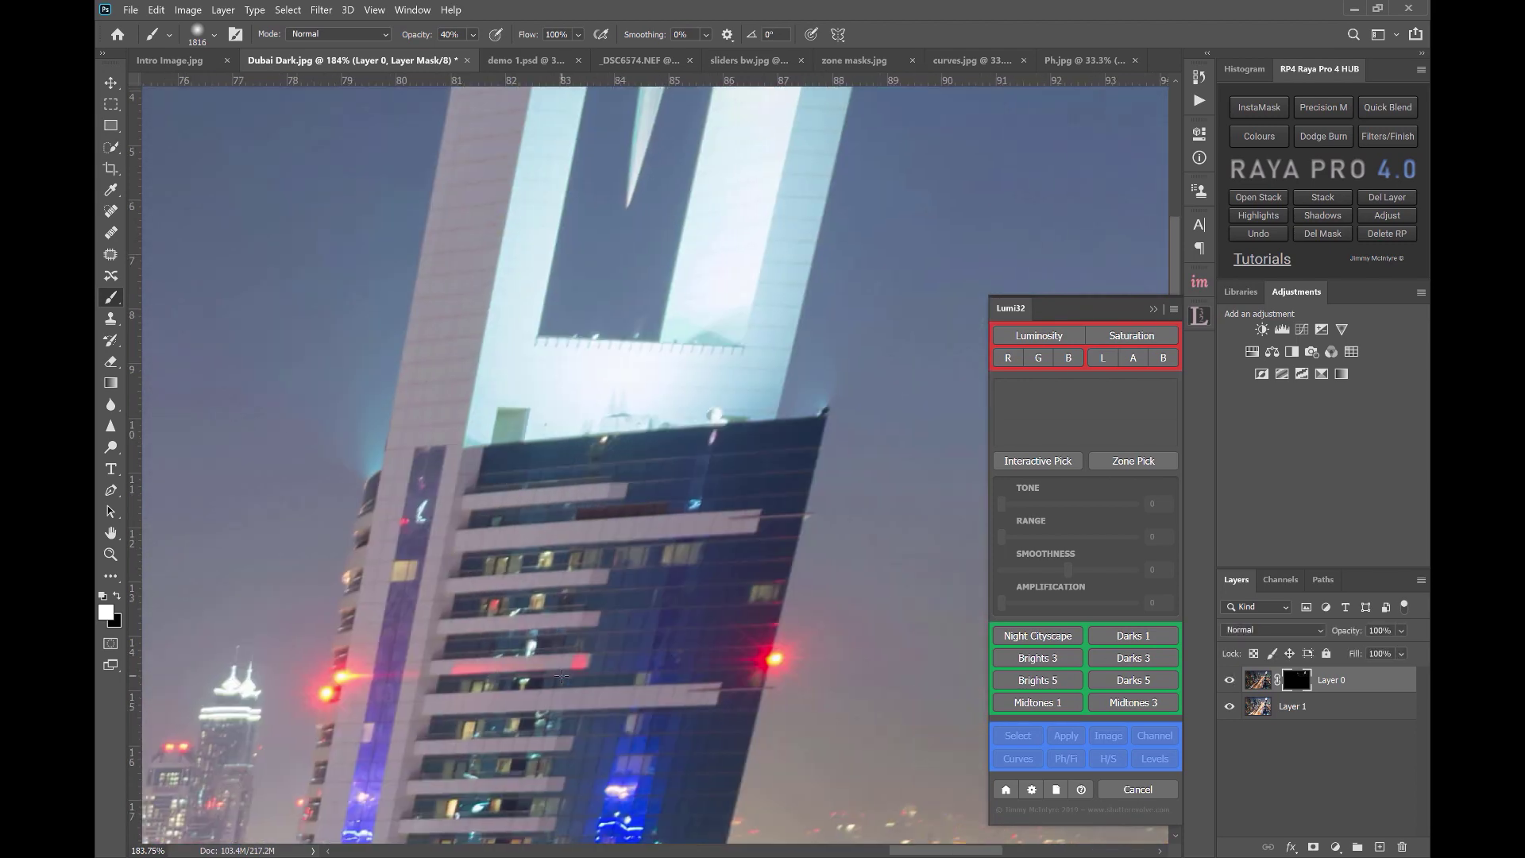
{"action": "scroll", "coordinate": [561, 676], "scroll_direction": "left", "scroll_amount": 12}
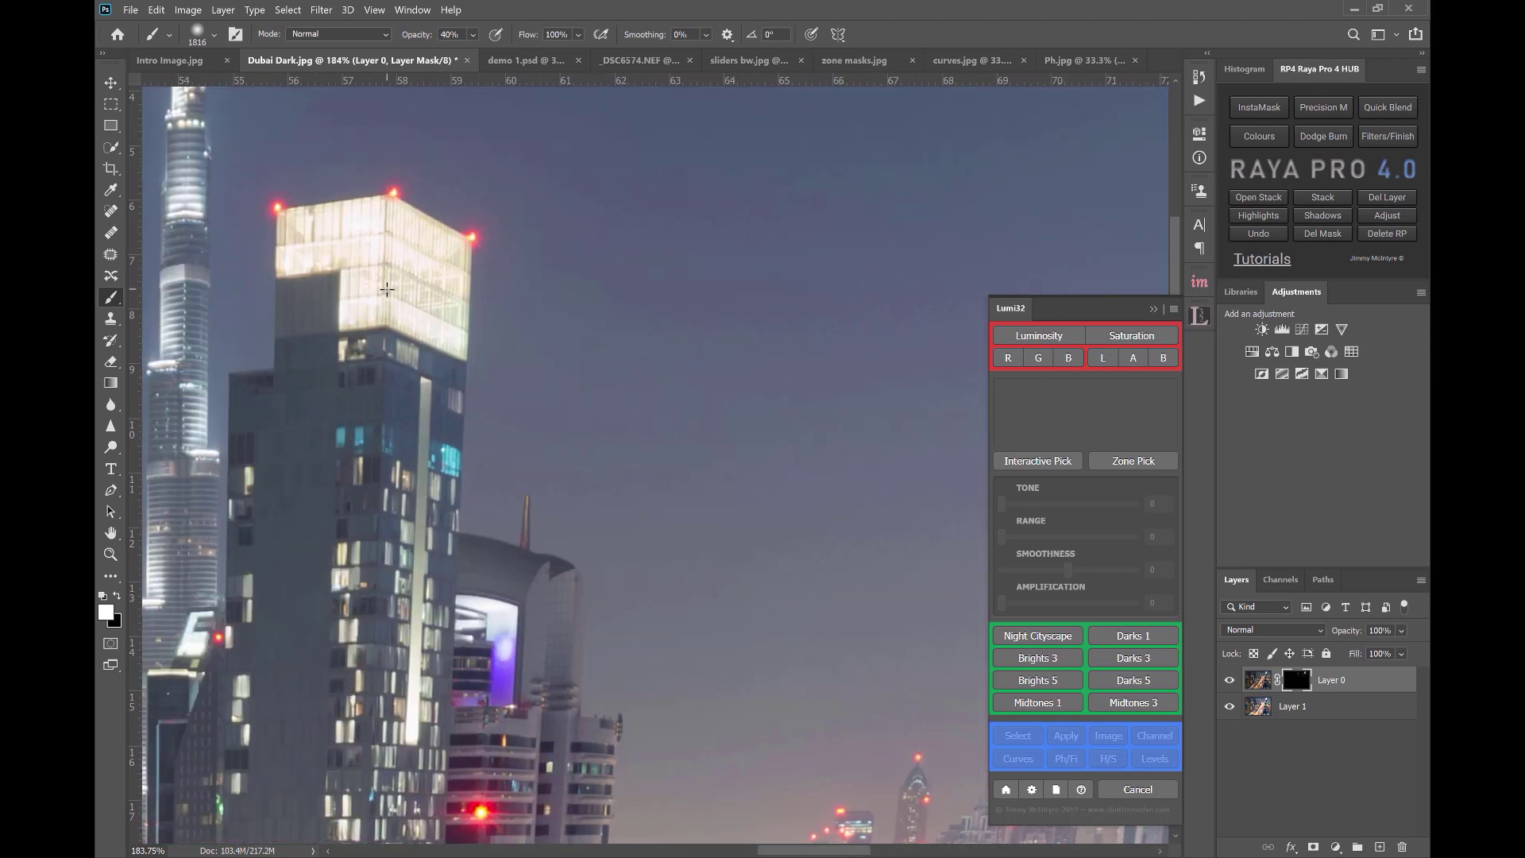
{"action": "left_click", "coordinate": [1229, 680]}
{"action": "left_click", "coordinate": [1229, 680]}
{"action": "left_click", "coordinate": [1229, 680]}
{"action": "left_click", "coordinate": [1229, 680]}
{"action": "left_click", "coordinate": [1229, 680]}
{"action": "left_click", "coordinate": [1229, 680]}
{"action": "key", "text": "ctrl+0"}
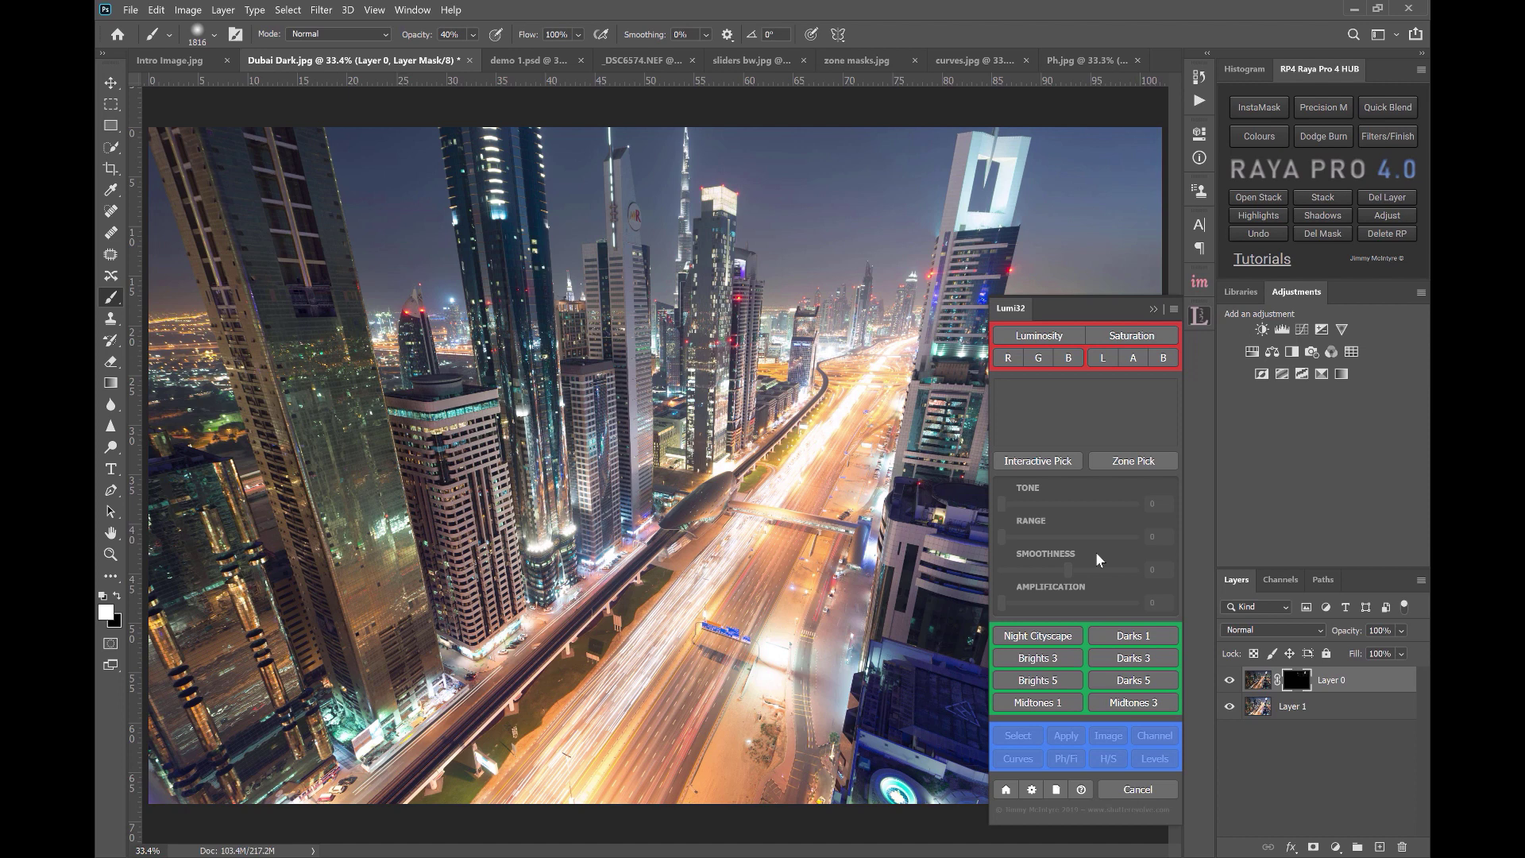
- In _DSC6574.NEF, build an InstaMask brights 3 mask and paint it over the left windows
{"action": "left_click", "coordinate": [616, 64]}
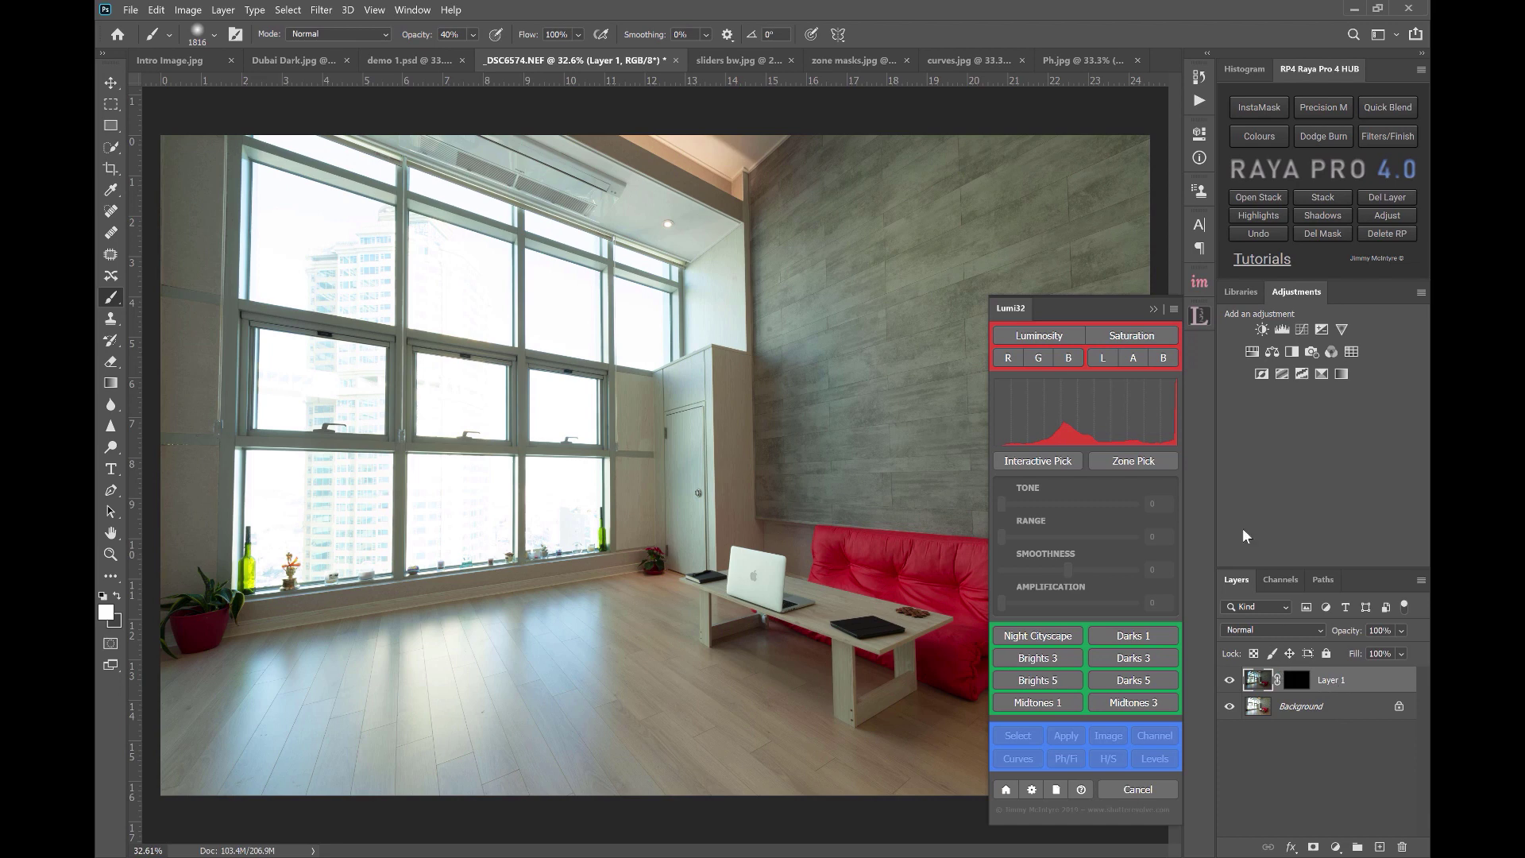
{"action": "left_click", "coordinate": [1200, 282]}
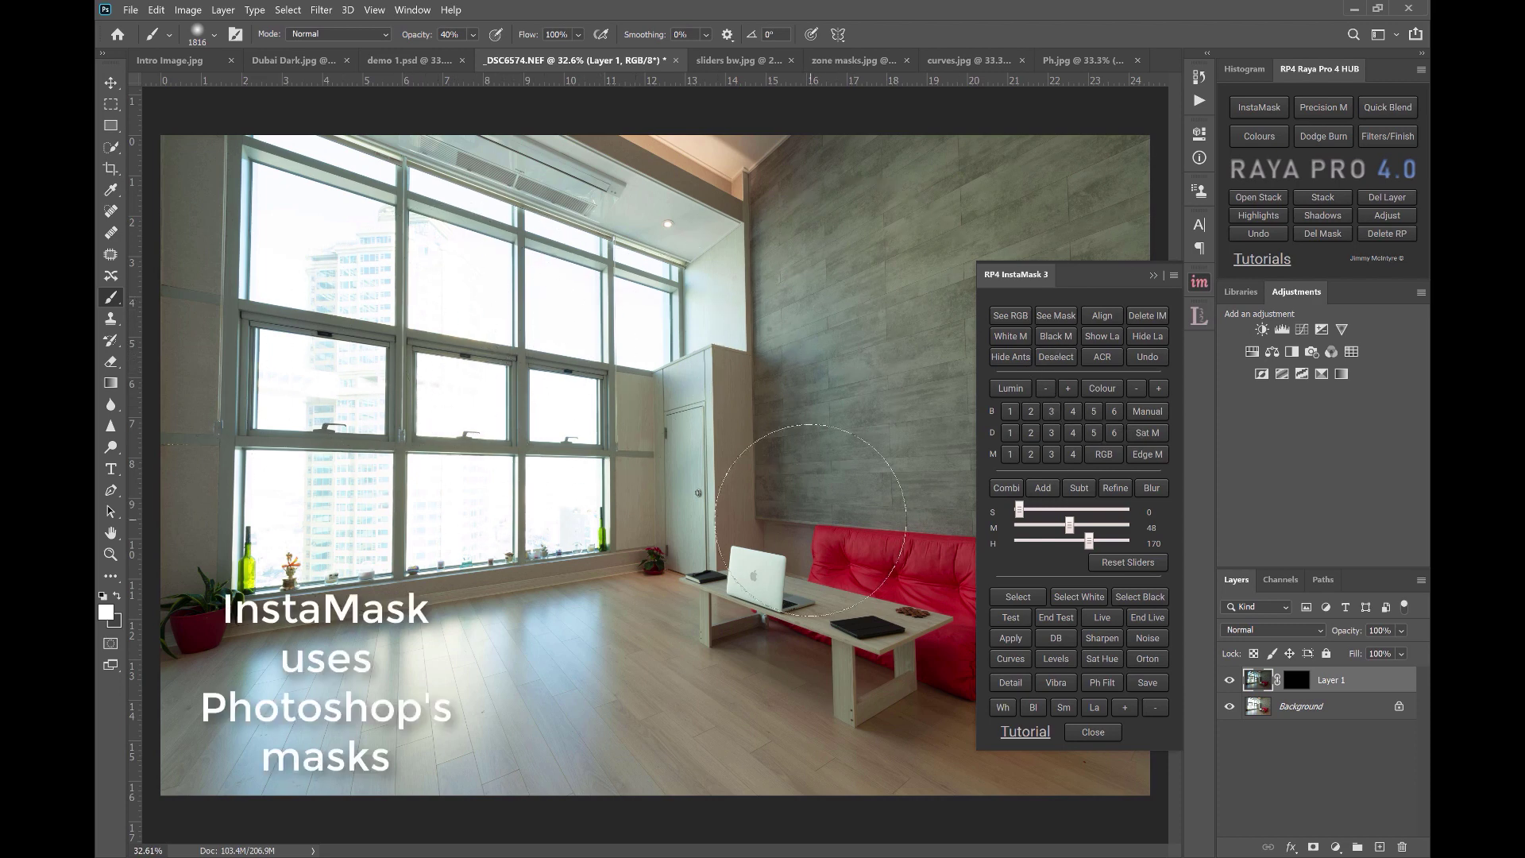
{"action": "left_click", "coordinate": [1052, 411]}
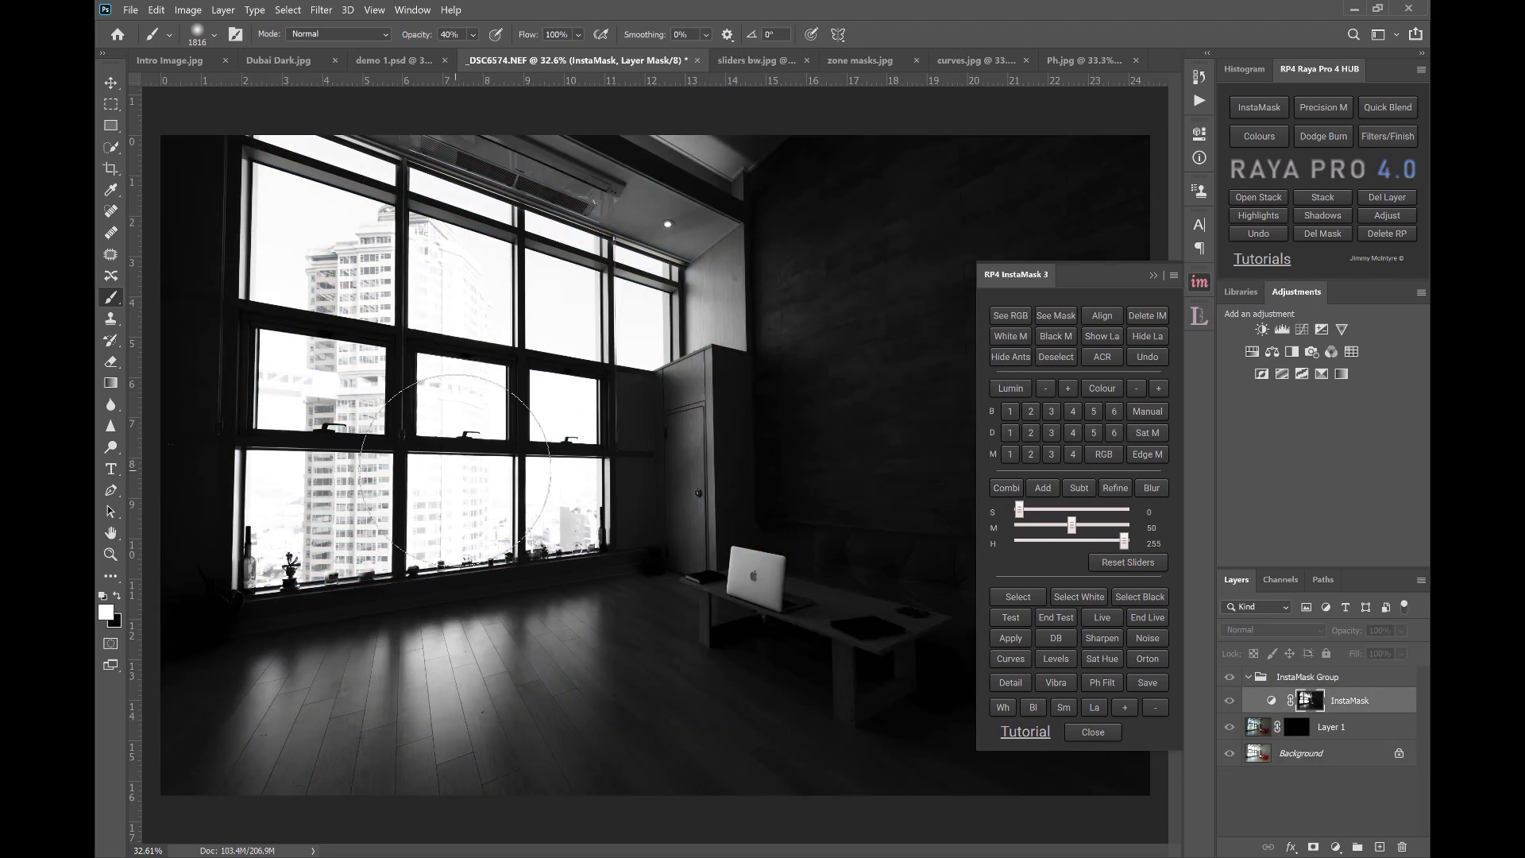
{"action": "mouse_move", "coordinate": [454, 469]}
{"action": "left_mouse_down"}
{"action": "mouse_move", "coordinate": [358, 508]}
{"action": "mouse_move", "coordinate": [324, 443]}
{"action": "mouse_move", "coordinate": [341, 255]}
{"action": "mouse_move", "coordinate": [350, 455]}
{"action": "left_mouse_up"}
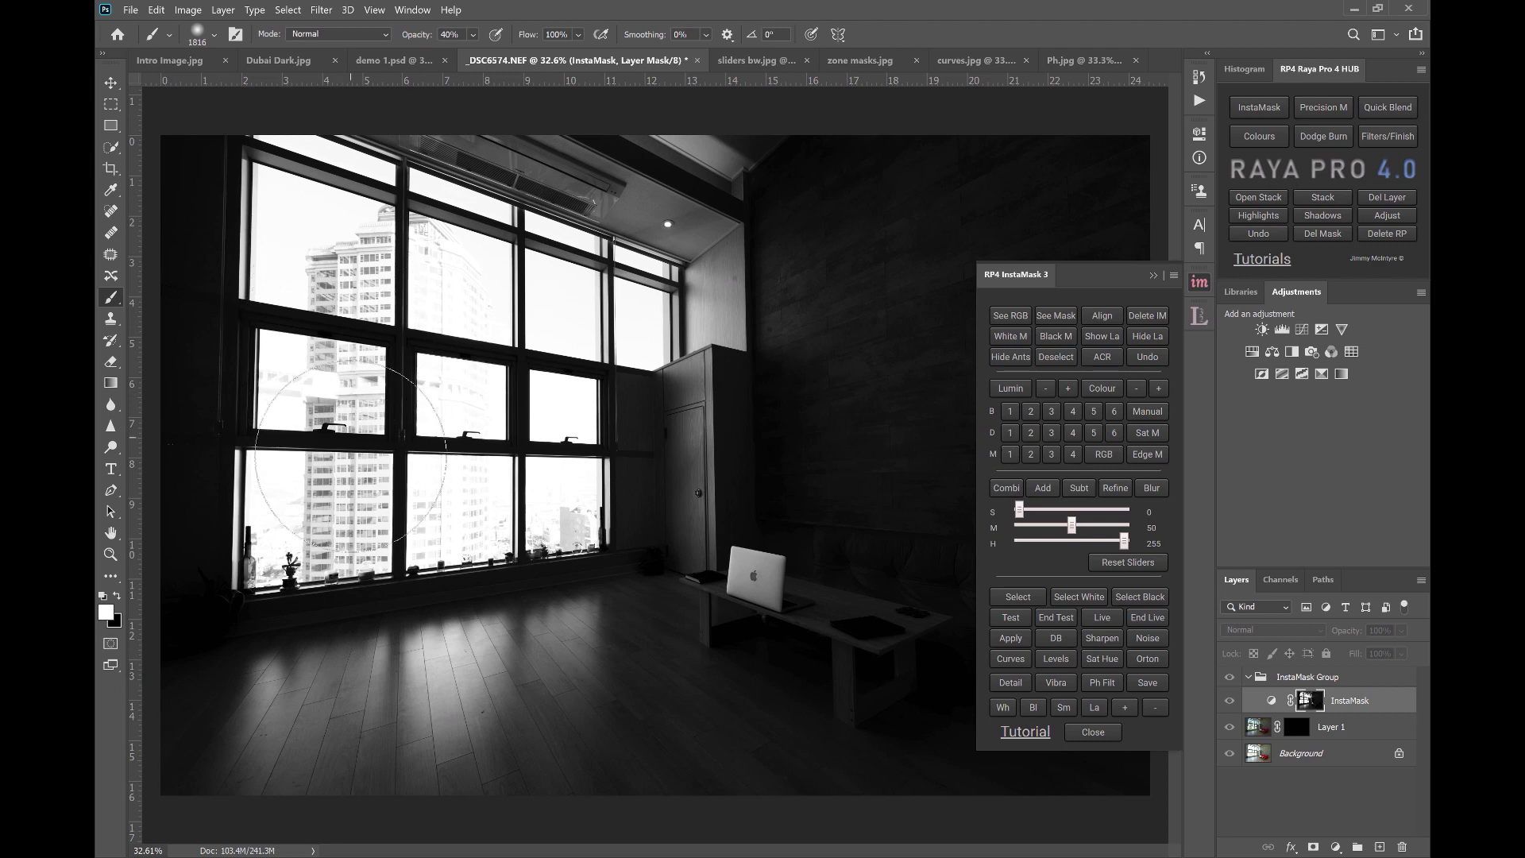
- Try a brights 2 mask with a lowered highlight limit, then delete the InstaMask group
{"action": "left_click", "coordinate": [1034, 413]}
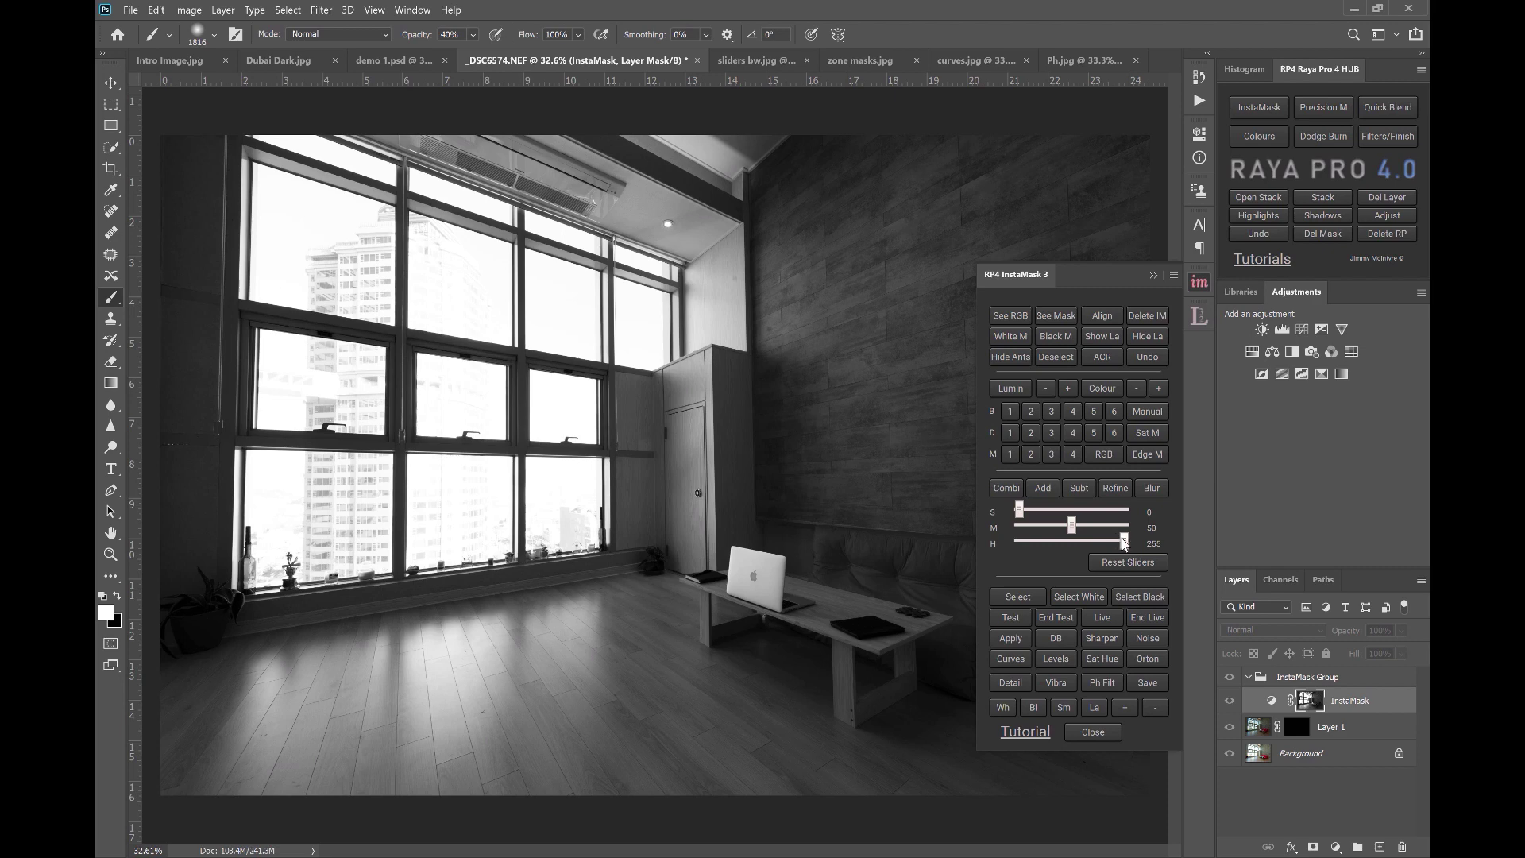
{"action": "left_click_drag", "start_coordinate": [1124, 541], "coordinate": [1085, 544]}
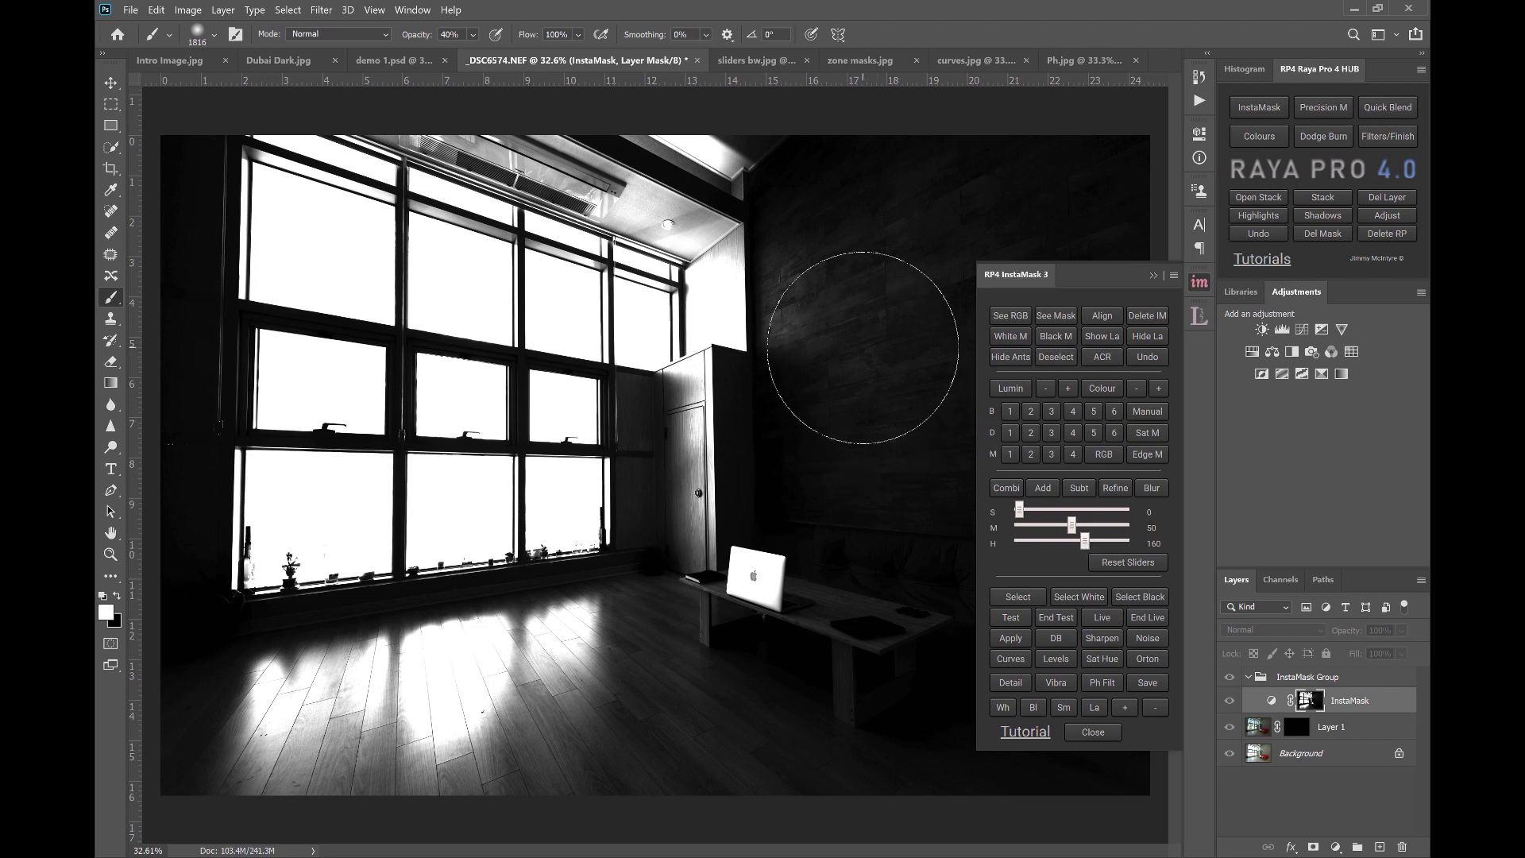
{"action": "left_click_drag", "start_coordinate": [1067, 529], "coordinate": [1070, 529]}
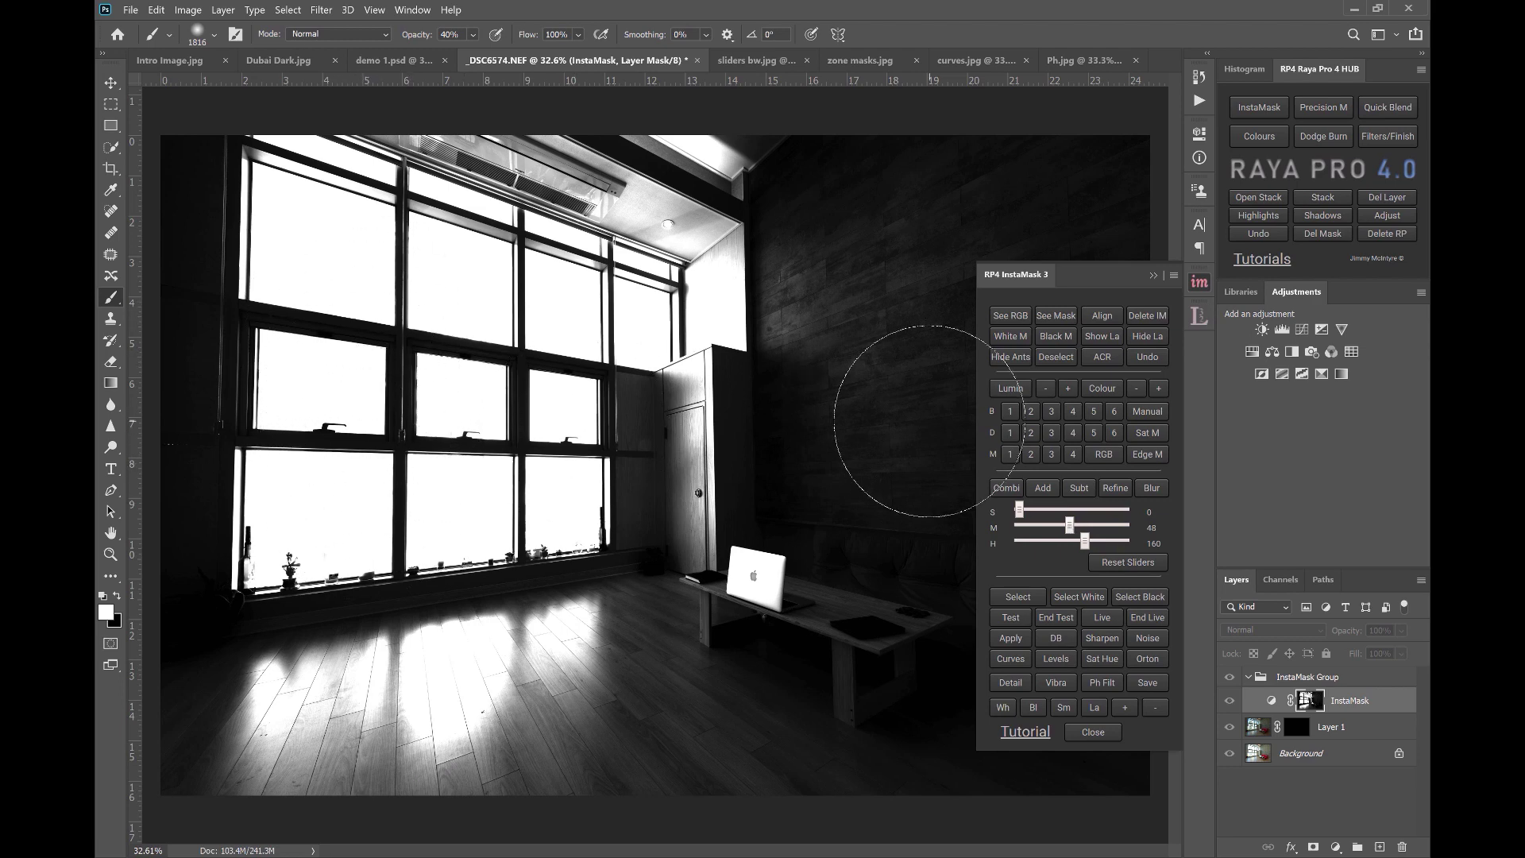
{"action": "left_click", "coordinate": [1147, 316]}
{"action": "left_click", "coordinate": [1203, 313]}
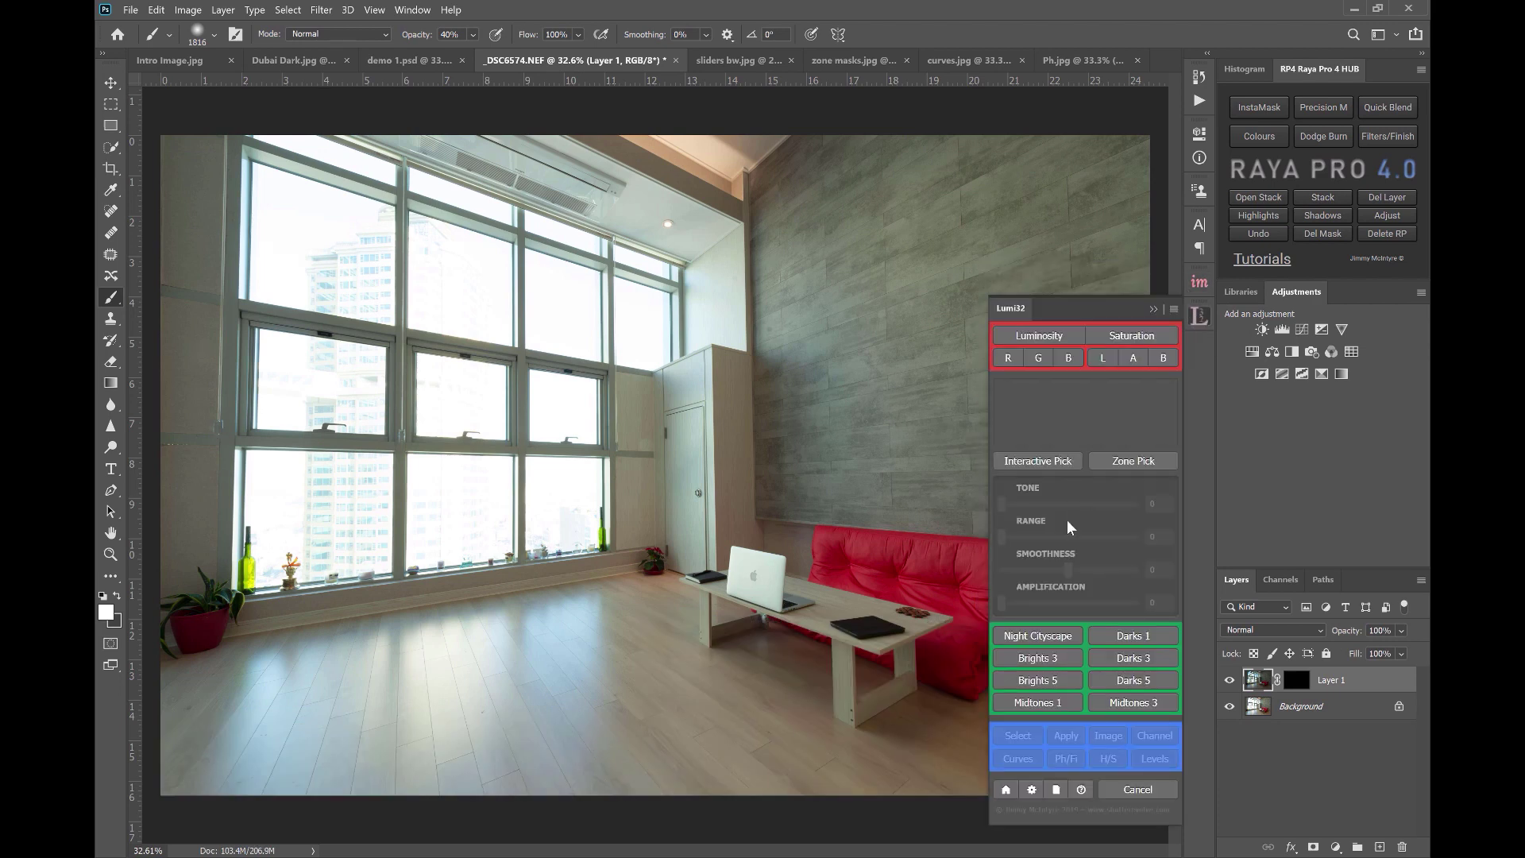
{"action": "left_click", "coordinate": [1046, 656]}
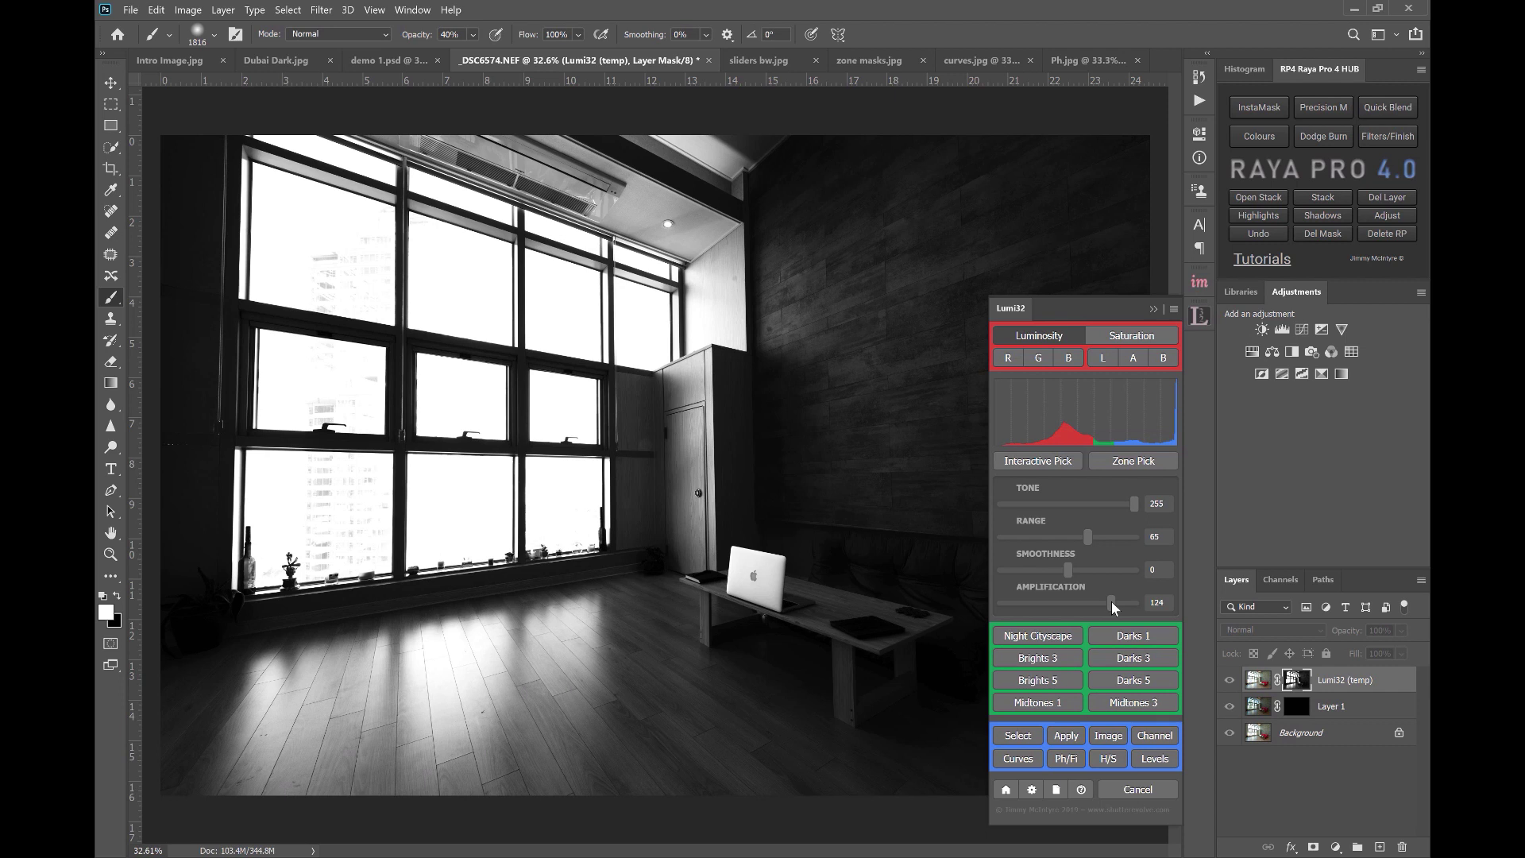
{"action": "mouse_move", "coordinate": [1113, 603]}
{"action": "left_mouse_down"}
{"action": "mouse_move", "coordinate": [1040, 604]}
{"action": "mouse_move", "coordinate": [1137, 609]}
{"action": "mouse_move", "coordinate": [1087, 613]}
{"action": "left_mouse_up"}
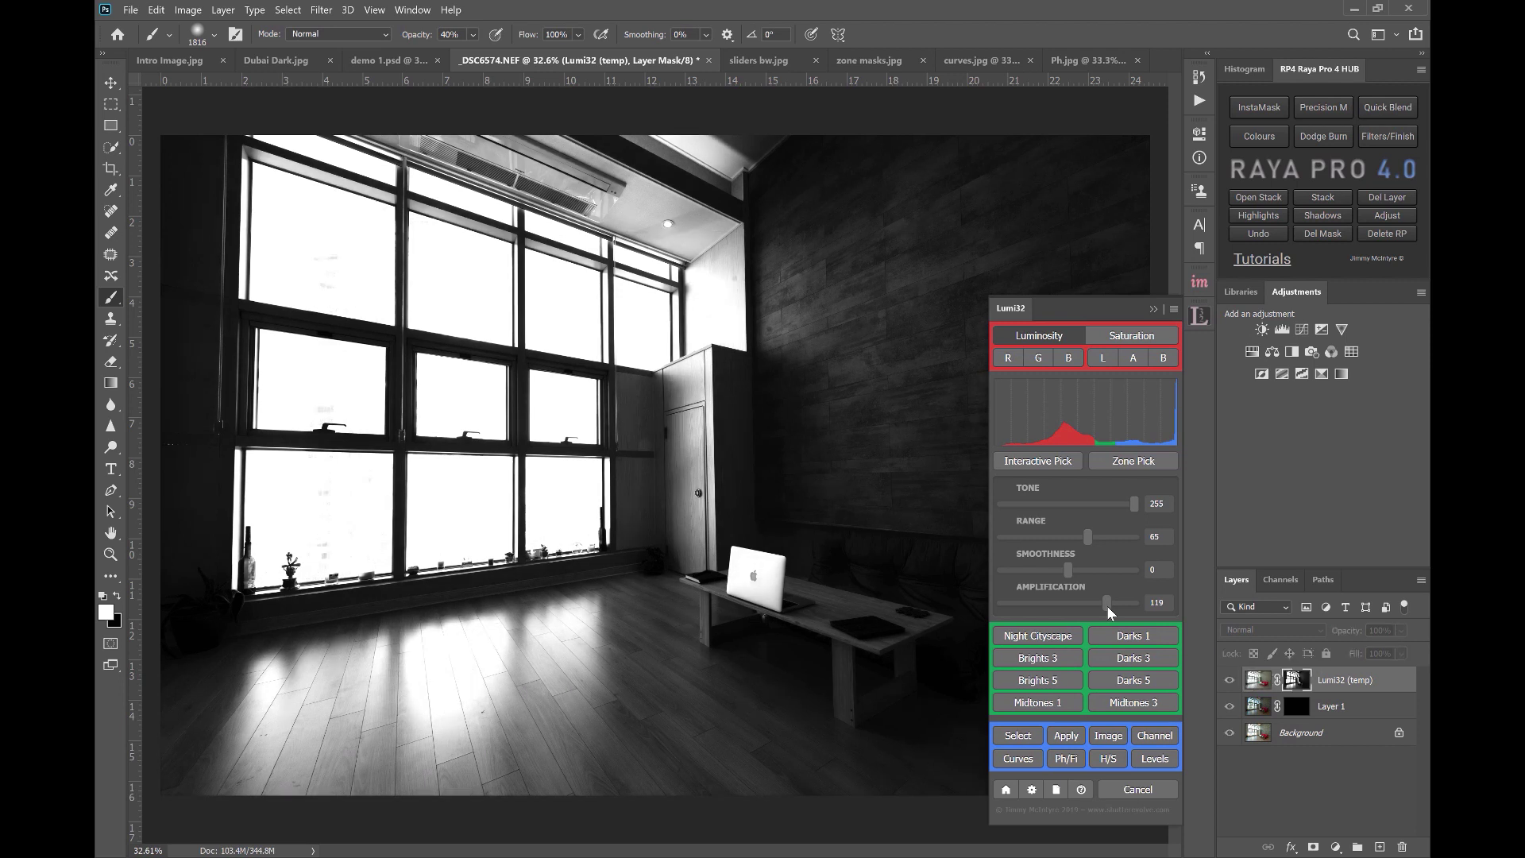
{"action": "left_click", "coordinate": [1111, 605]}
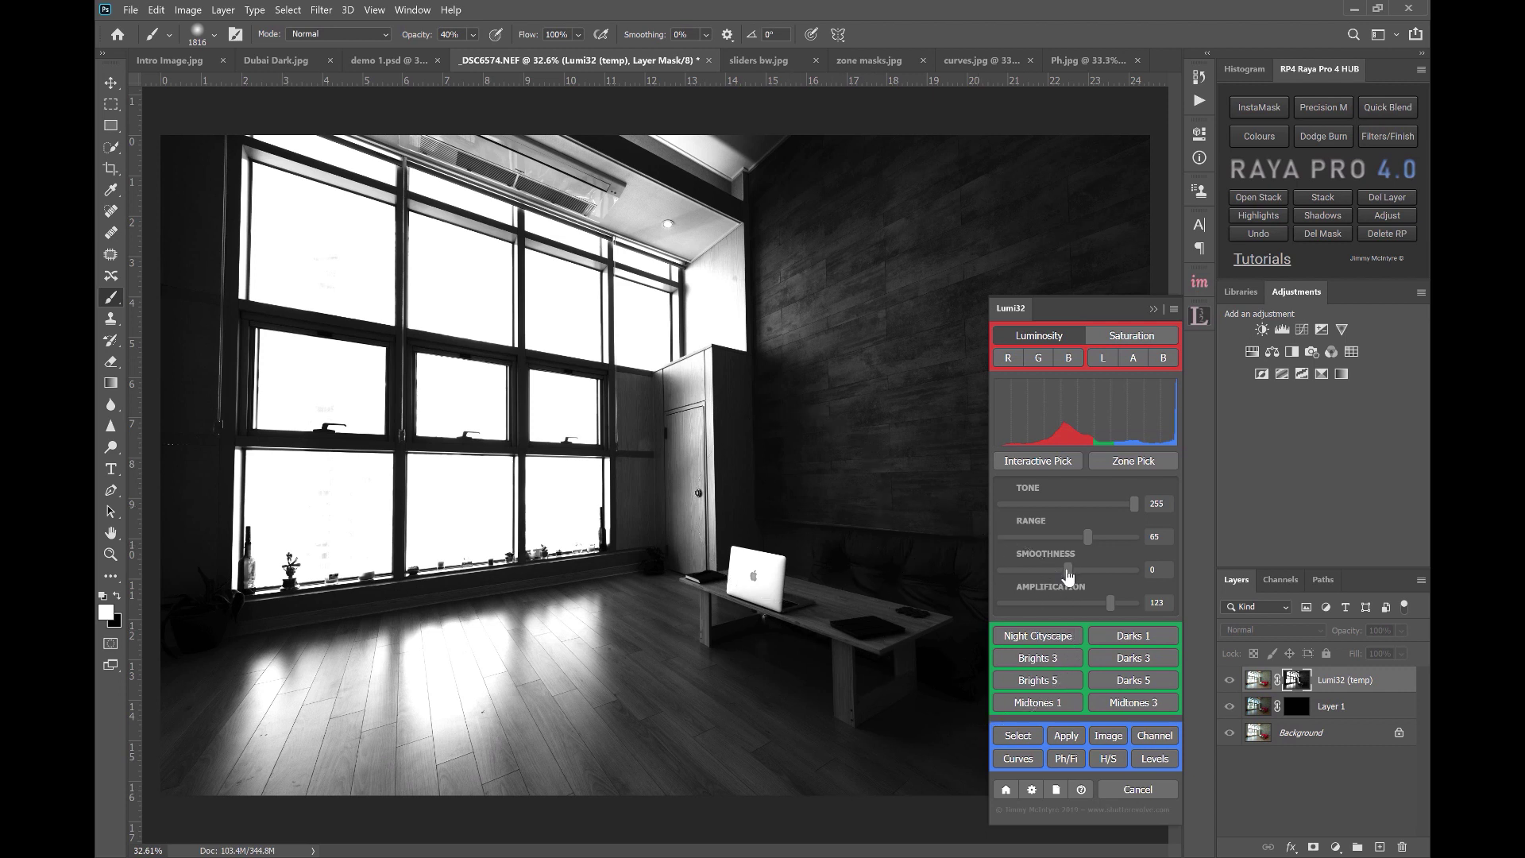
{"action": "left_click_drag", "start_coordinate": [1063, 569], "coordinate": [1059, 570]}
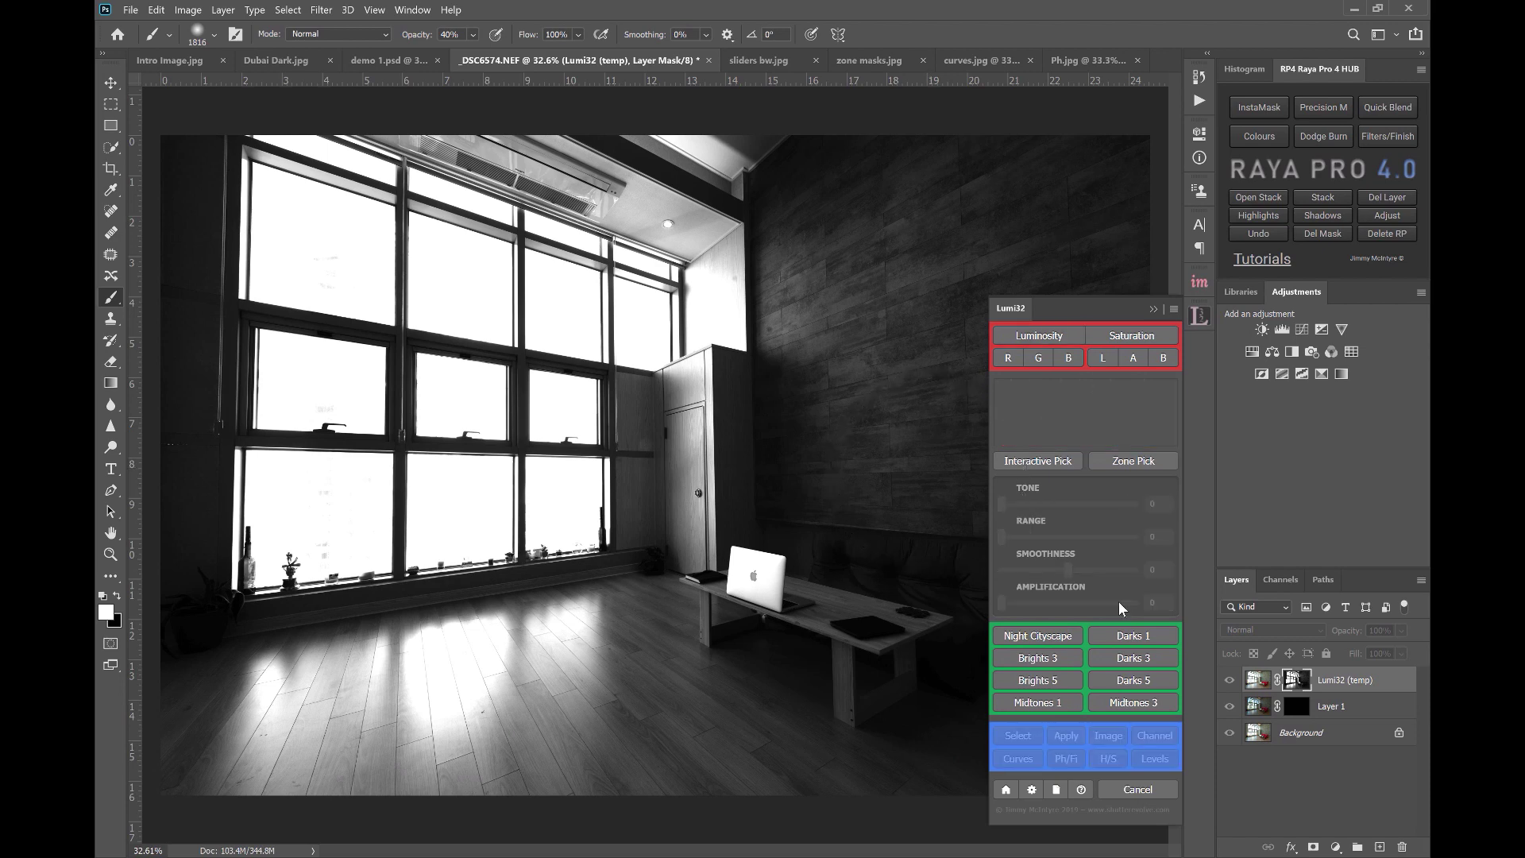
{"action": "left_click", "coordinate": [1122, 787]}
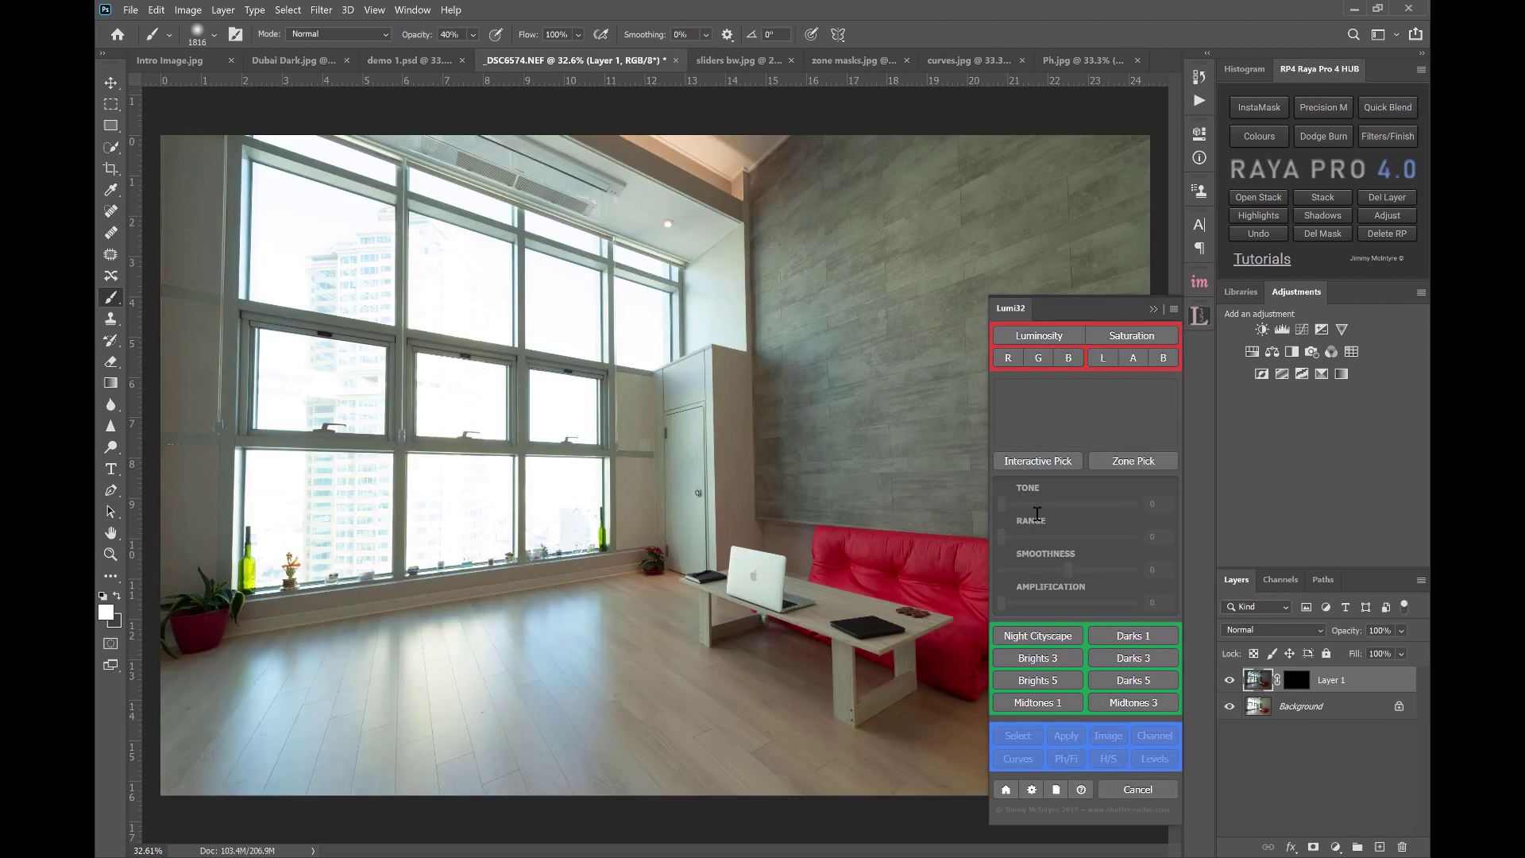
- In zone masks.jpg, build a zone 9 mask (Tone 219) and widen its range to 32
{"action": "left_click", "coordinate": [855, 63]}
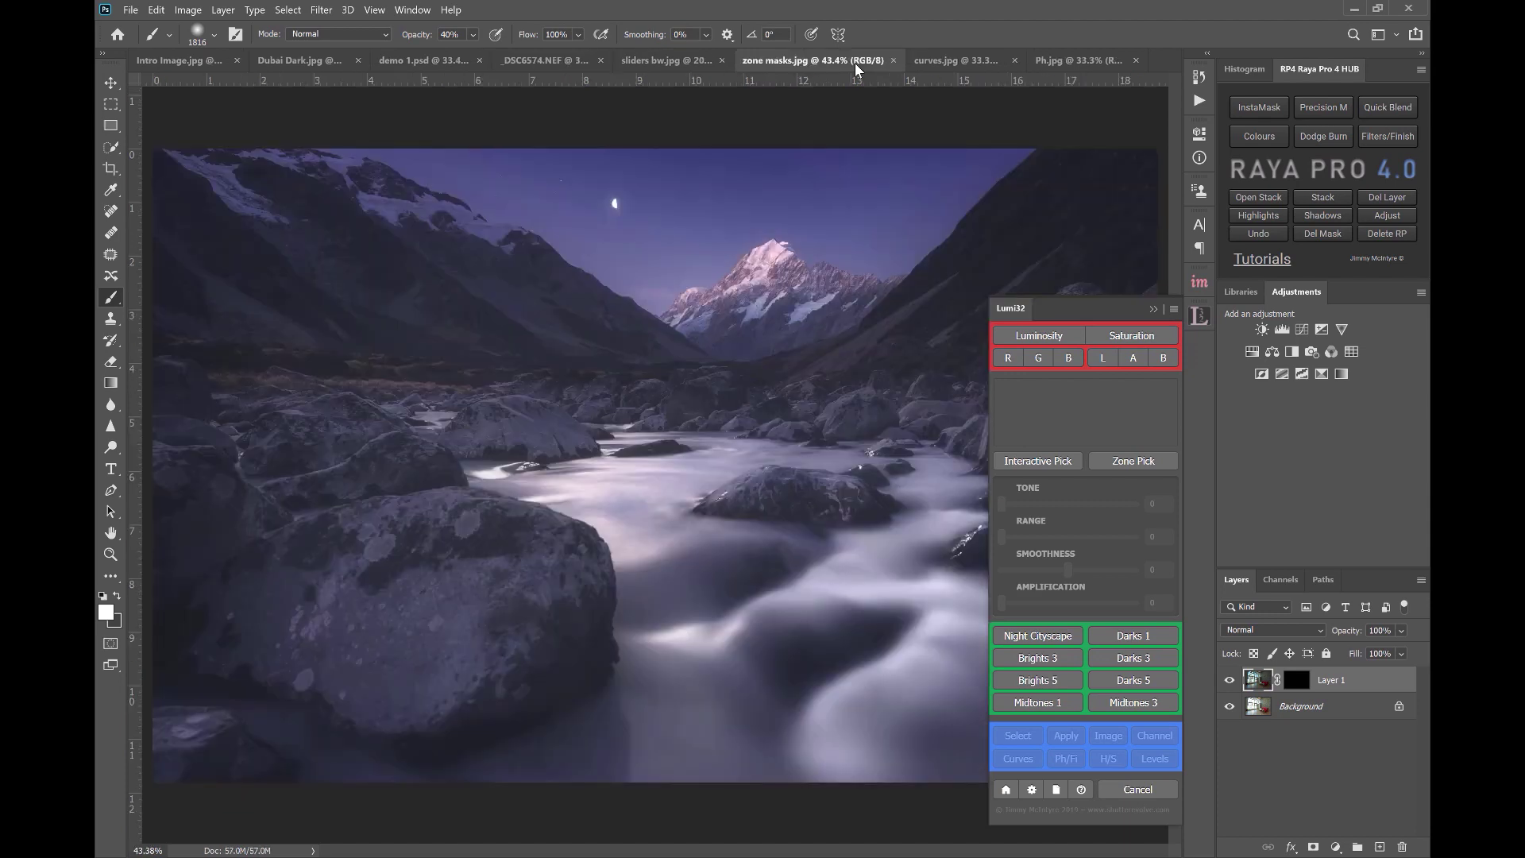
{"action": "left_click", "coordinate": [1142, 463]}
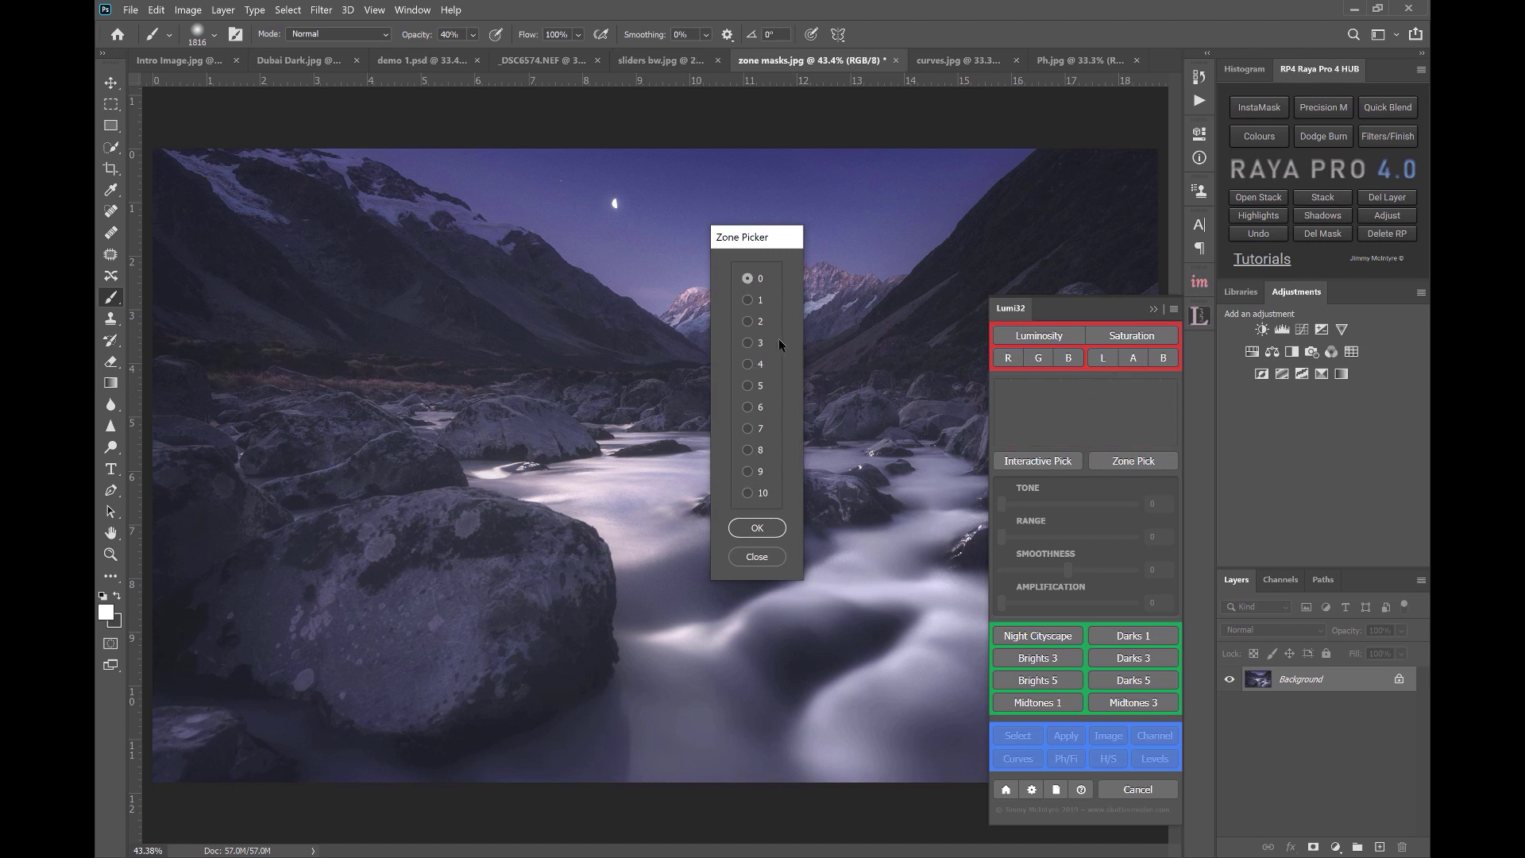
{"action": "left_click", "coordinate": [748, 474]}
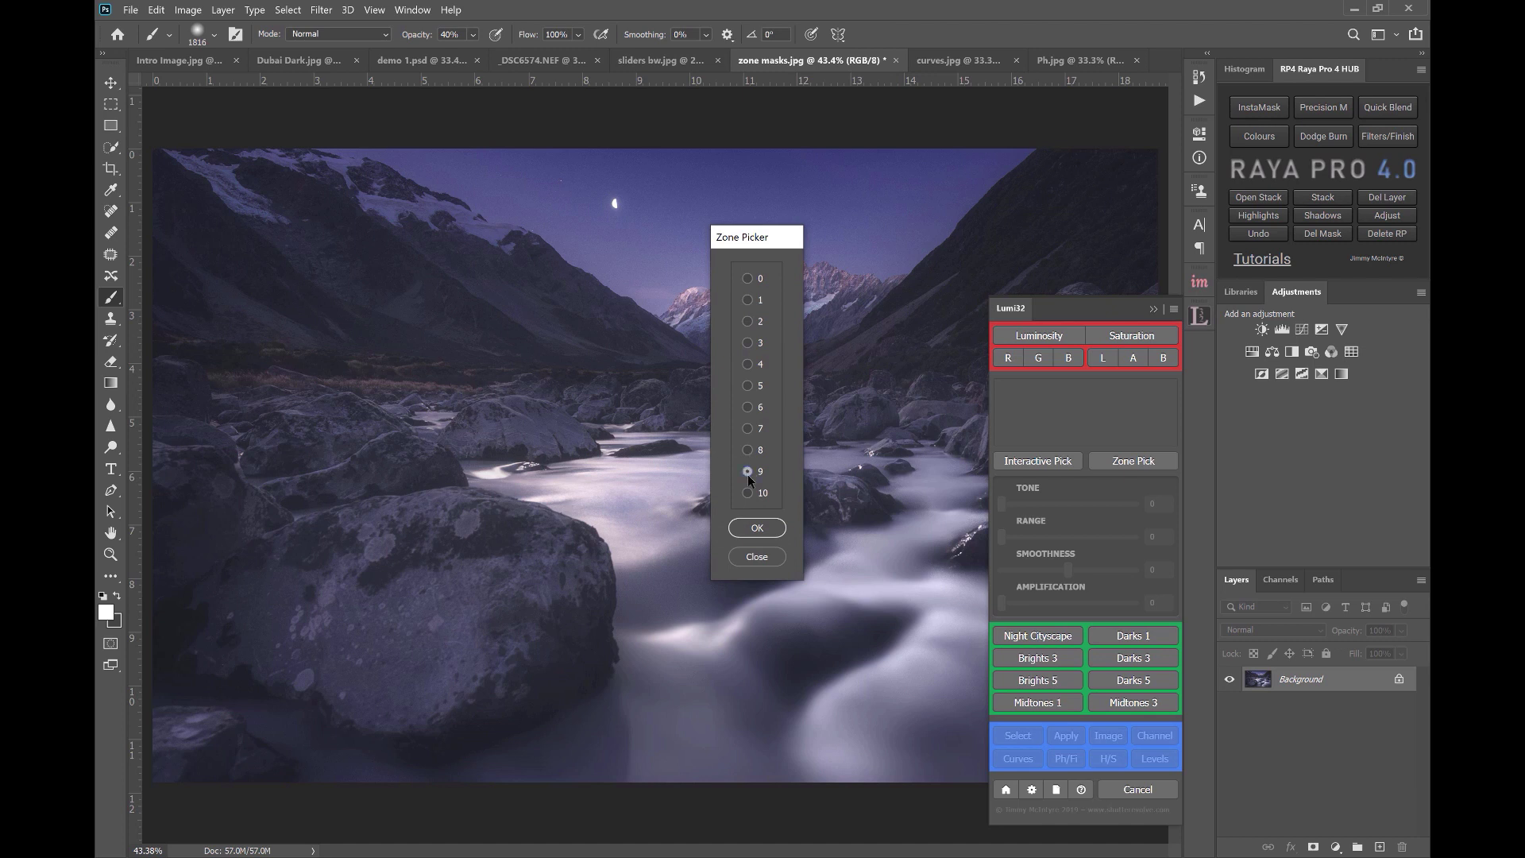
{"action": "left_click", "coordinate": [758, 531]}
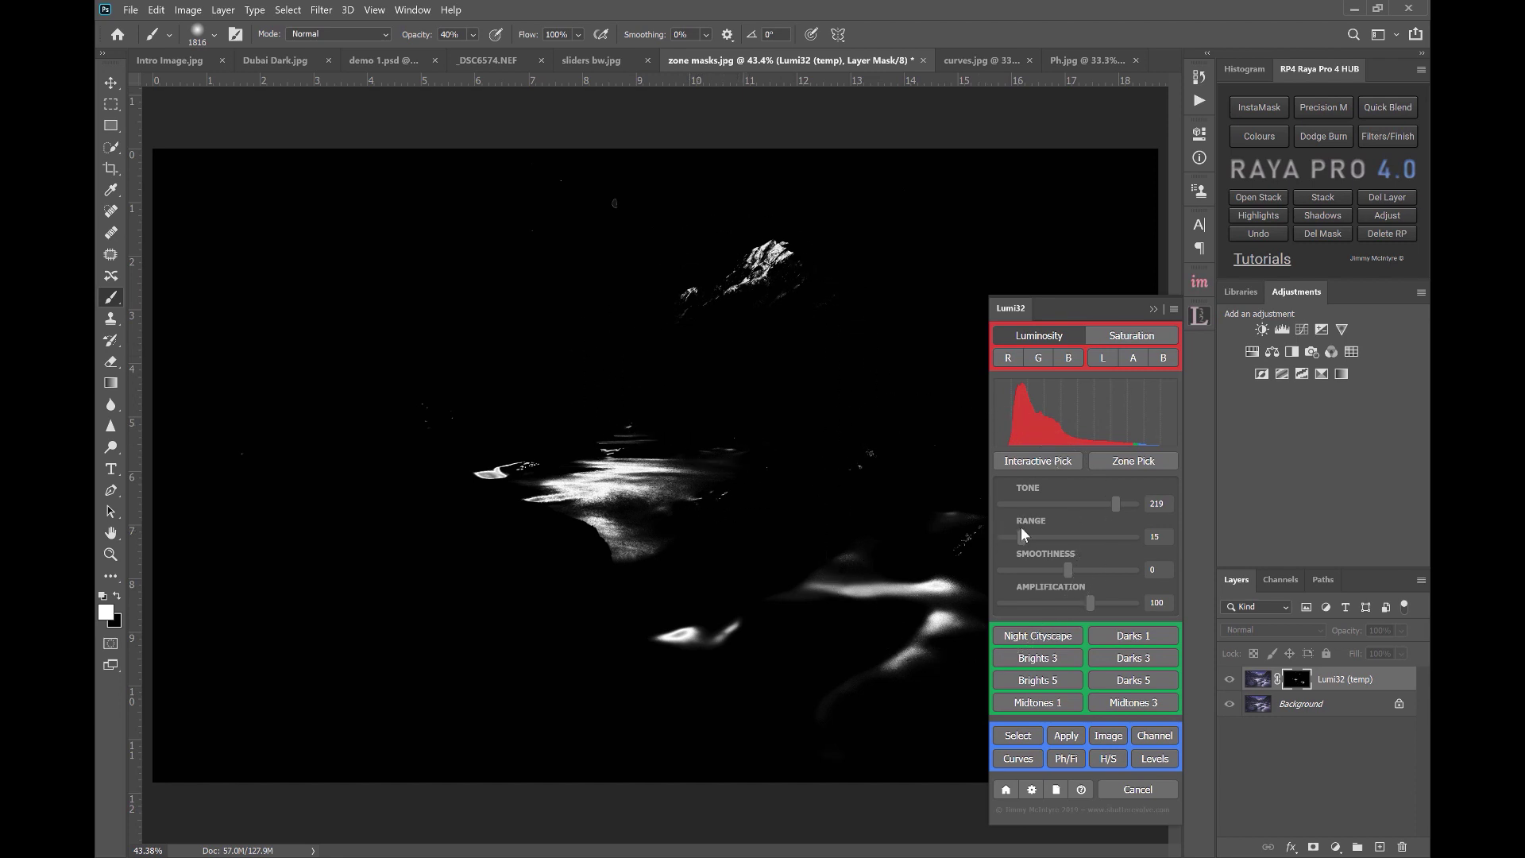
{"action": "left_click_drag", "start_coordinate": [1025, 543], "coordinate": [1047, 543]}
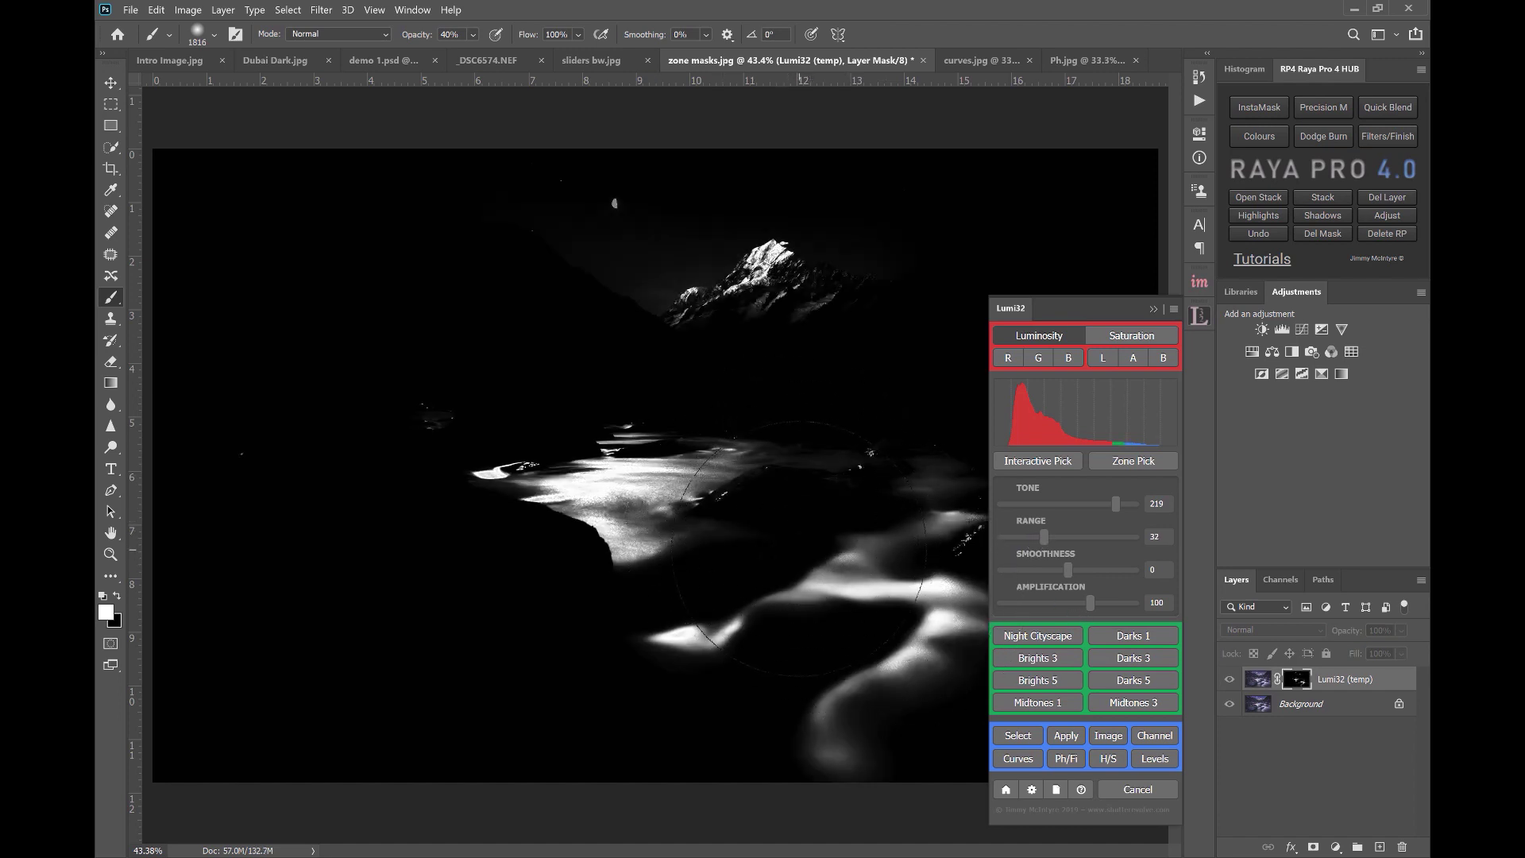
- Create a masked Curves 1 adjustment and lift its midpoint to brighten the river
{"action": "left_click", "coordinate": [1018, 760]}
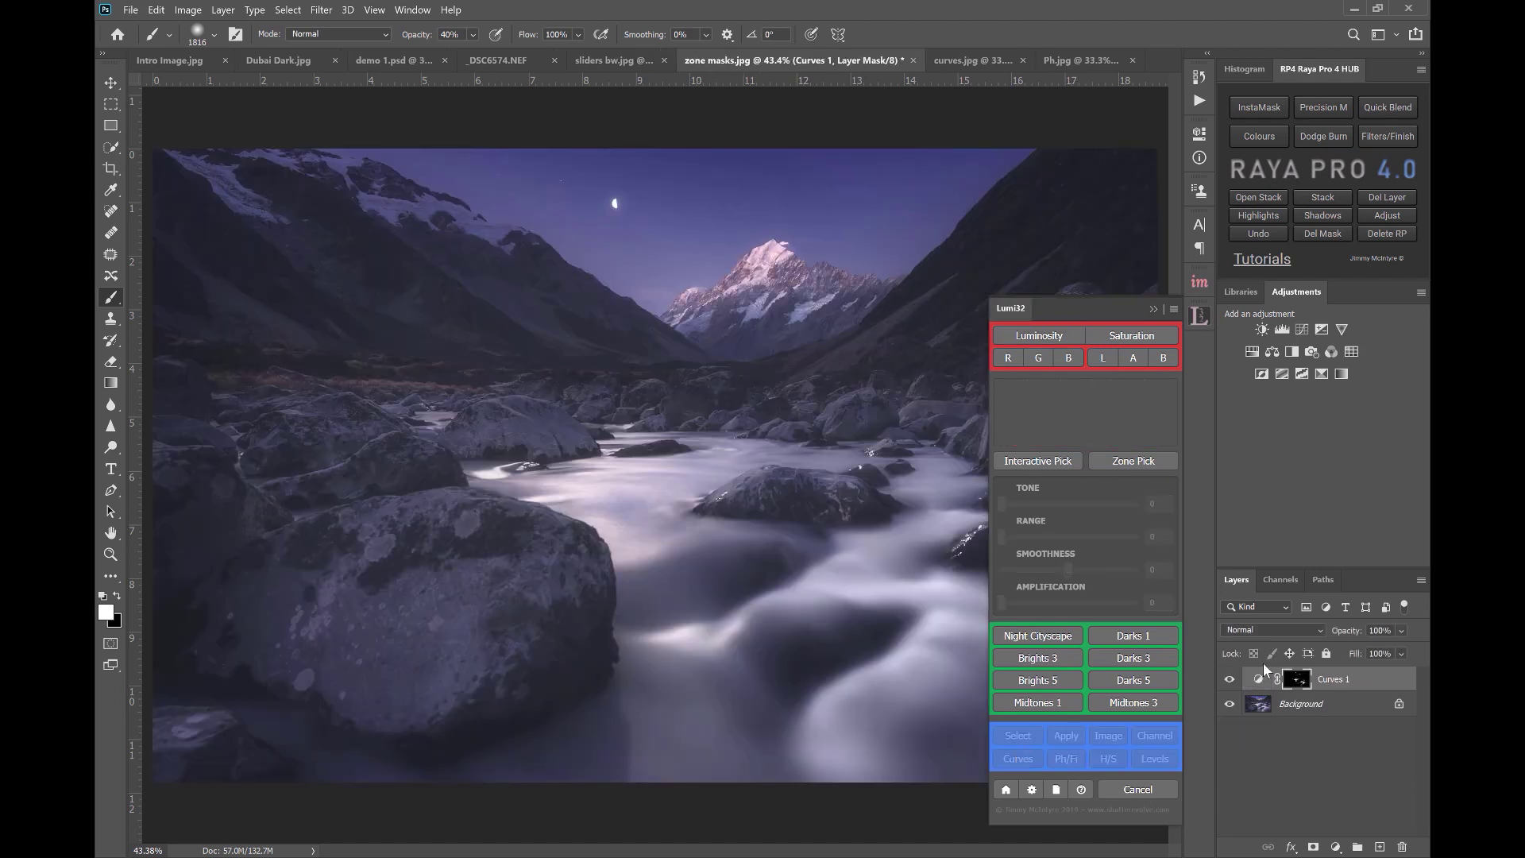
{"action": "left_click", "coordinate": [1259, 681]}
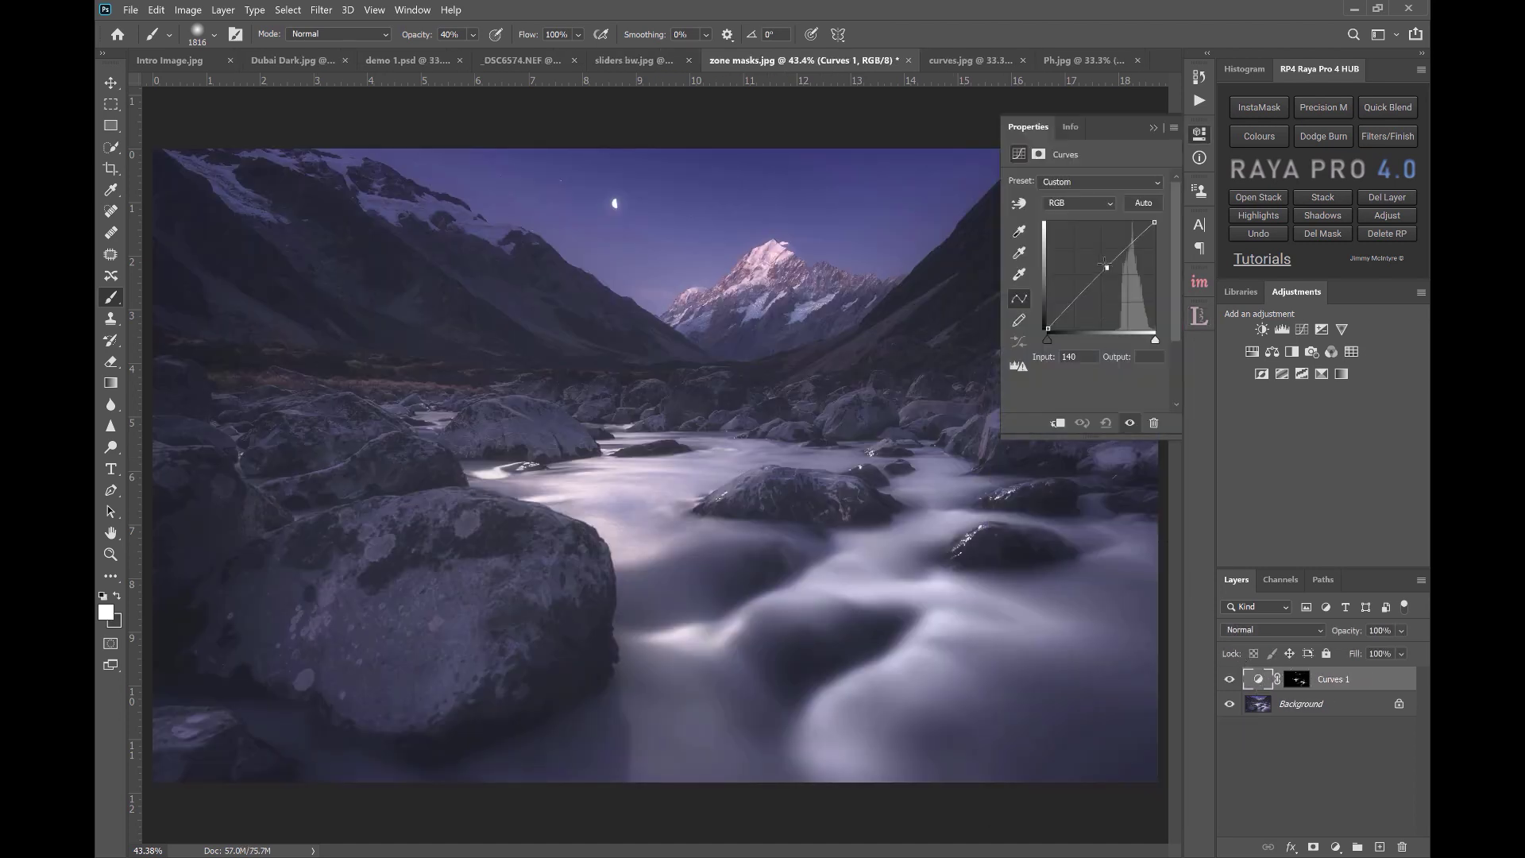
{"action": "left_click_drag", "start_coordinate": [1099, 276], "coordinate": [1101, 254]}
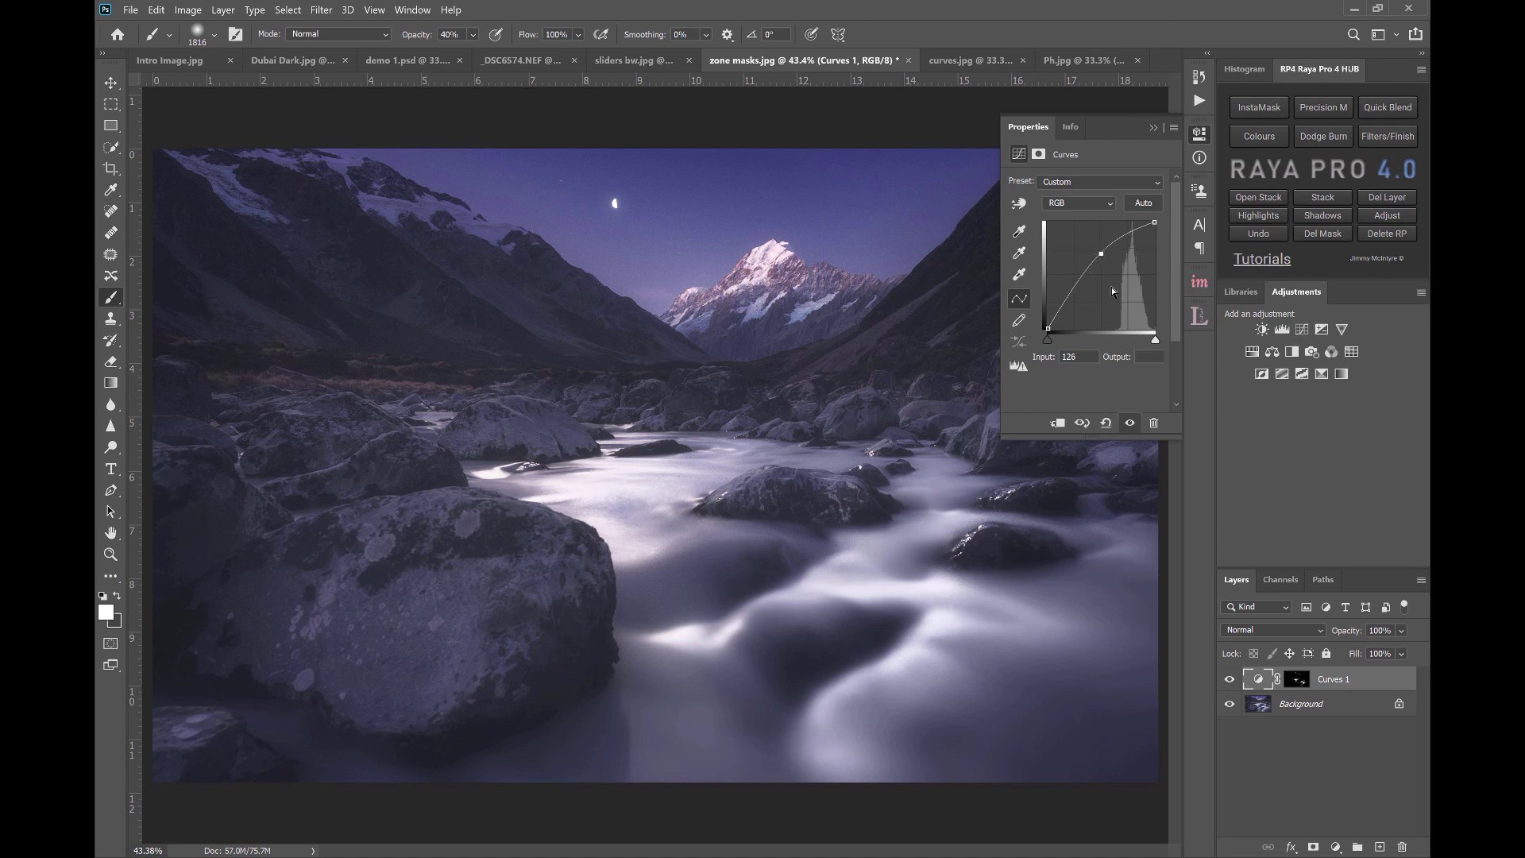
- Toggle Curves 1 off and on to compare the river with and without brightening
{"action": "left_click", "coordinate": [1230, 680]}
{"action": "left_click", "coordinate": [1232, 681]}
{"action": "left_click", "coordinate": [1232, 680]}
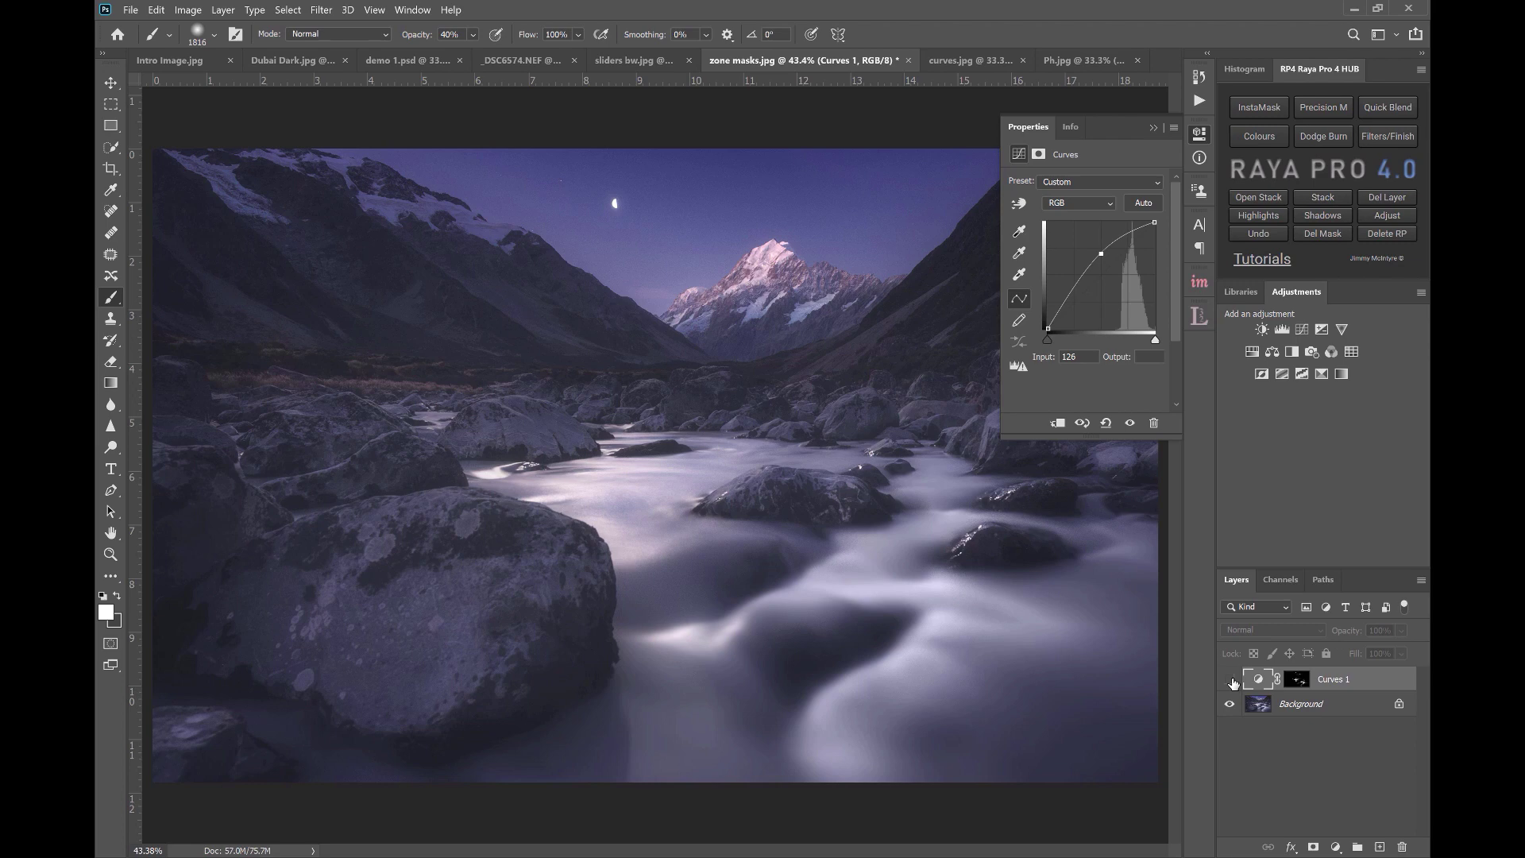
- On the canyon photo, reset Lumi32's presets to their defaults
{"action": "key", "text": "ctrl+shift+Tab"}
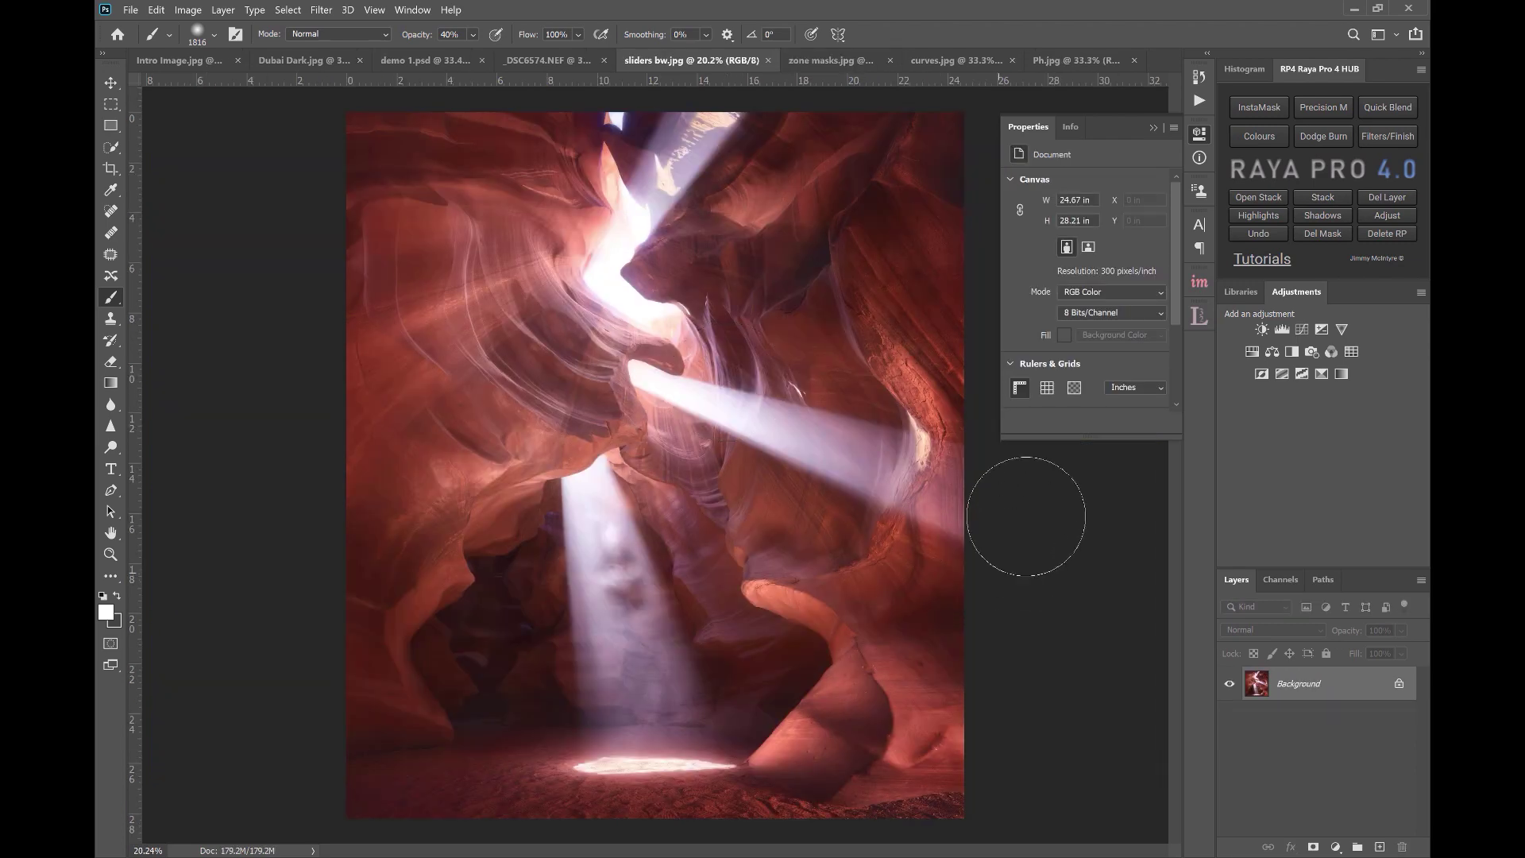
{"action": "left_click", "coordinate": [1199, 316]}
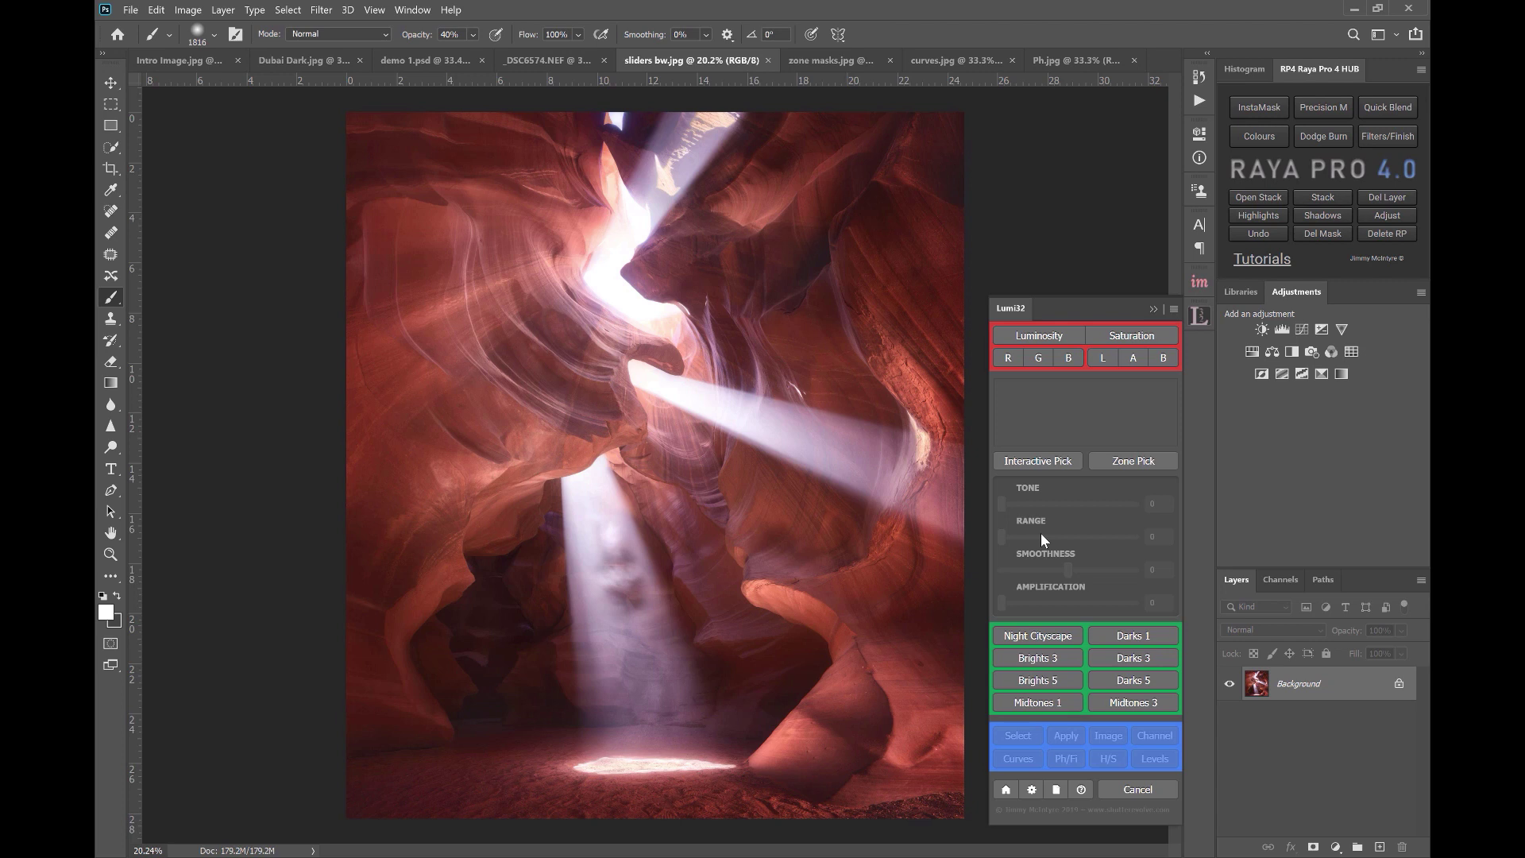
{"action": "left_click", "coordinate": [1032, 790]}
{"action": "left_click", "coordinate": [751, 395]}
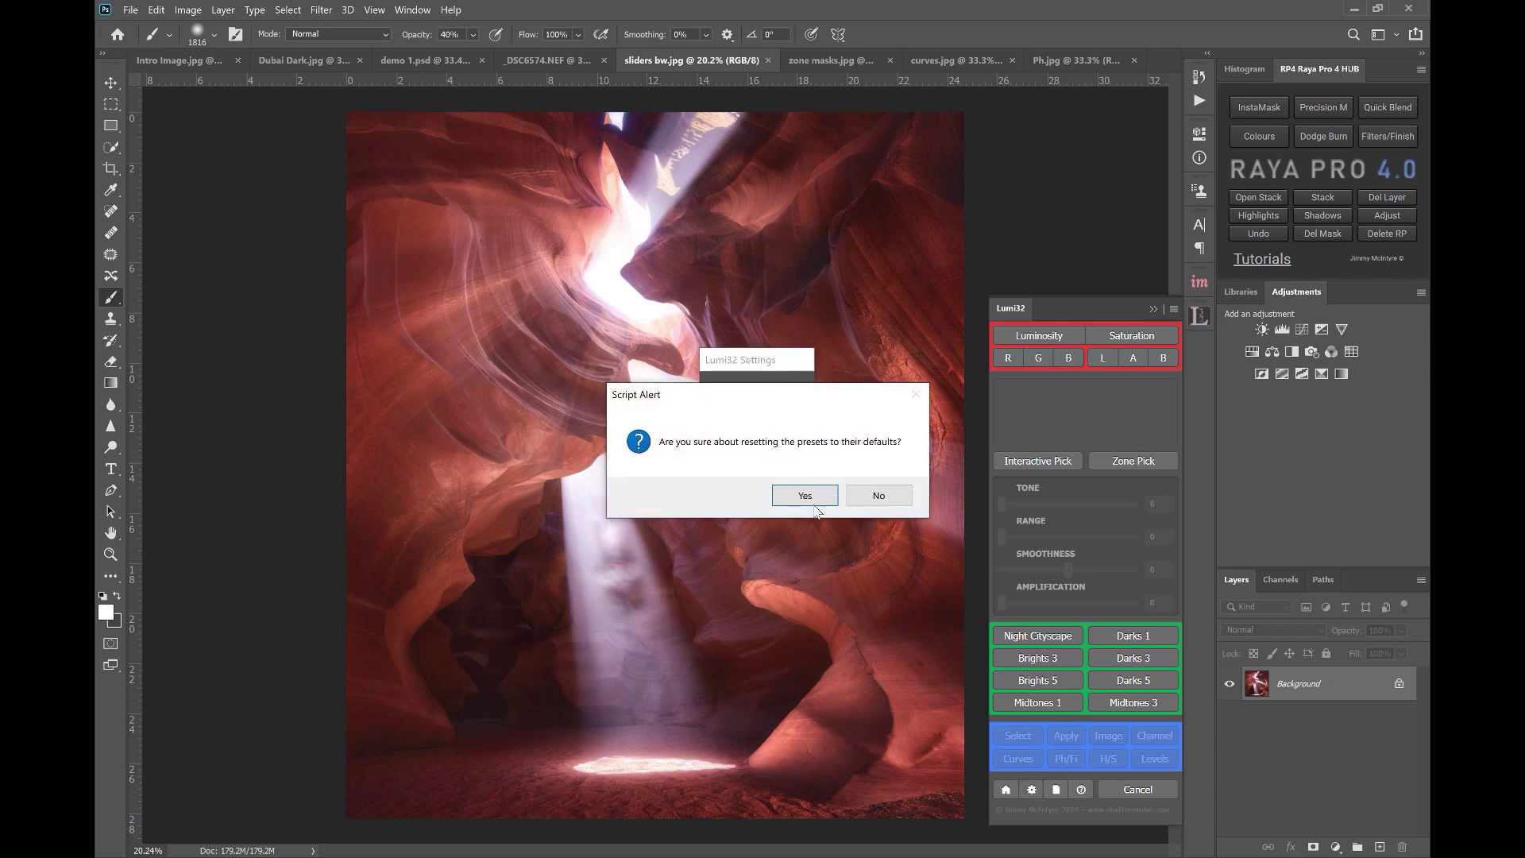
{"action": "left_click", "coordinate": [801, 498]}
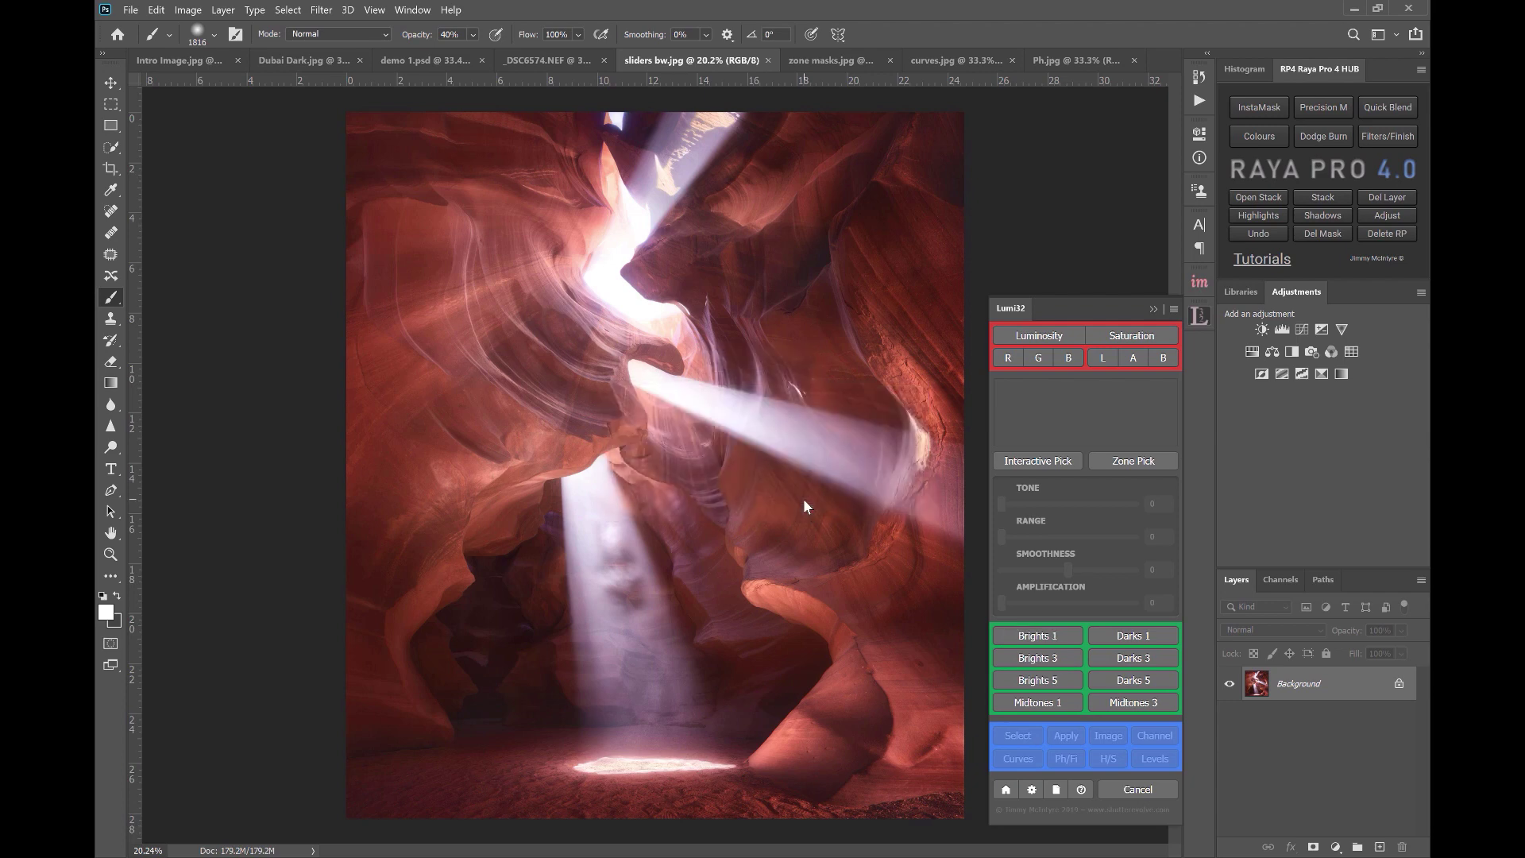
- Make a Brights 1 mask with Smoothness 34, turn it into a black-and-white image layer, and compare
{"action": "left_click", "coordinate": [1033, 636]}
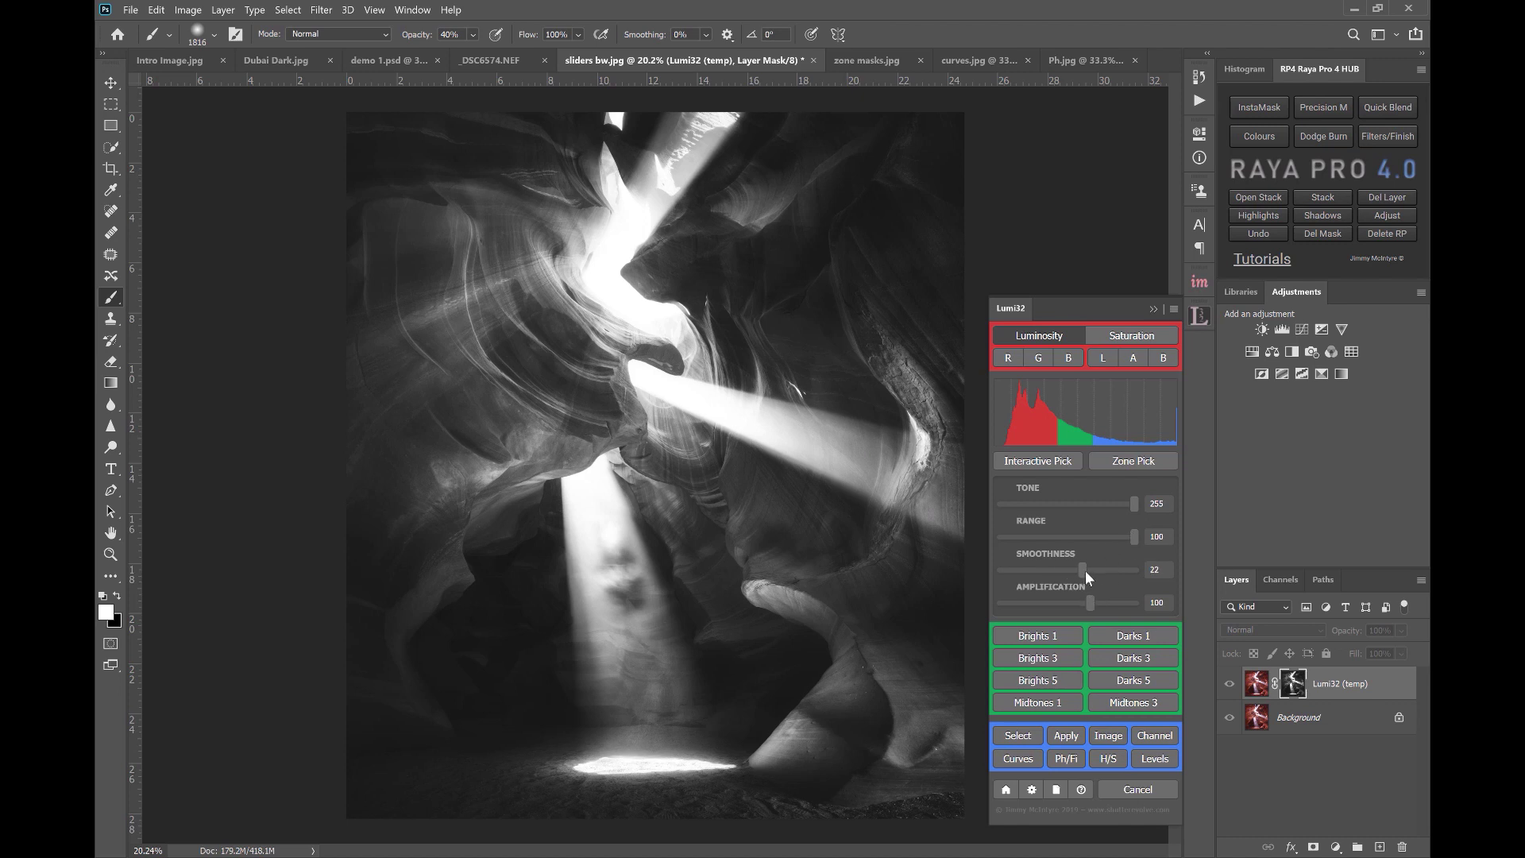
{"action": "left_click_drag", "start_coordinate": [1085, 570], "coordinate": [1090, 571]}
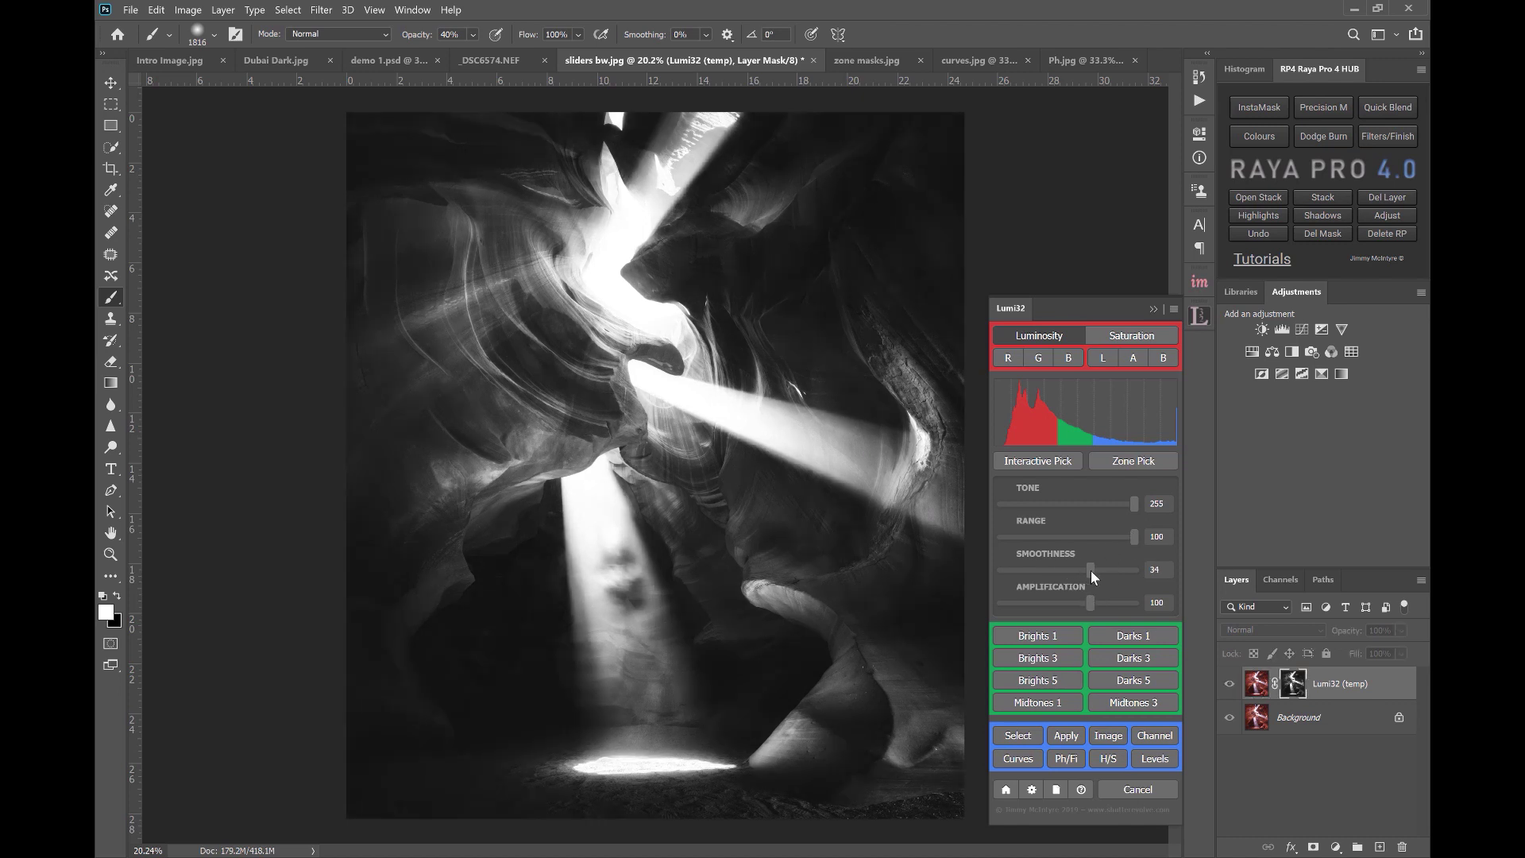
{"action": "left_click", "coordinate": [1108, 737]}
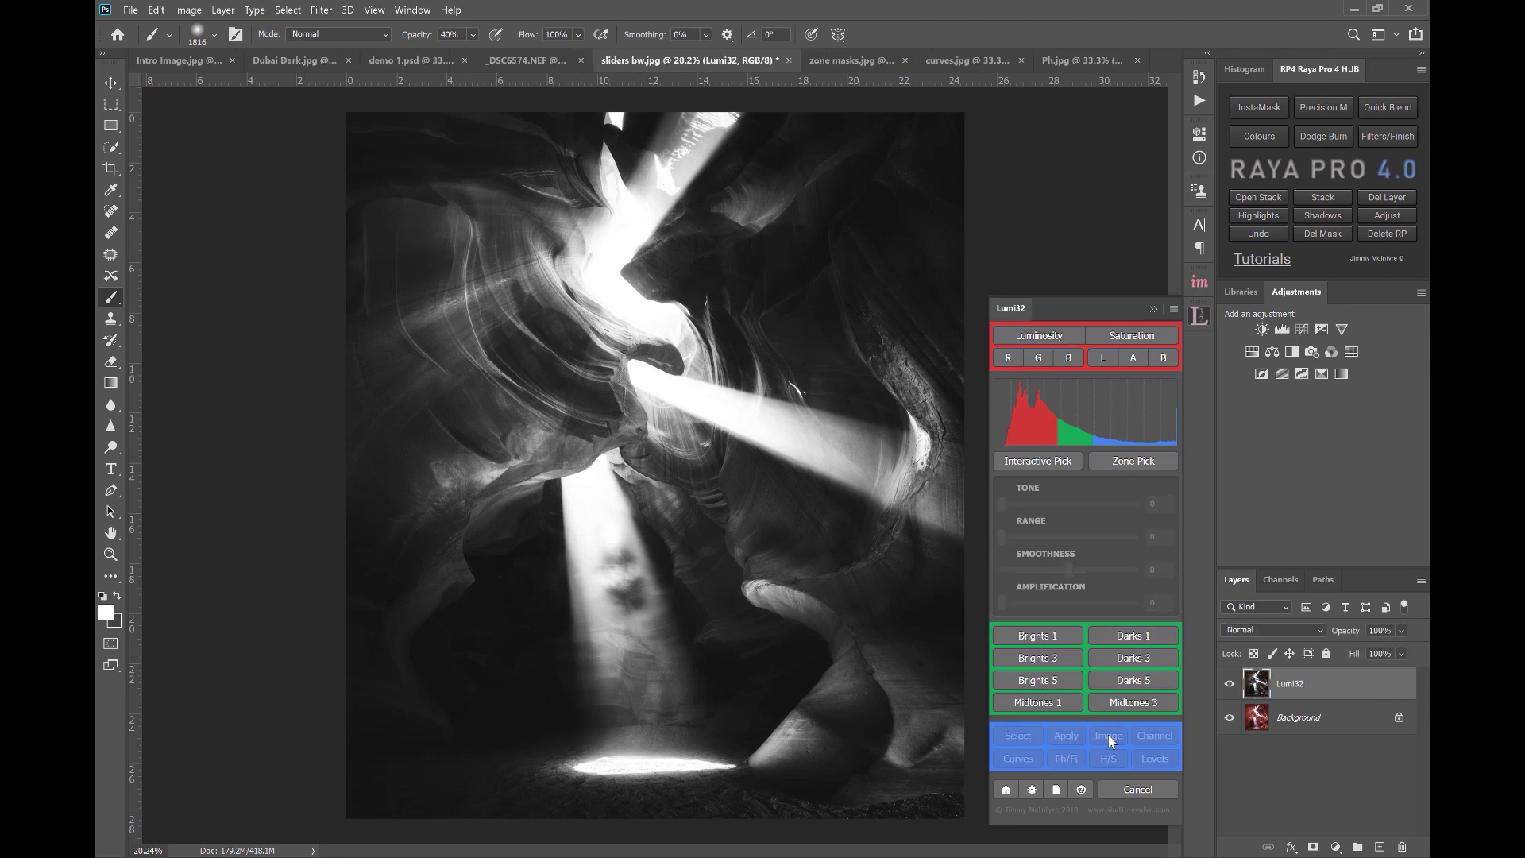
{"action": "left_click", "coordinate": [1230, 684]}
{"action": "left_click", "coordinate": [1230, 685]}
- On Ph.jpg, trial an Interactive Pick blue-sky mask, cancel it, and preview a Saturation mask
{"action": "left_click", "coordinate": [1076, 59]}
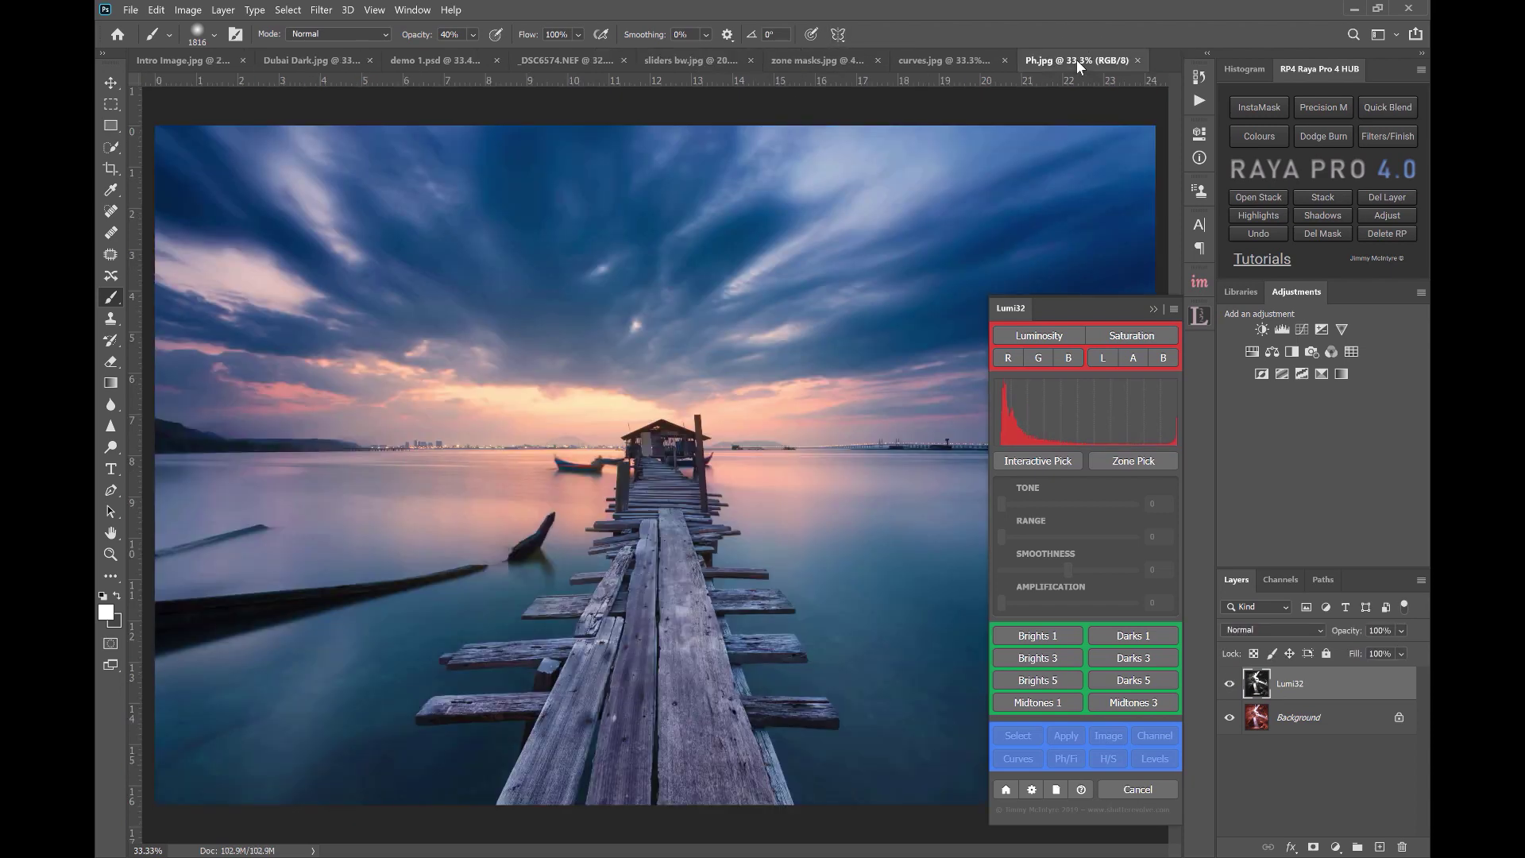
{"action": "left_click", "coordinate": [1033, 461]}
{"action": "left_click", "coordinate": [782, 400]}
{"action": "left_click", "coordinate": [866, 354]}
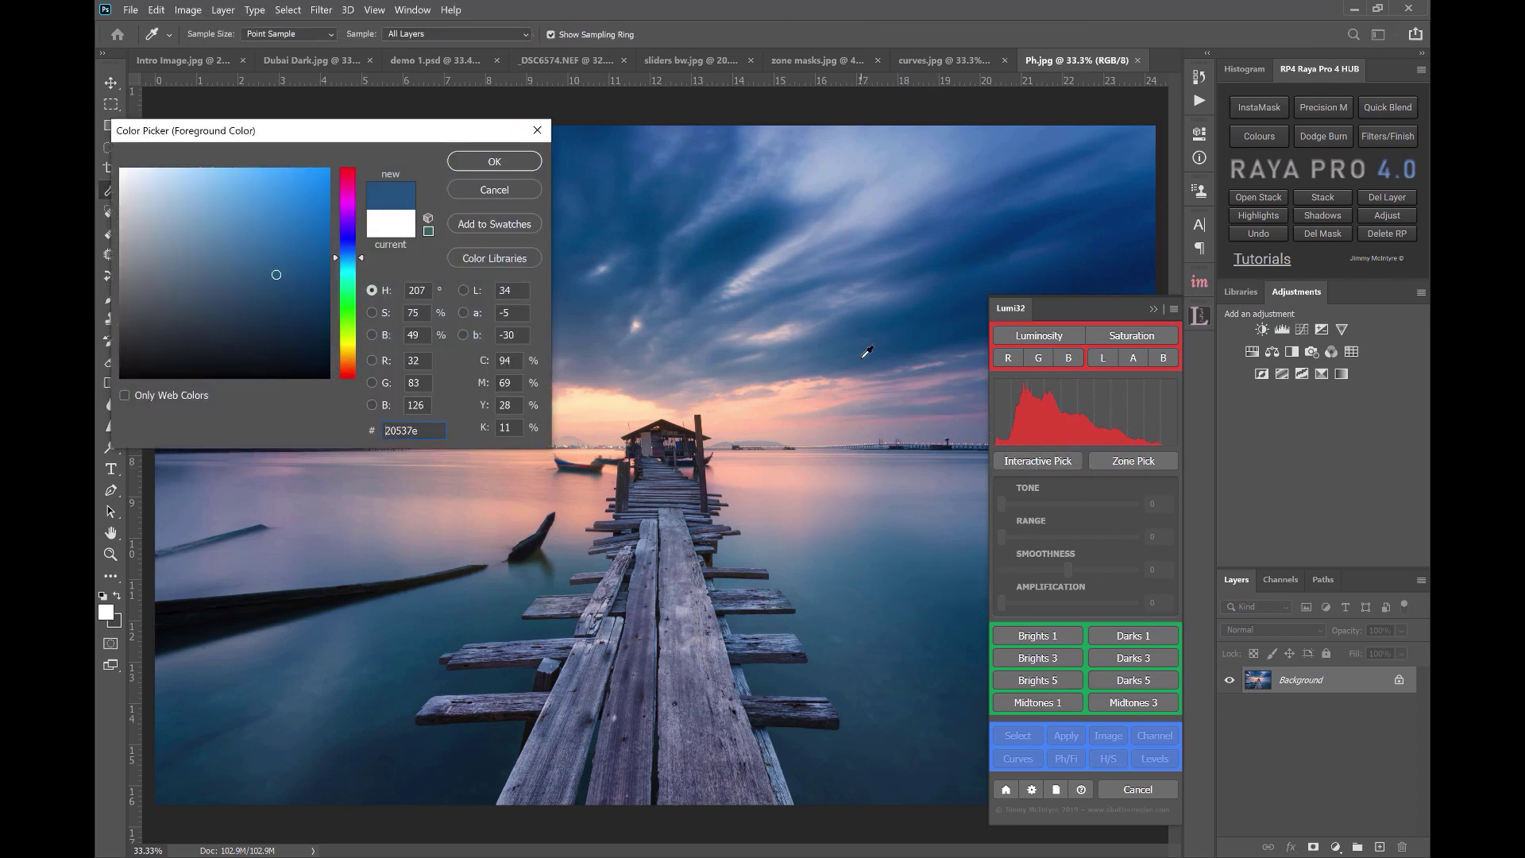
{"action": "left_click", "coordinate": [503, 159]}
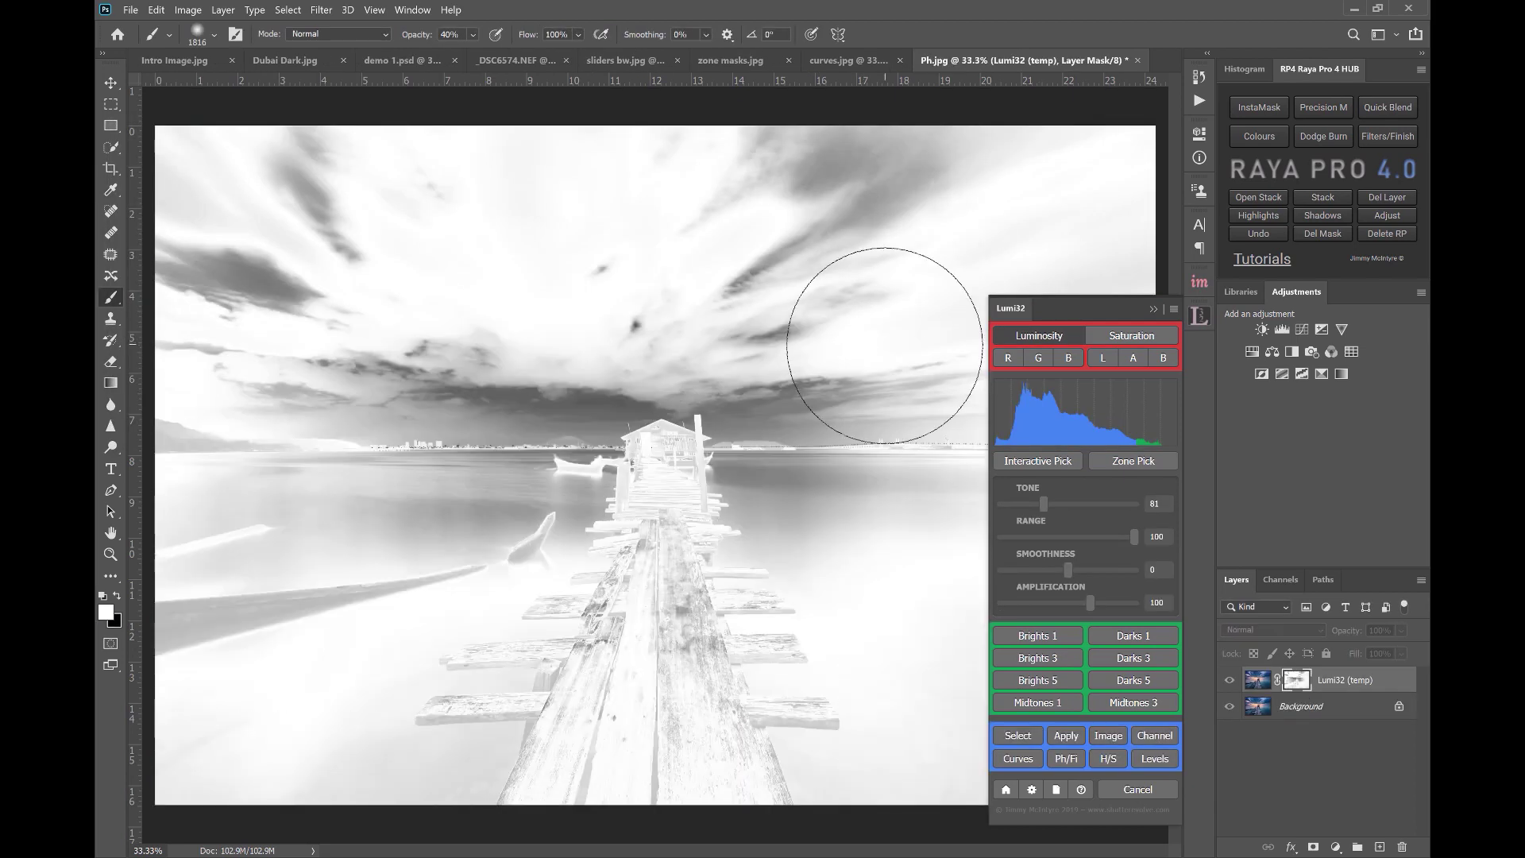
{"action": "left_click", "coordinate": [1138, 788]}
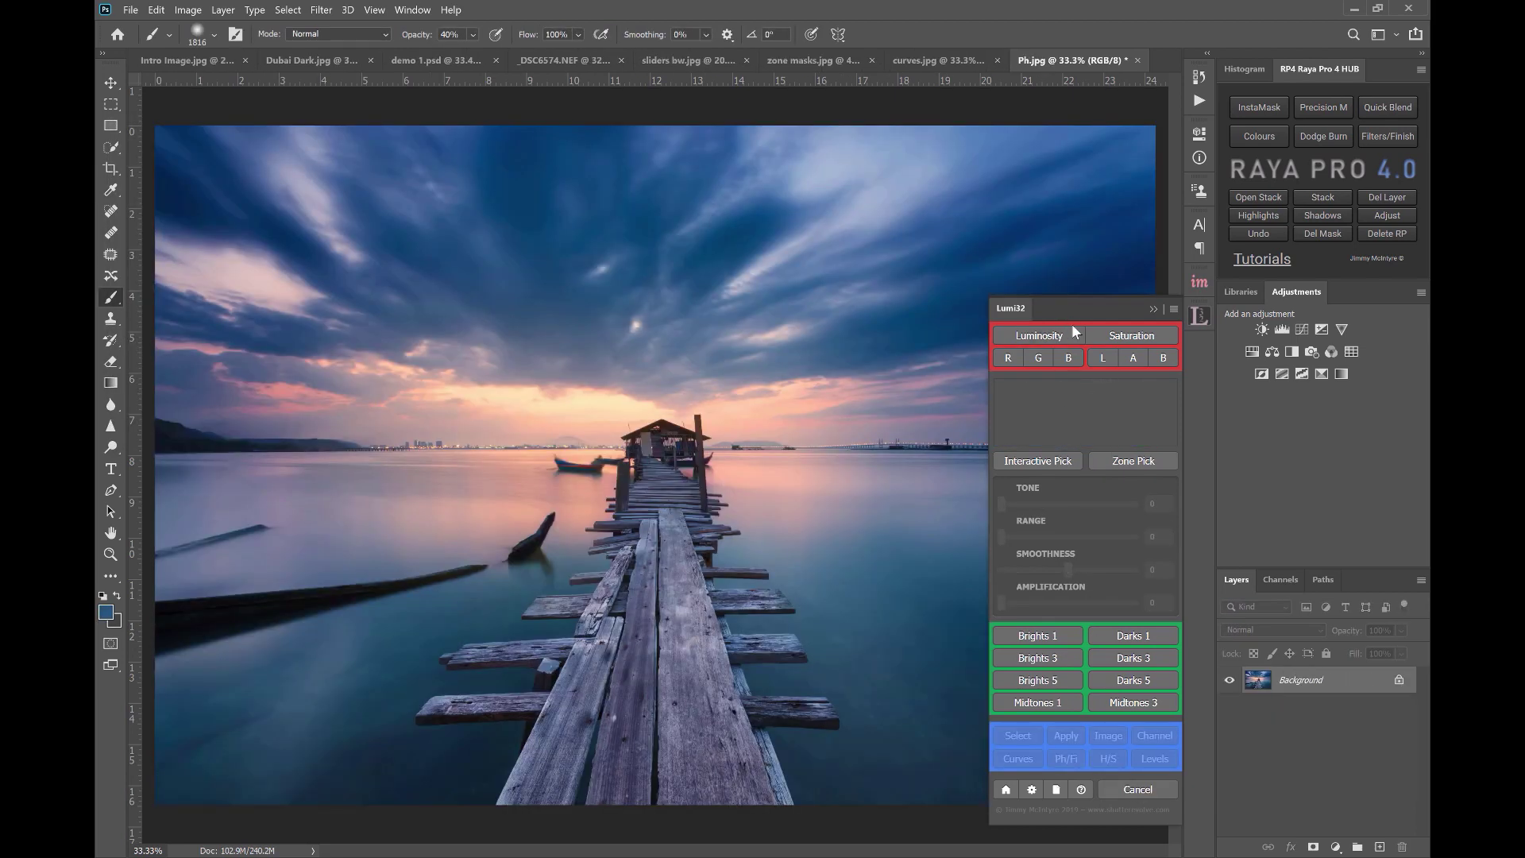
{"action": "left_click", "coordinate": [1126, 337]}
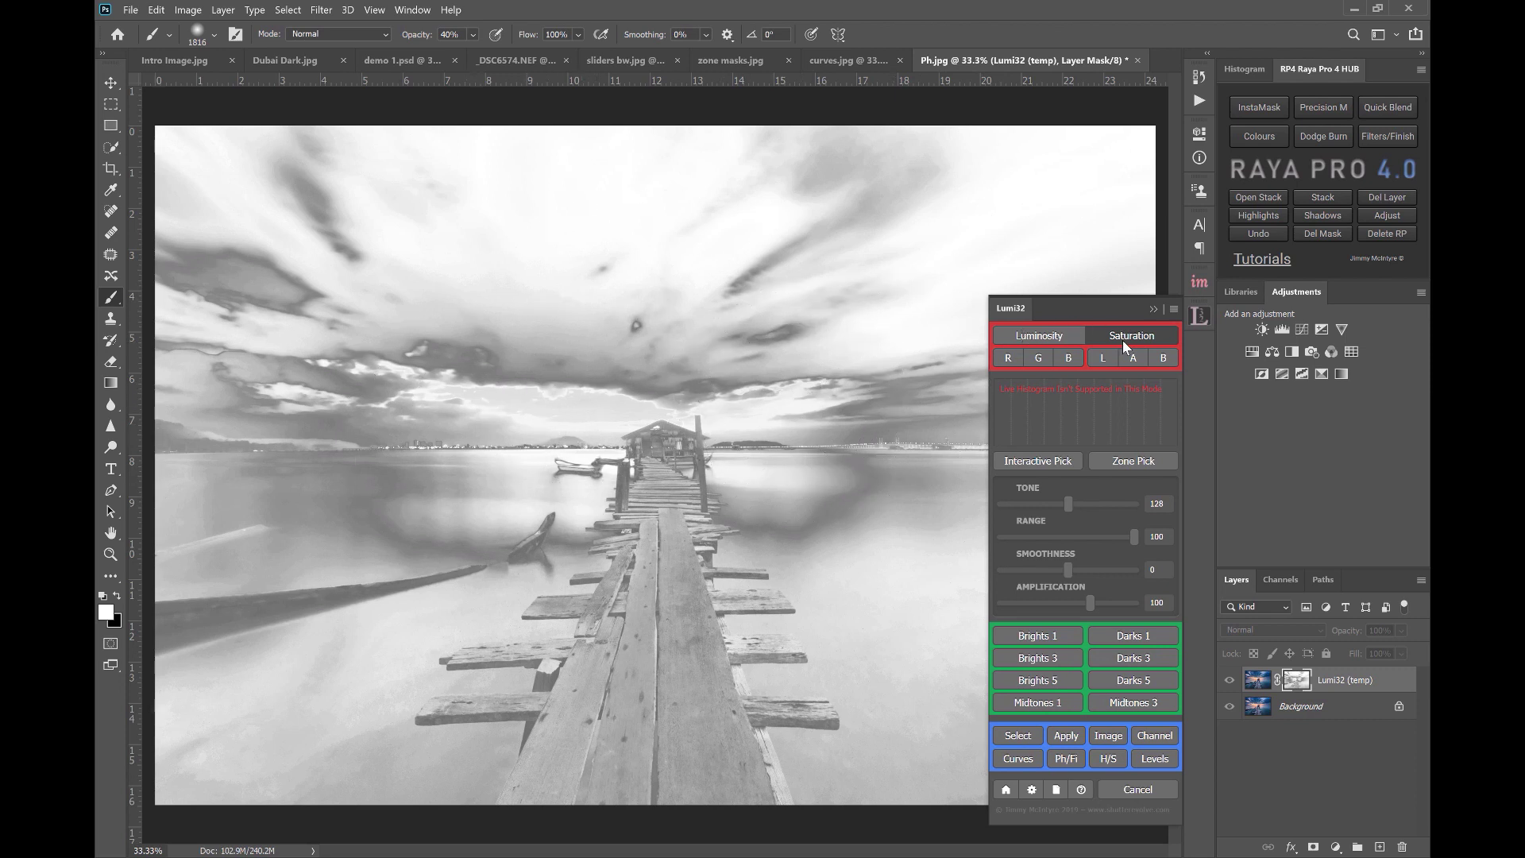
- Make a luminosity mask at Tone 255, compare the R, G and B channels, then settle on L
{"action": "left_click", "coordinate": [1038, 333]}
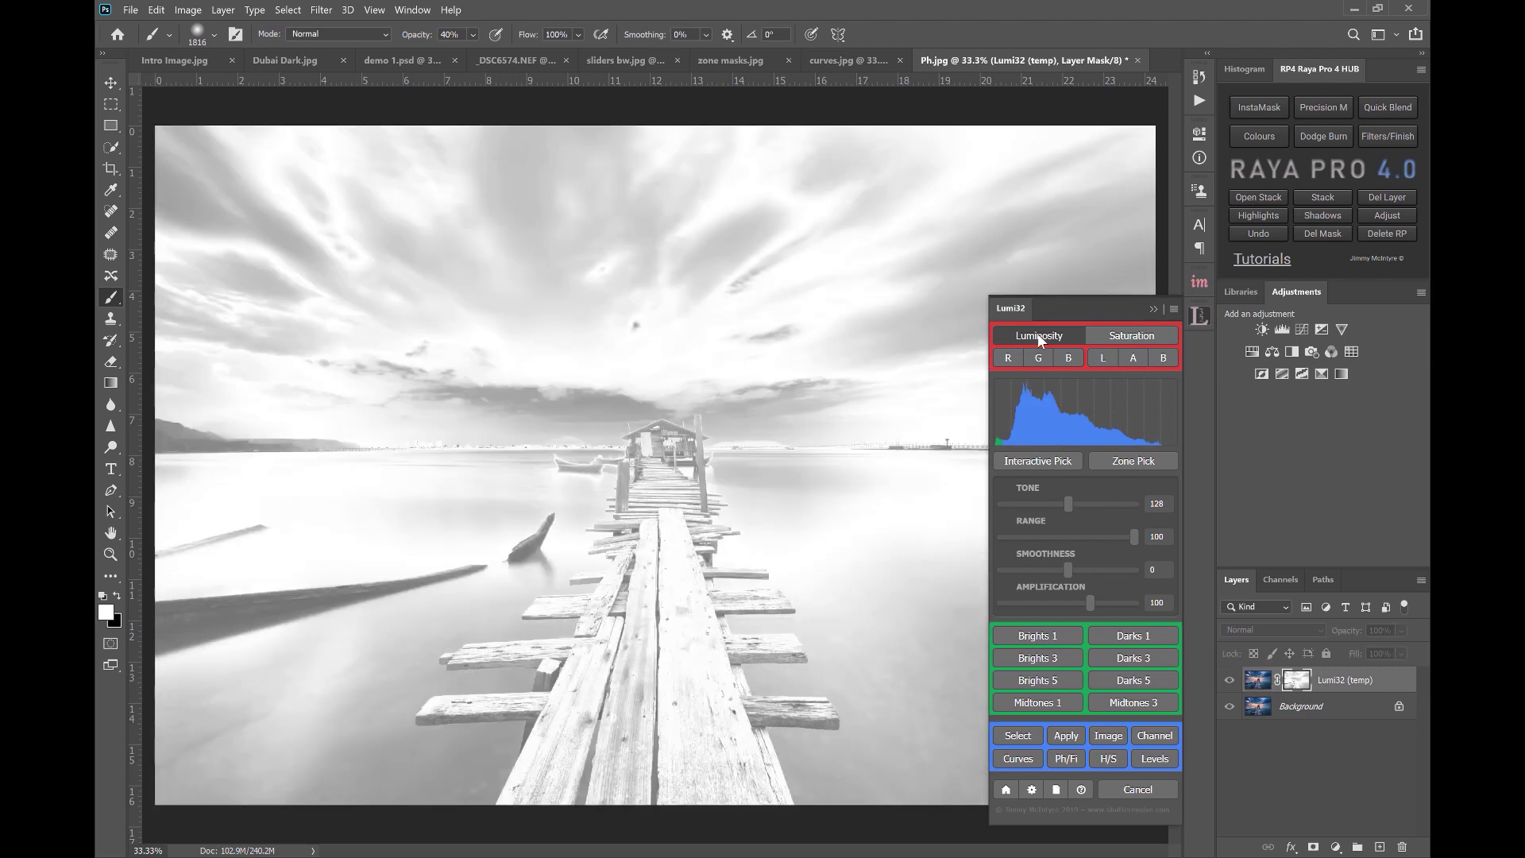
{"action": "left_click_drag", "start_coordinate": [1069, 504], "coordinate": [1143, 501]}
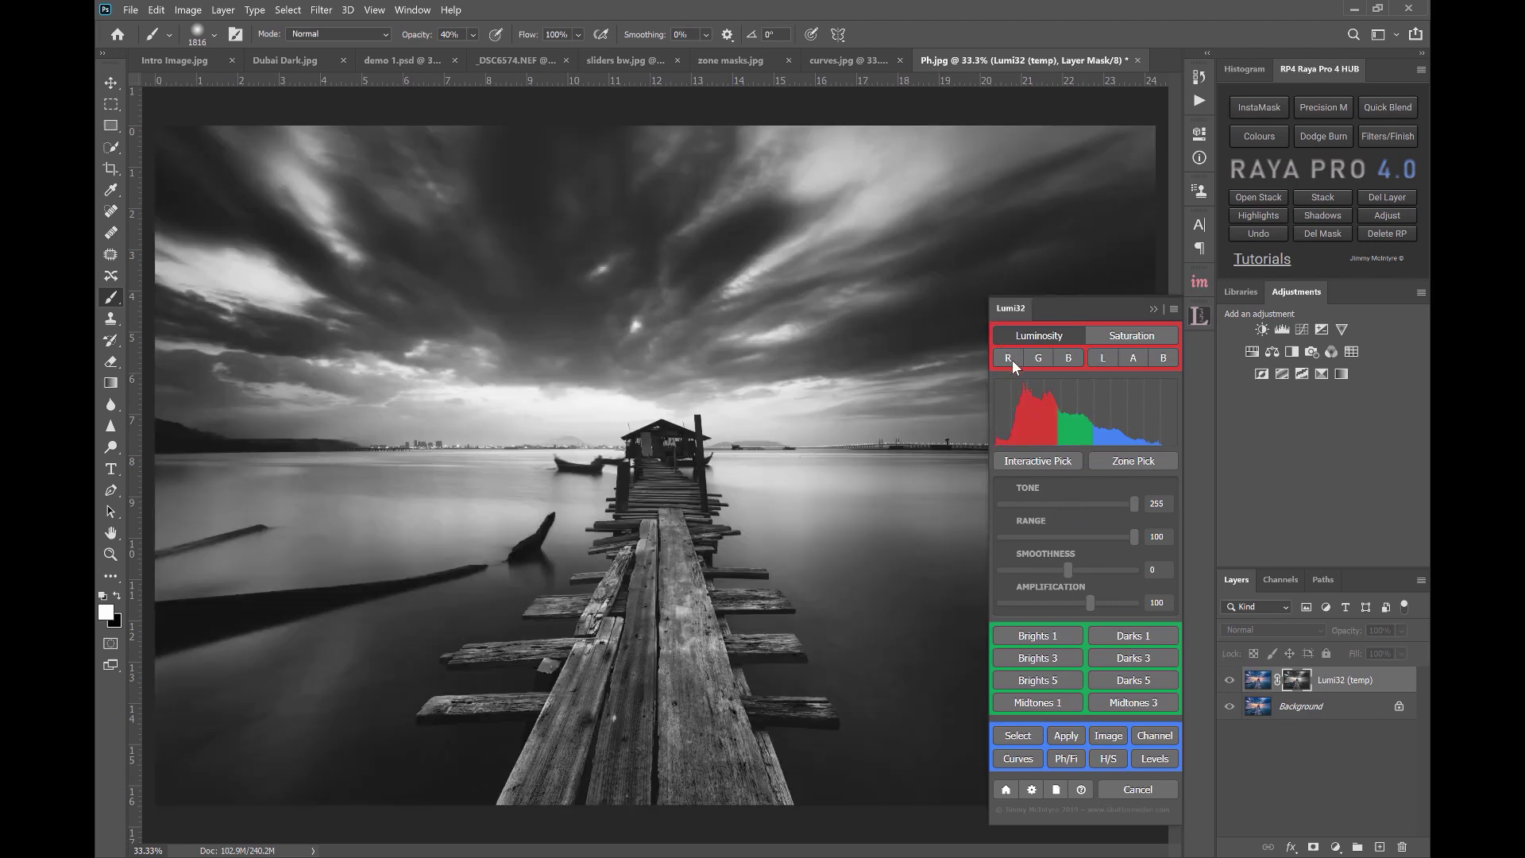
{"action": "left_click", "coordinate": [1010, 359]}
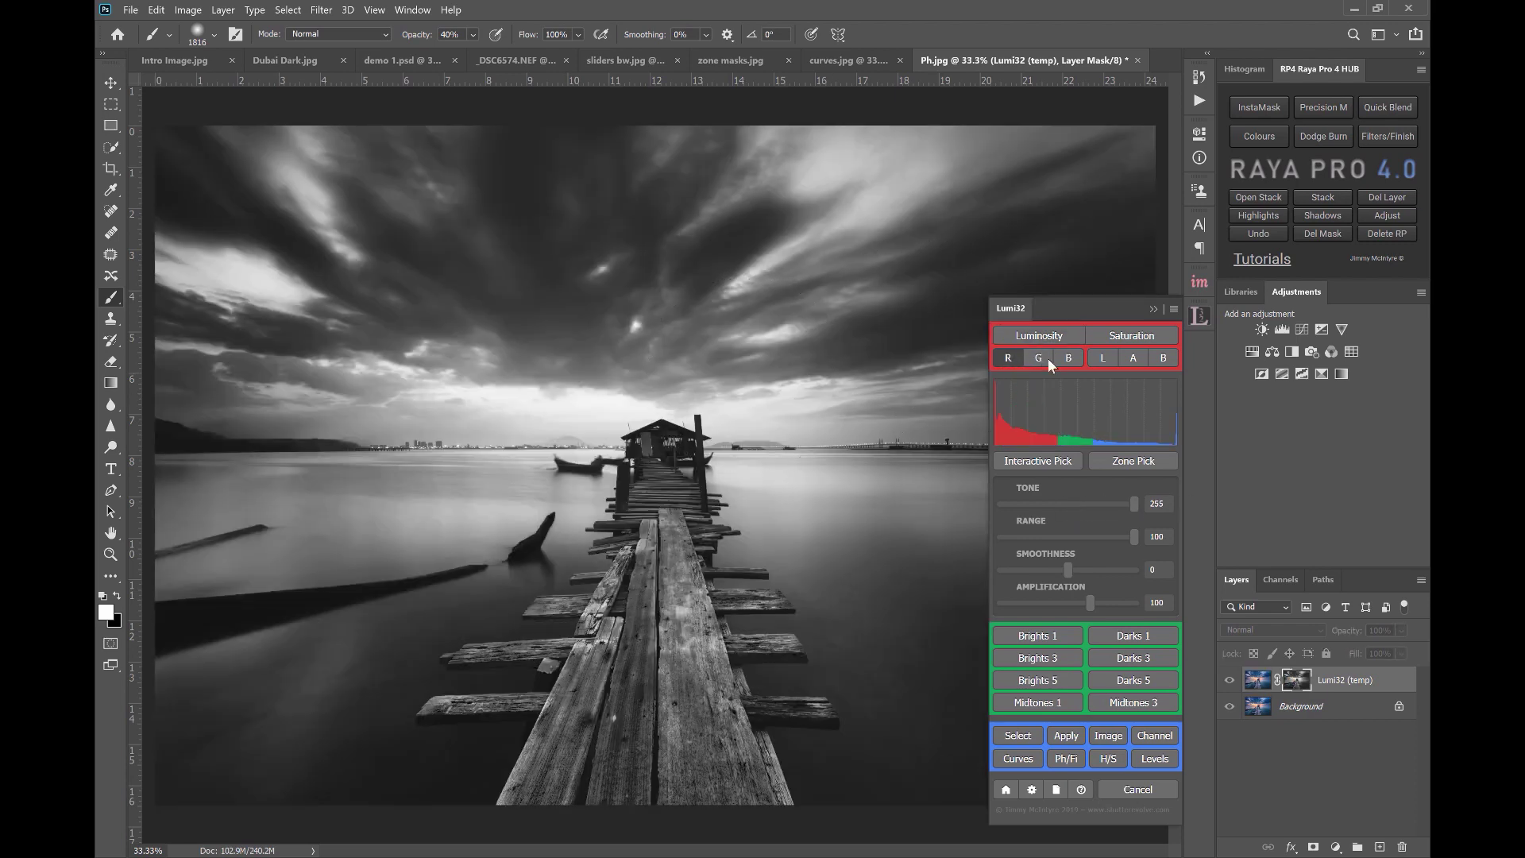
{"action": "left_click", "coordinate": [1040, 359]}
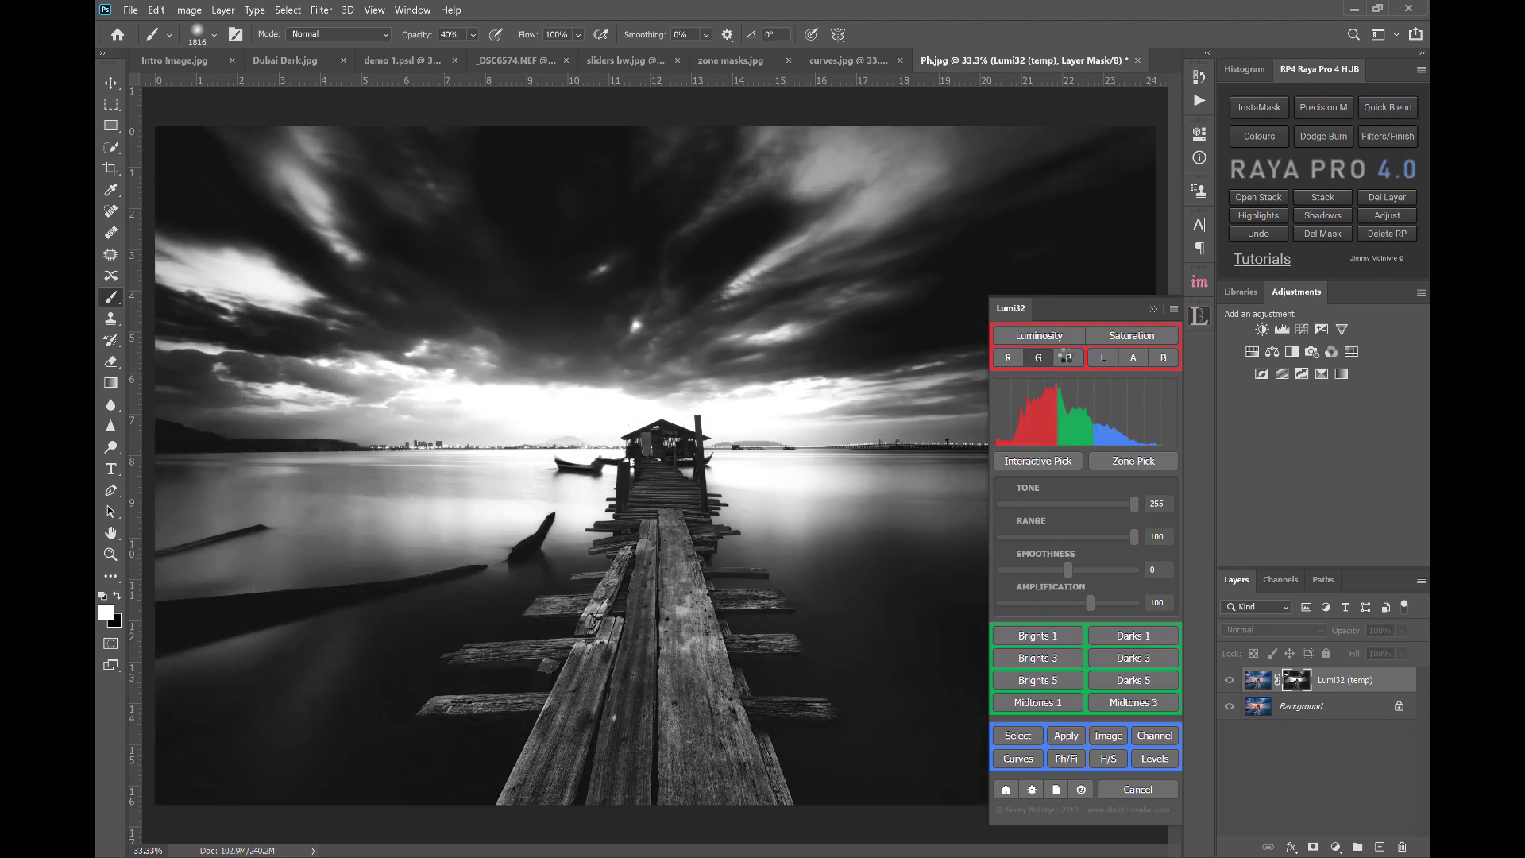
{"action": "left_click", "coordinate": [1073, 357]}
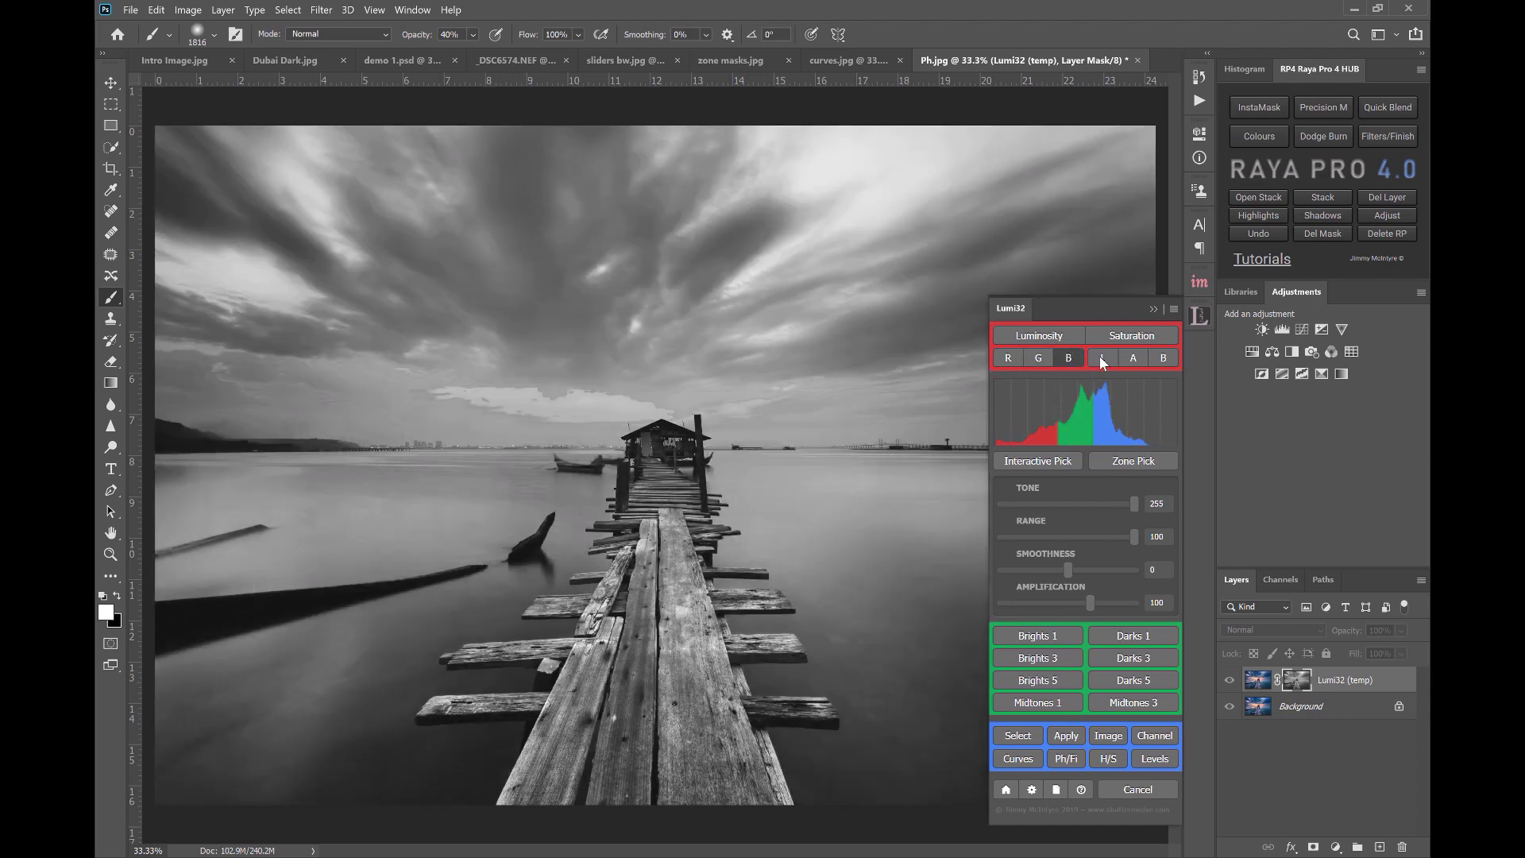
{"action": "left_click", "coordinate": [1103, 359]}
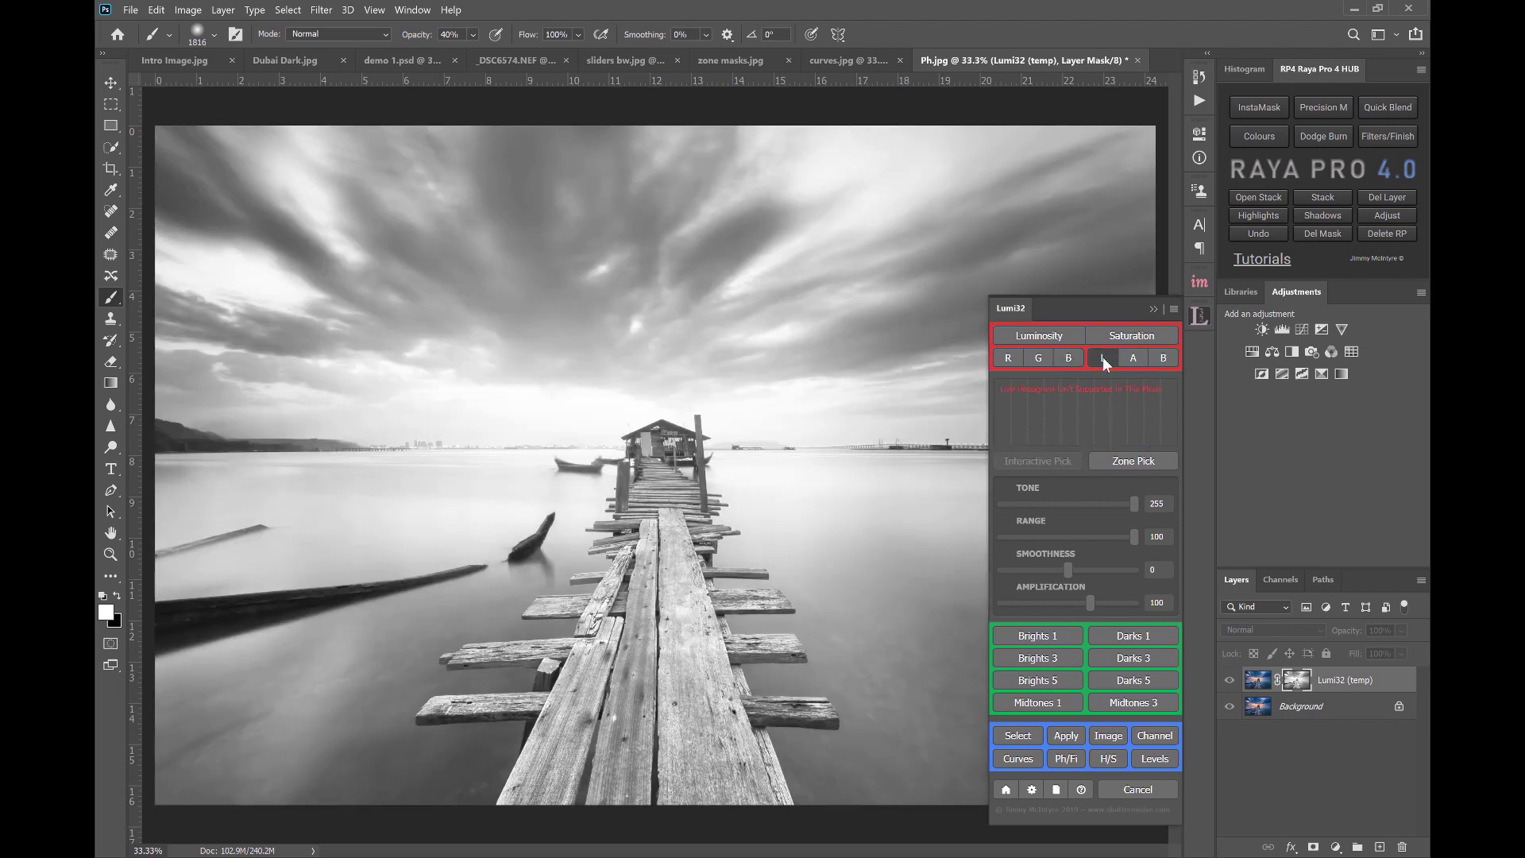